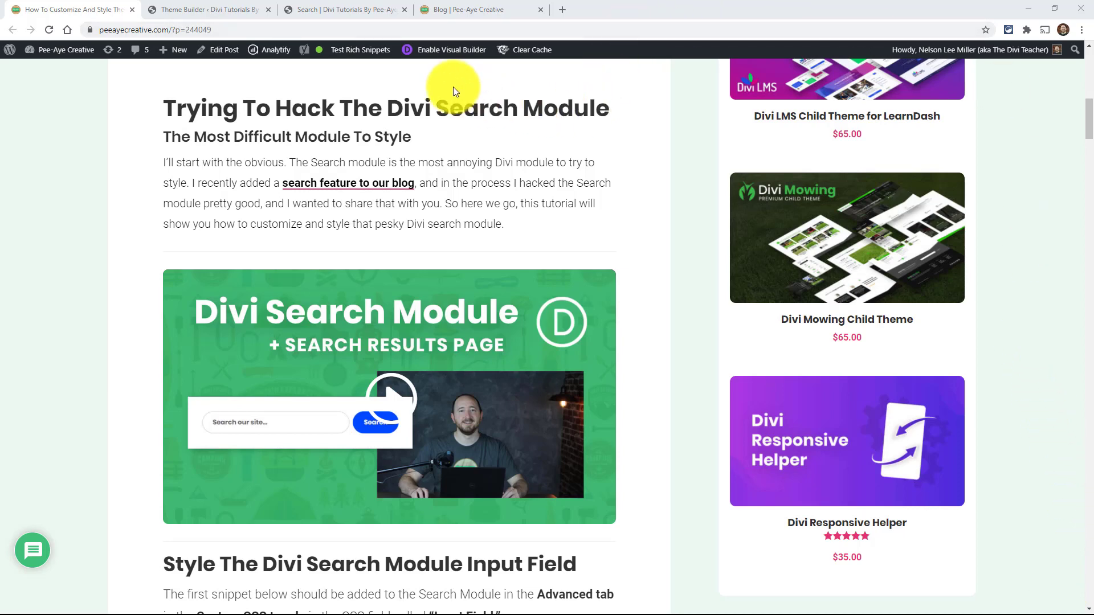
- Check the blog's search bar, then scroll the tutorial article to its Input Field CSS snippet
click(459, 8)
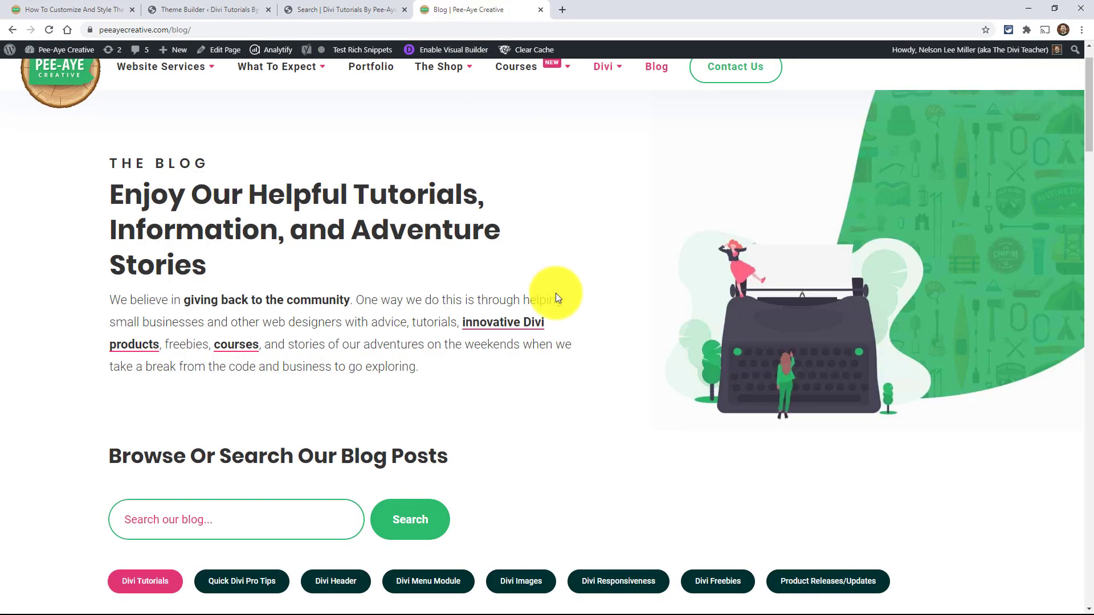
scroll(556, 292, down, 3)
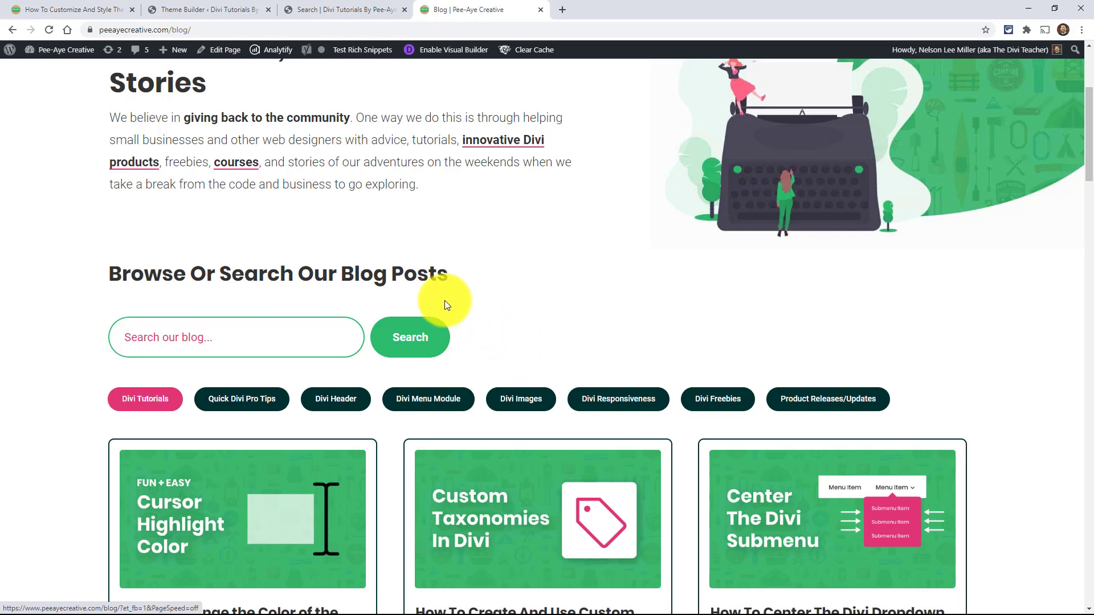
click(91, 12)
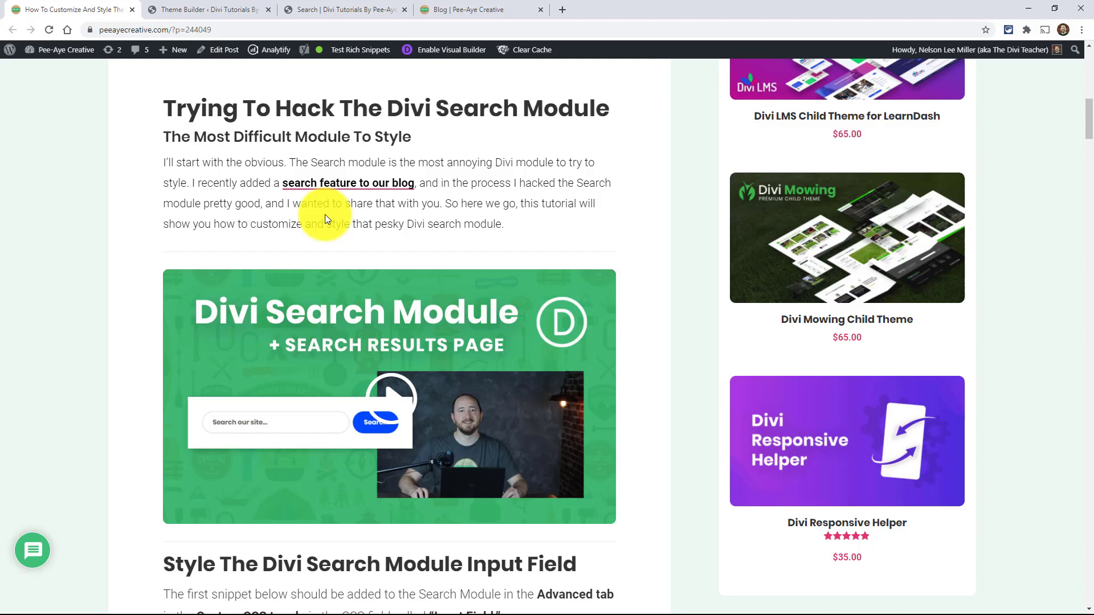
scroll(325, 219, down, 5)
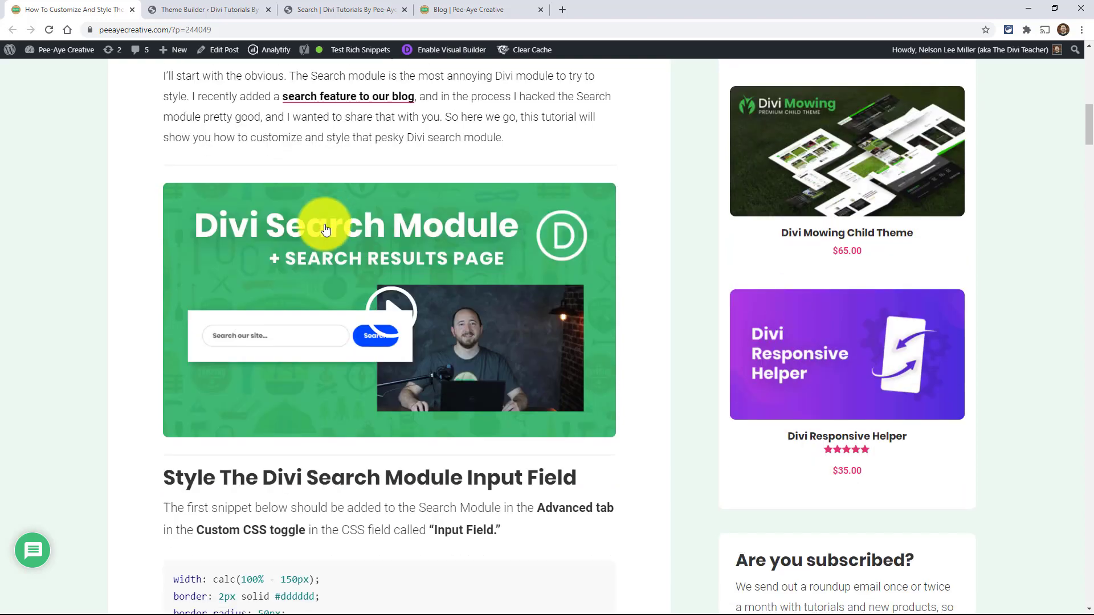
scroll(333, 264, down, 2)
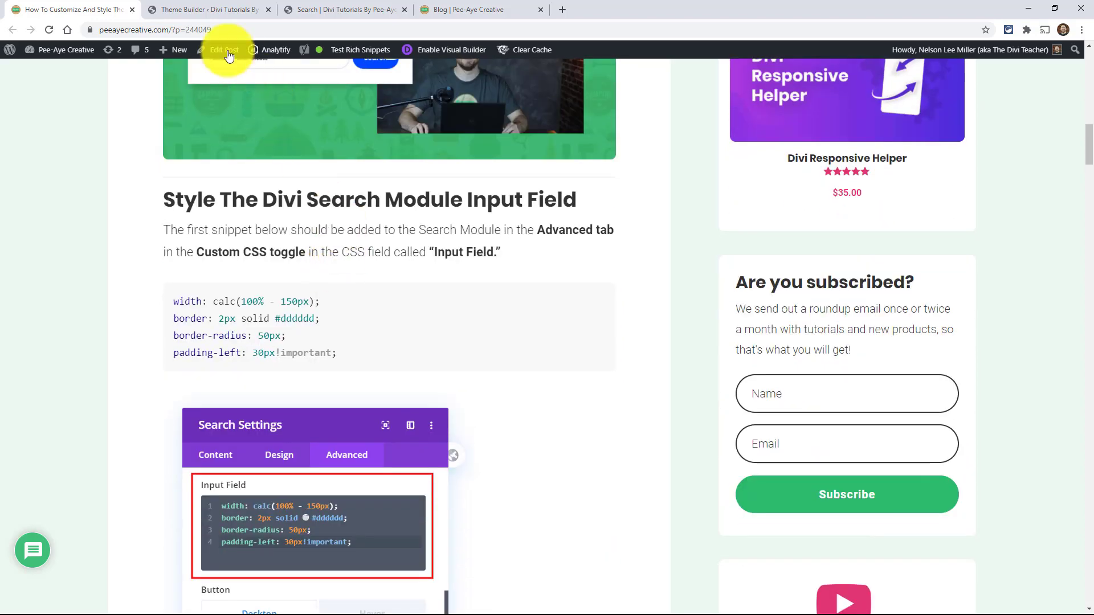
- Insert a Search module with default settings into the empty row below the page title
click(317, 9)
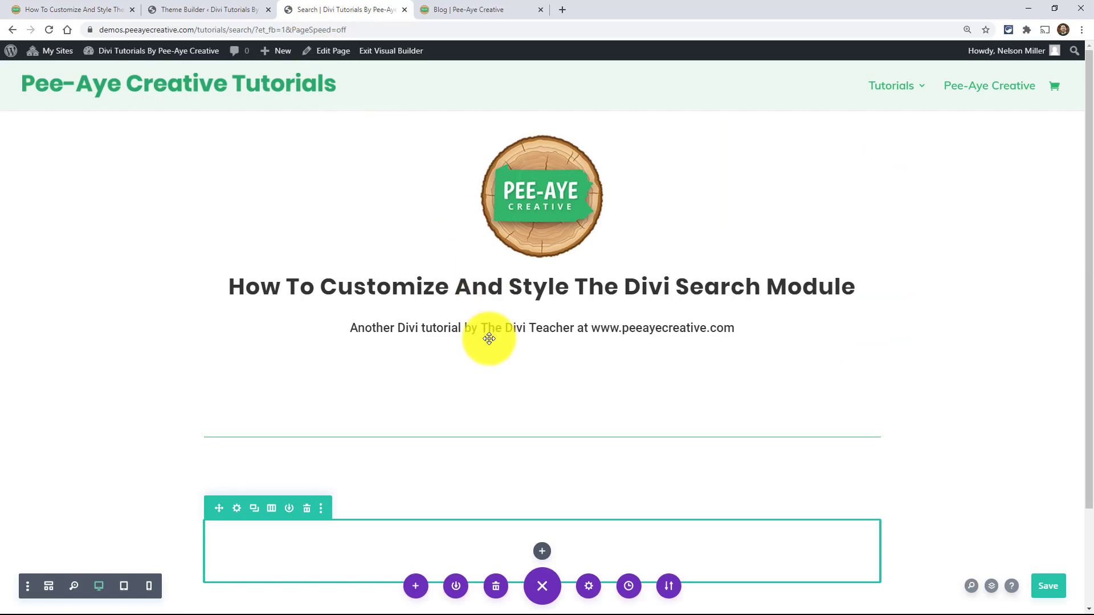
scroll(497, 344, down, 2)
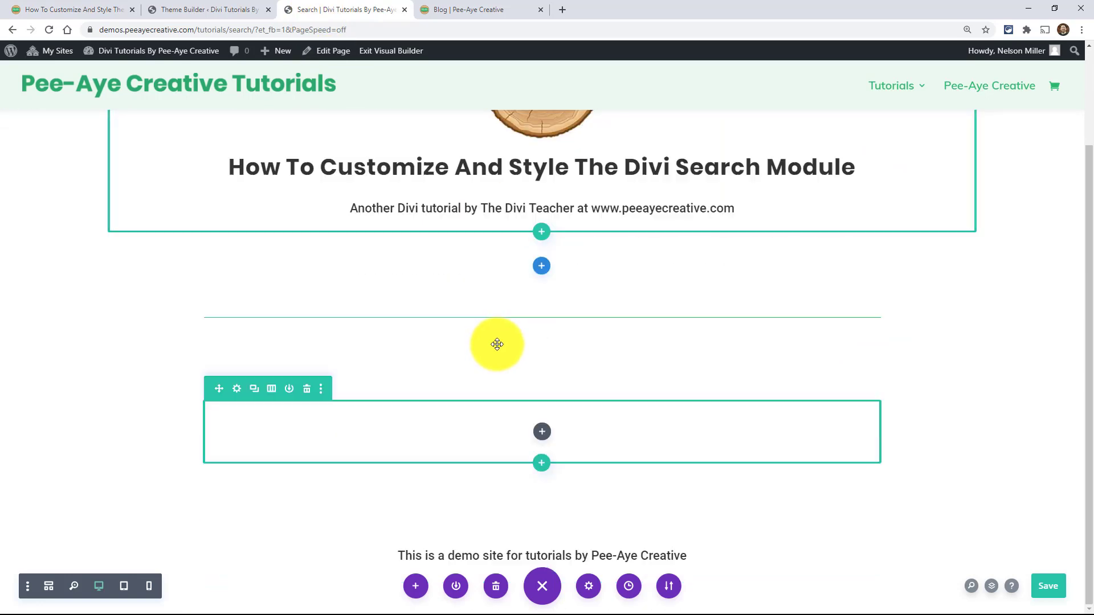
click(542, 433)
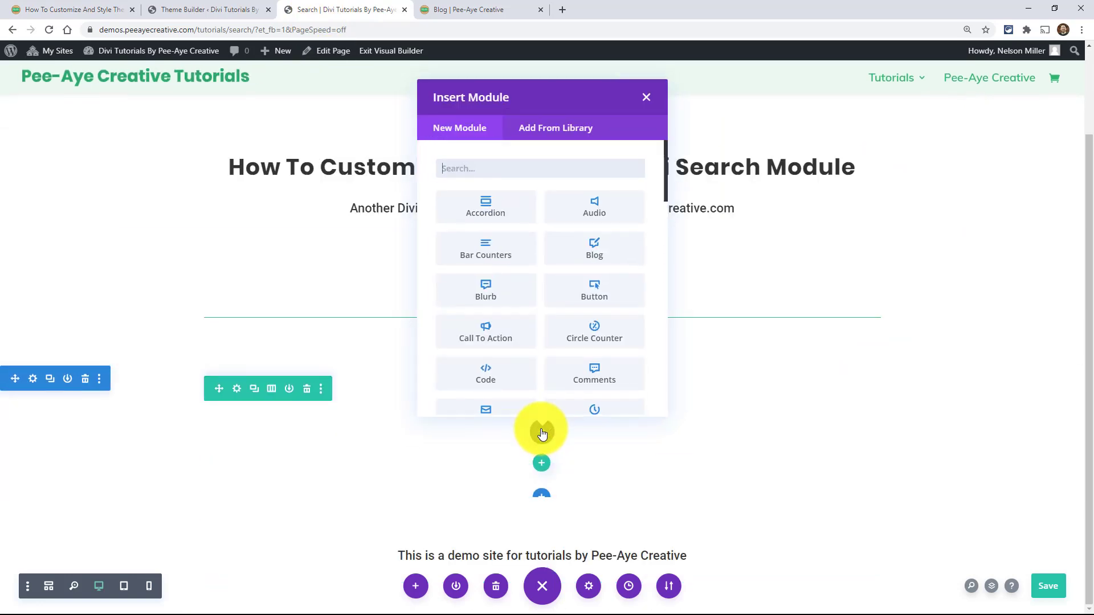
text(sea)
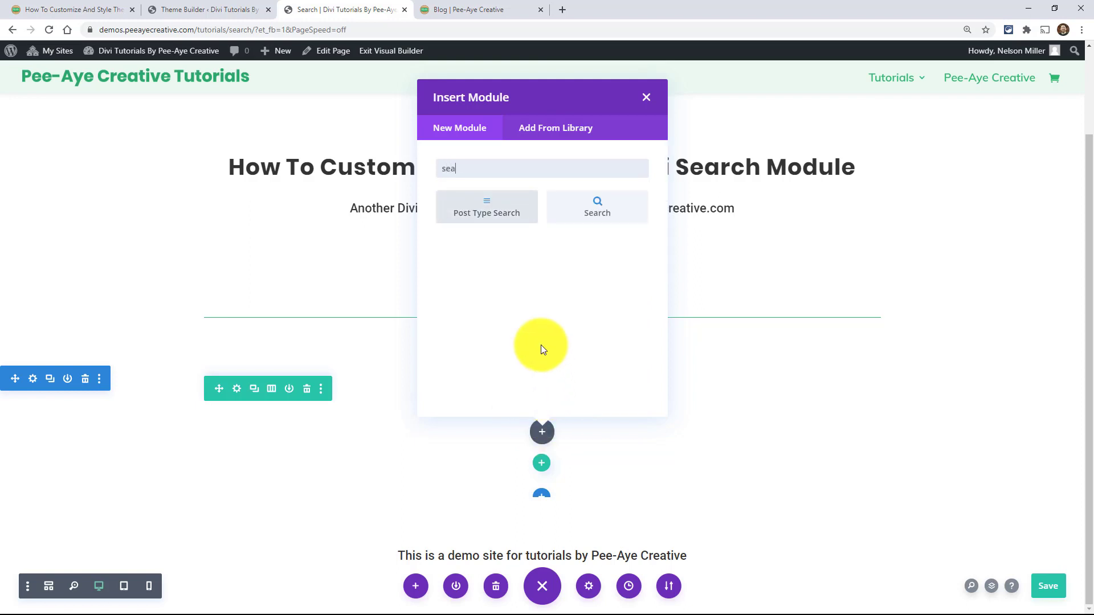
click(582, 217)
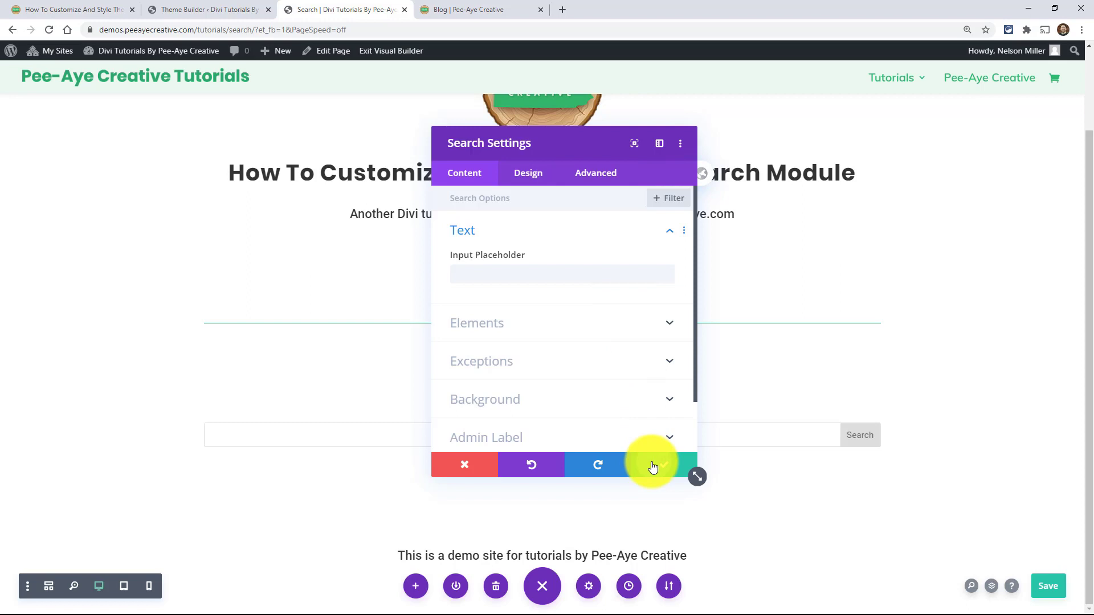
click(653, 468)
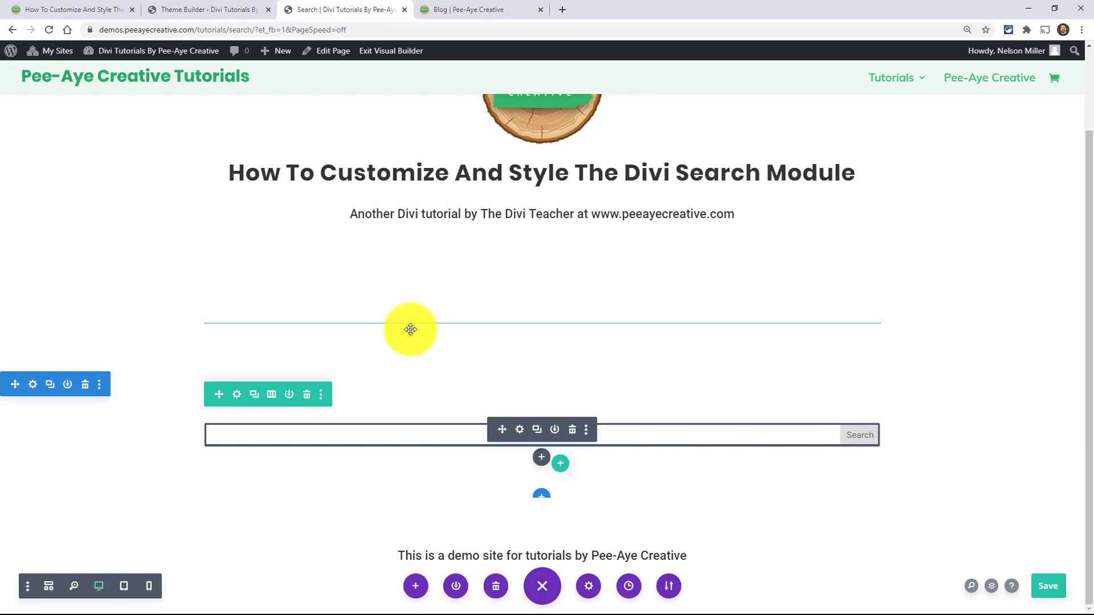
- Compare the blog's styled search bar with the tutorial's Input Field CSS, then return to the demo page
click(450, 11)
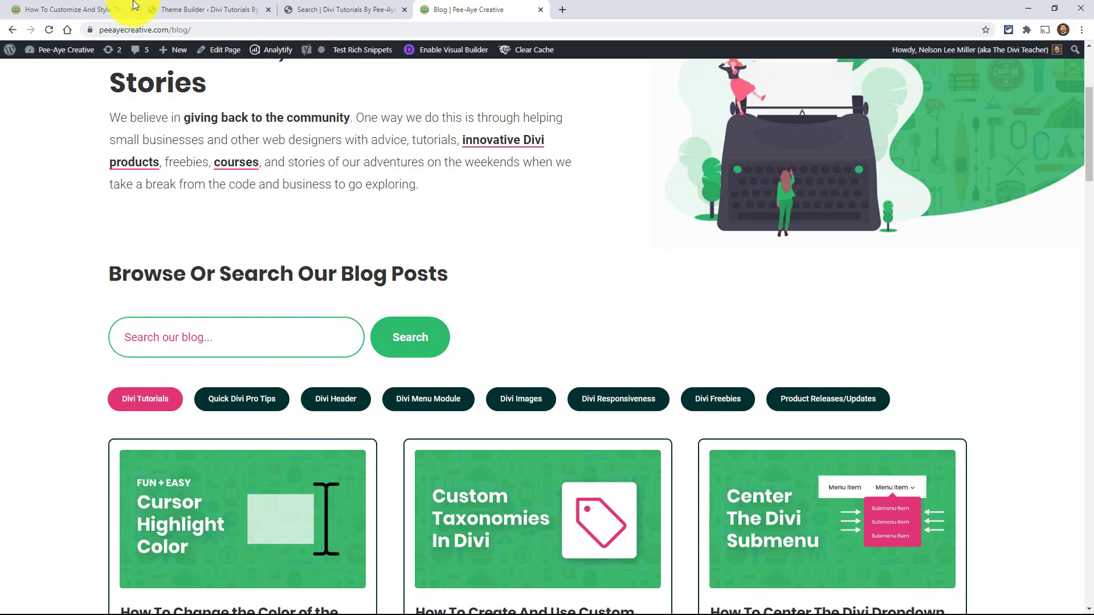
click(64, 1)
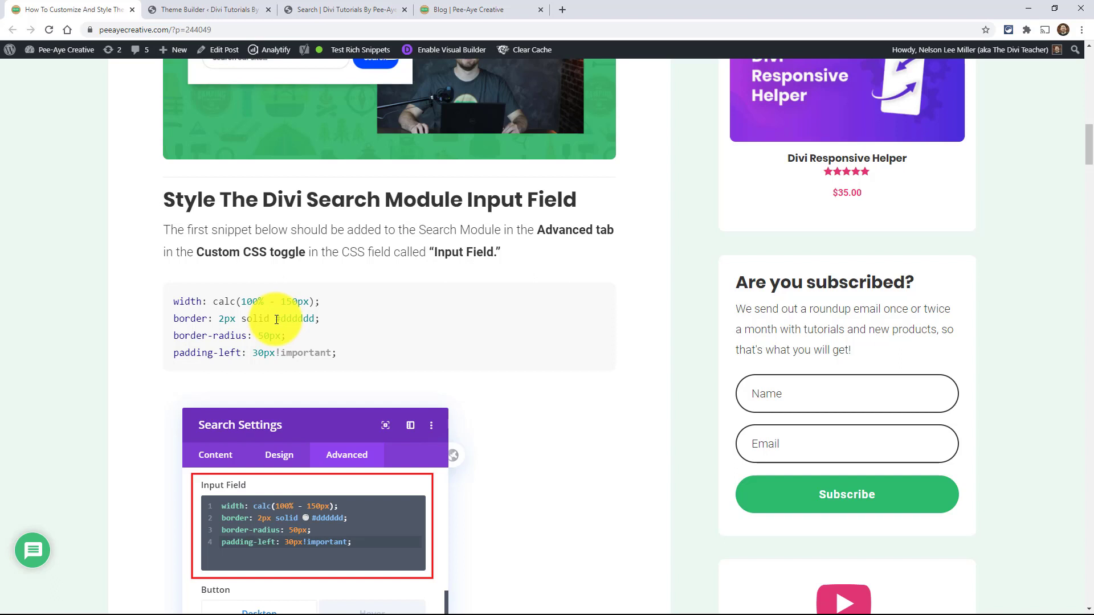
scroll(269, 355, down, 2)
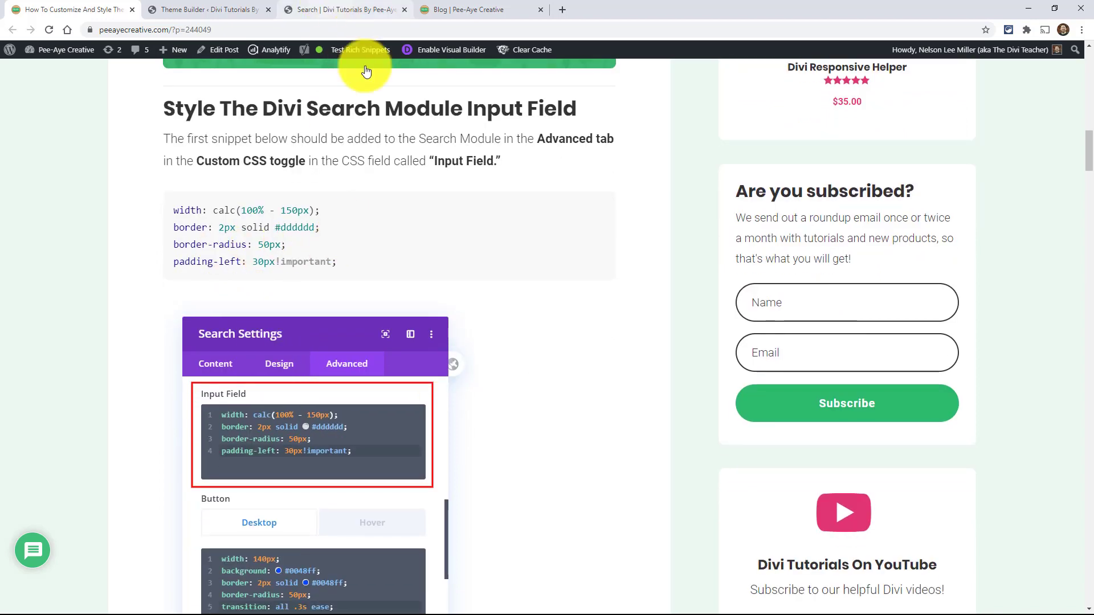
click(342, 10)
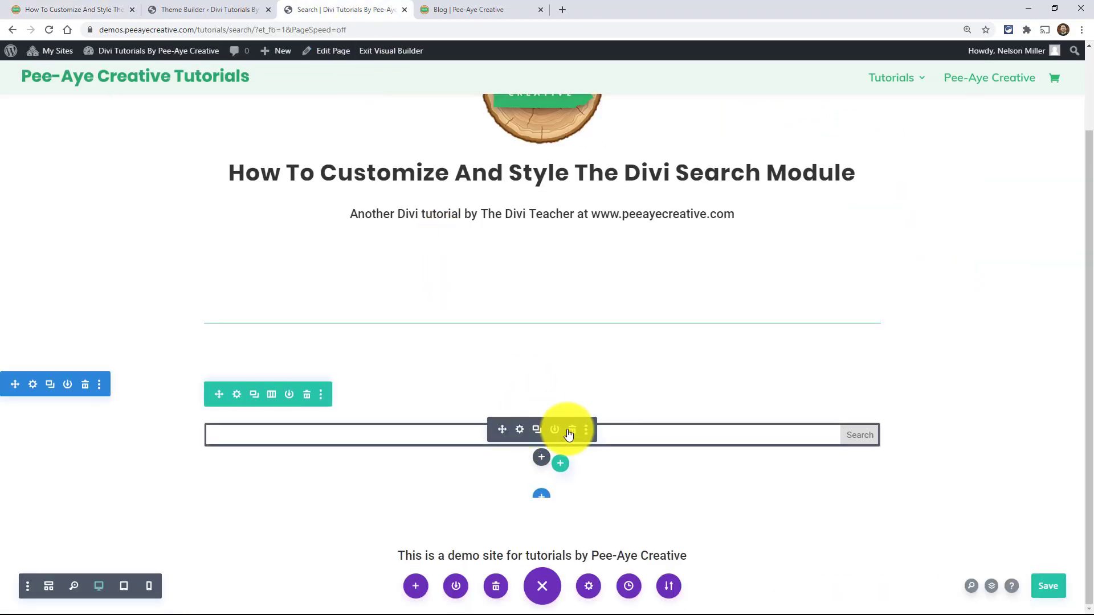
- Show the Search module's Advanced Custom CSS section with its empty Input Field and Button boxes
click(519, 431)
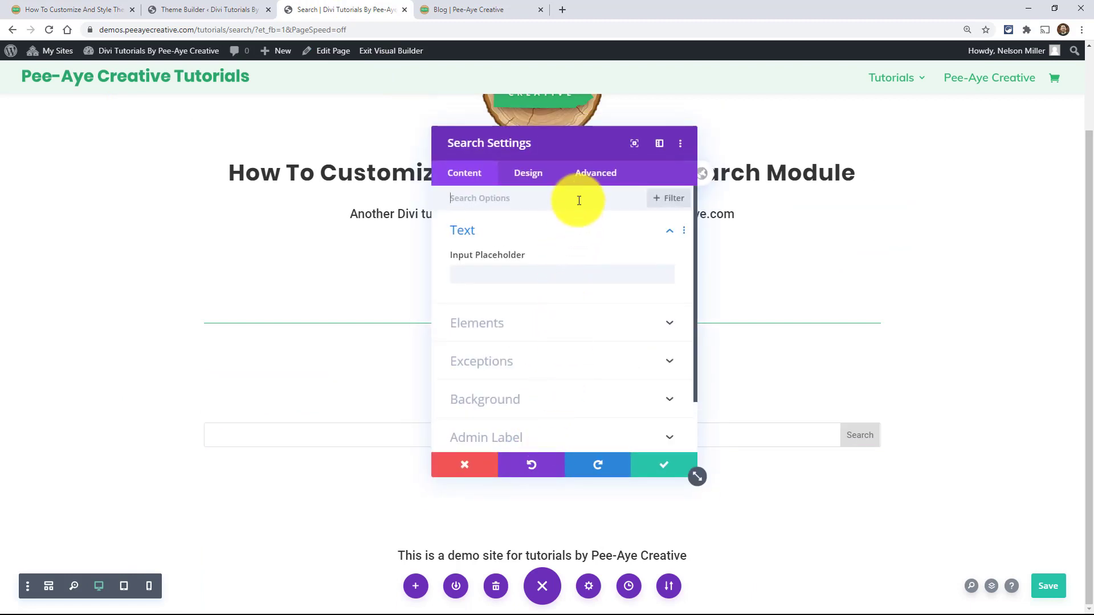
click(584, 179)
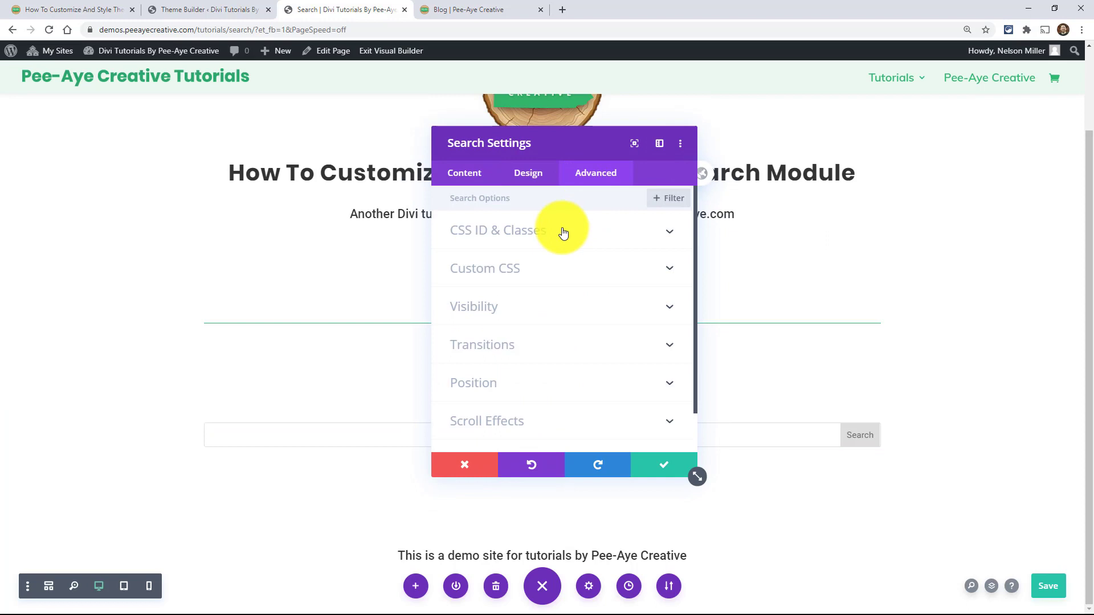
click(525, 272)
scroll(564, 289, down, 2)
scroll(570, 337, down, 7)
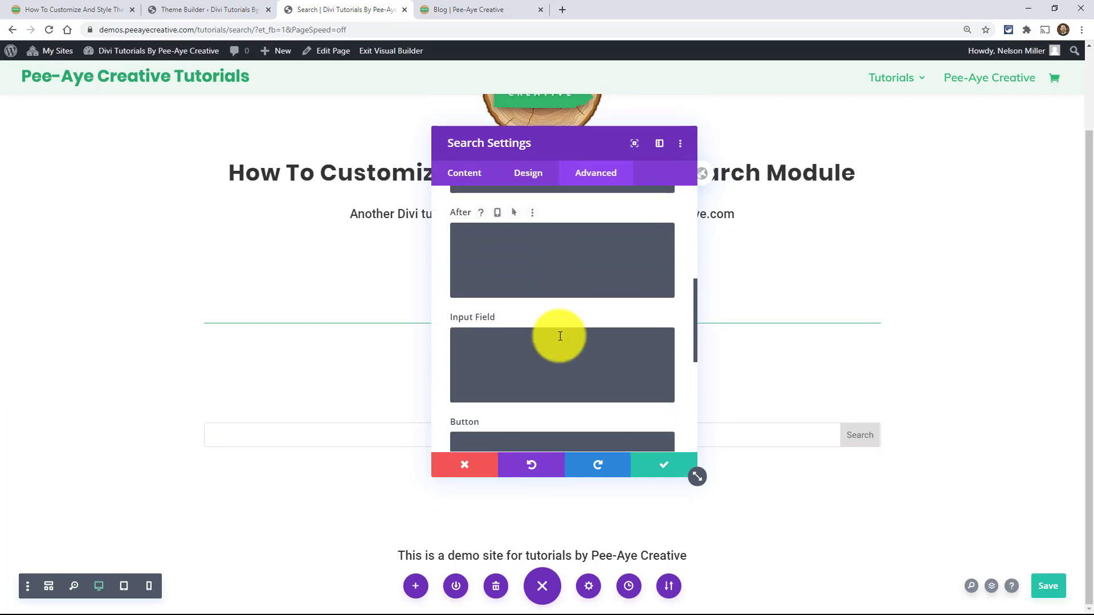
scroll(548, 351, up, 3)
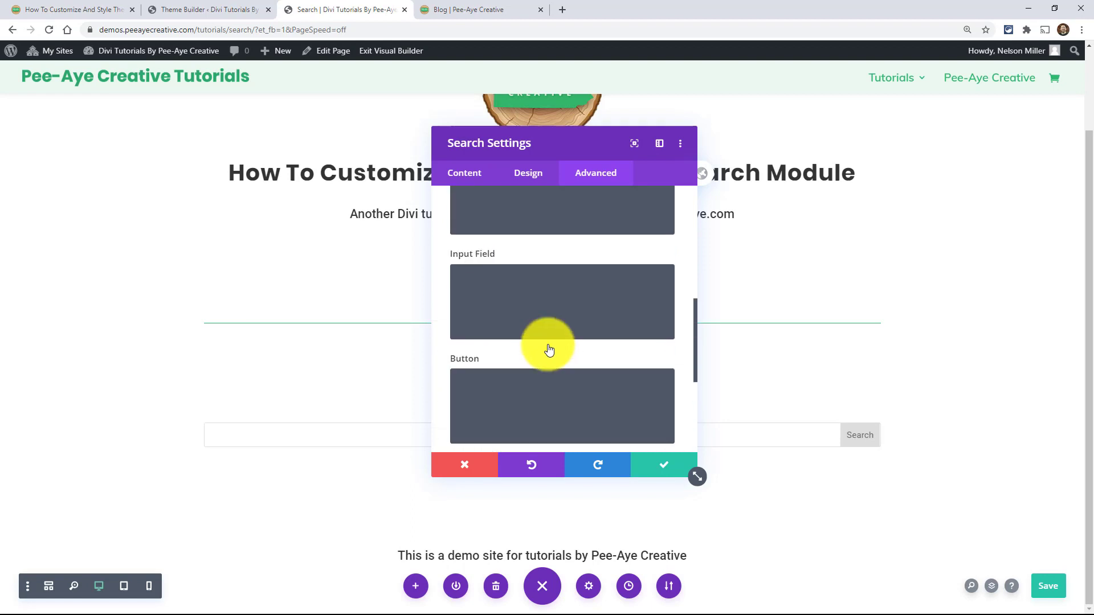
drag(539, 152, 547, 101)
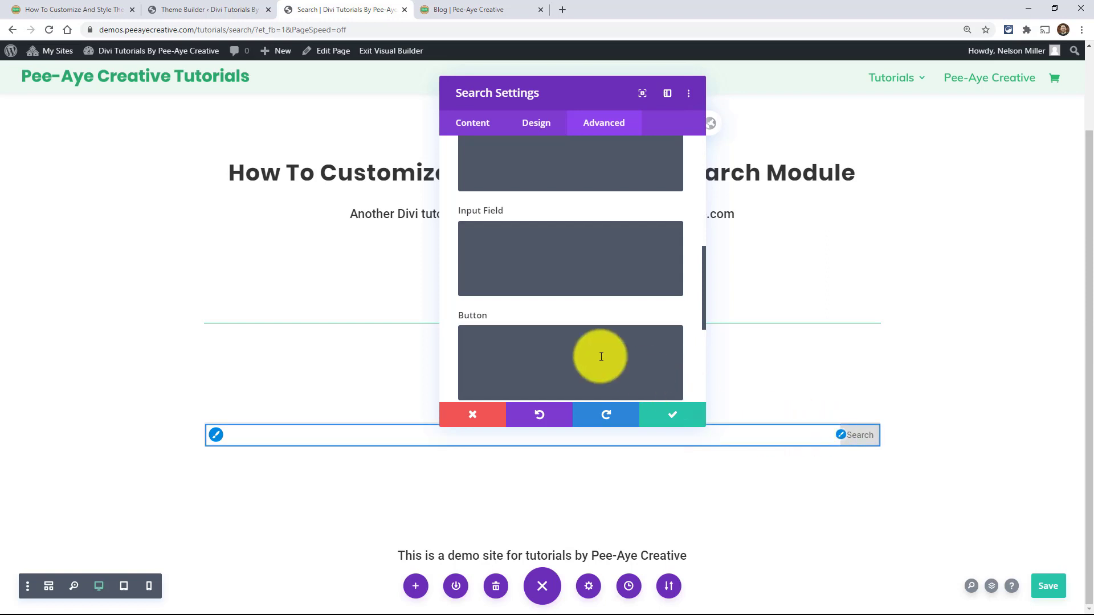
- Examine the tutorial's Input Field CSS snippet, trying partial selections of its width line
click(75, 10)
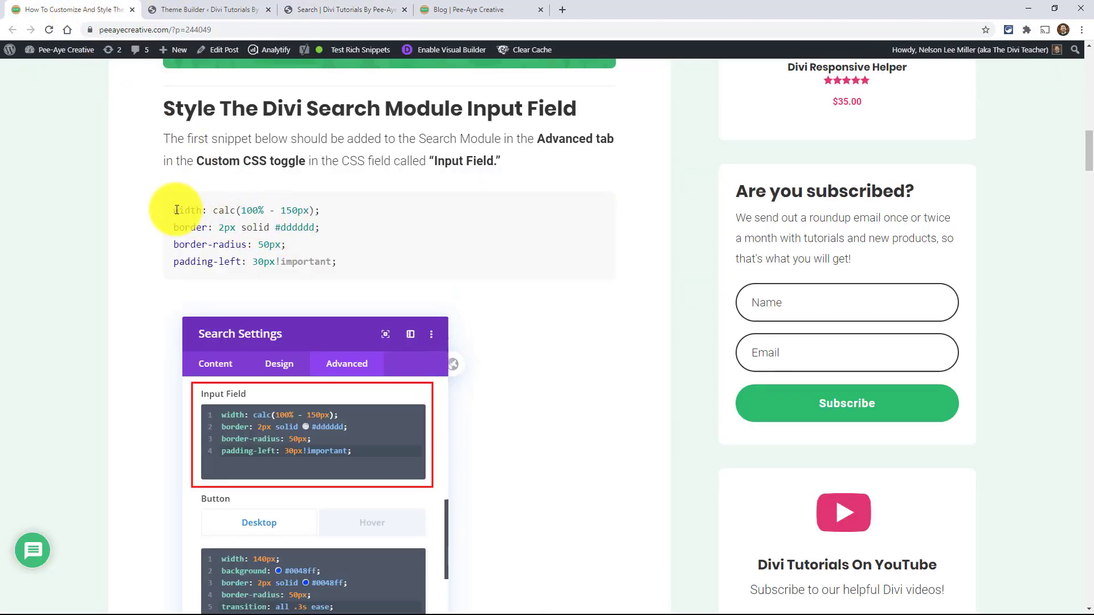
drag(177, 210, 331, 213)
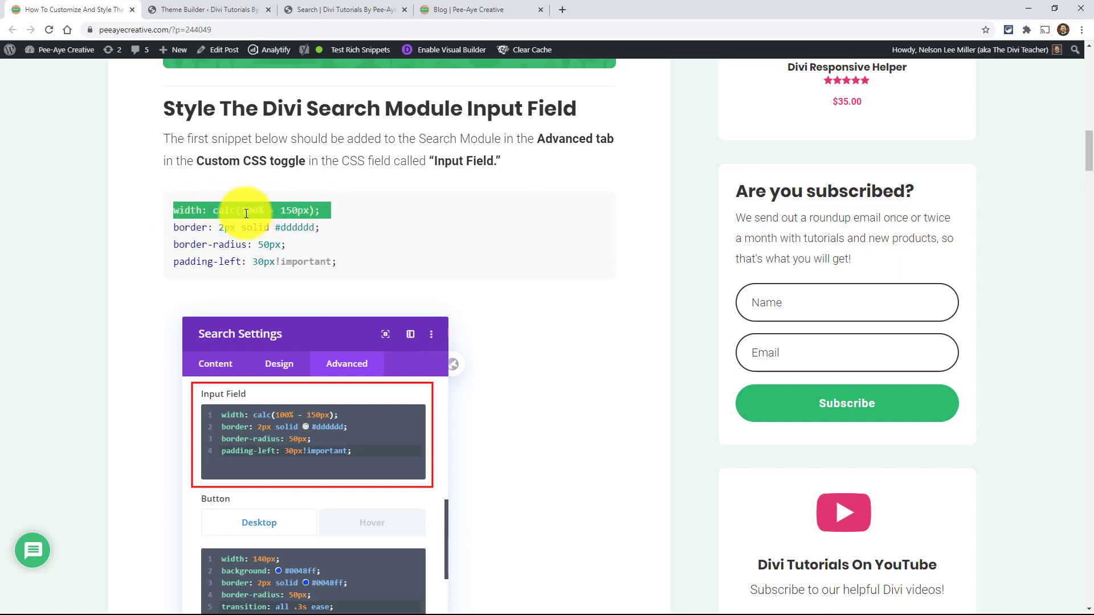
click(214, 213)
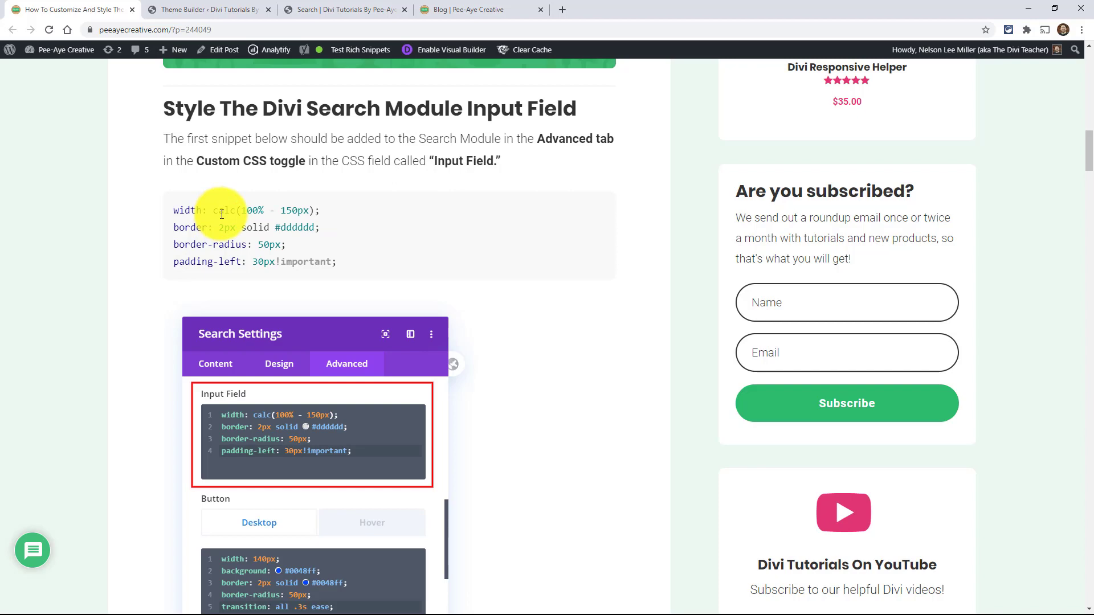
scroll(220, 217, down, 2)
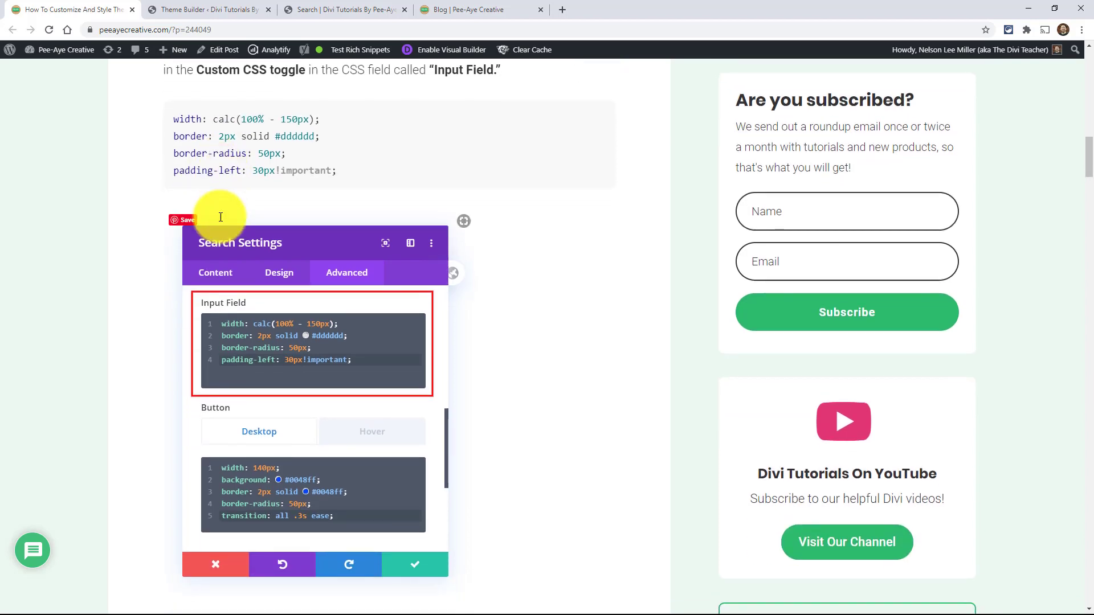
scroll(220, 218, down, 5)
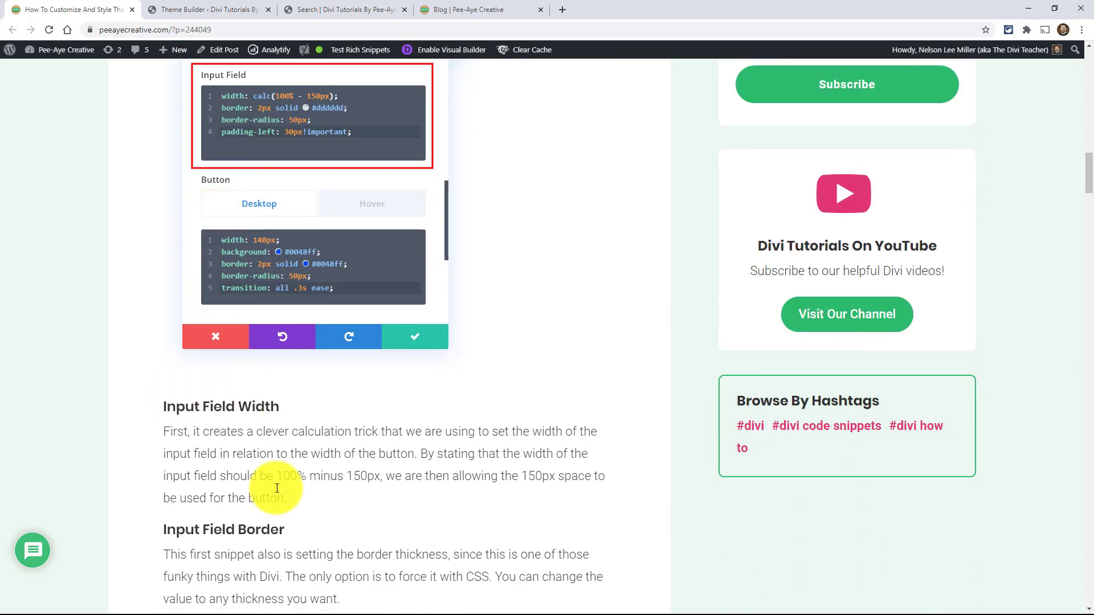
scroll(251, 472, down, 6)
scroll(220, 460, up, 4)
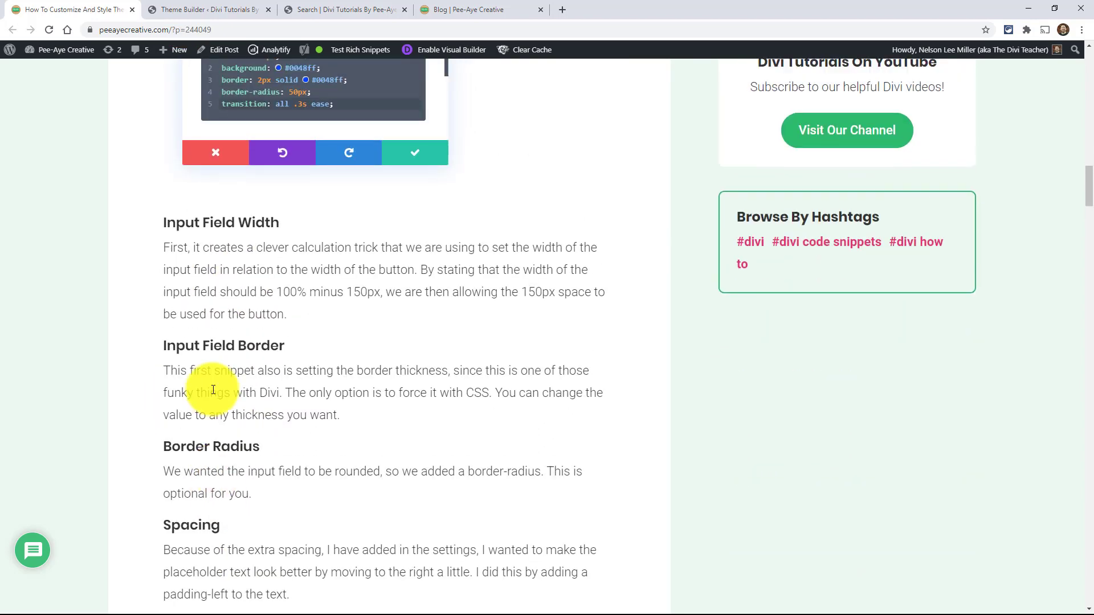
scroll(224, 283, up, 6)
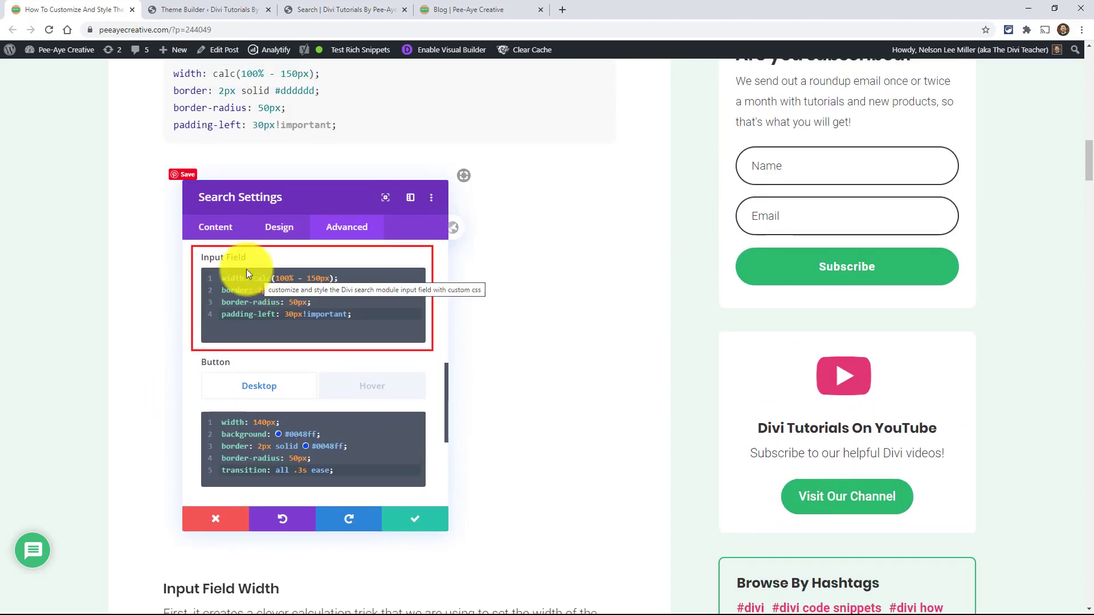
scroll(239, 293, down, 18)
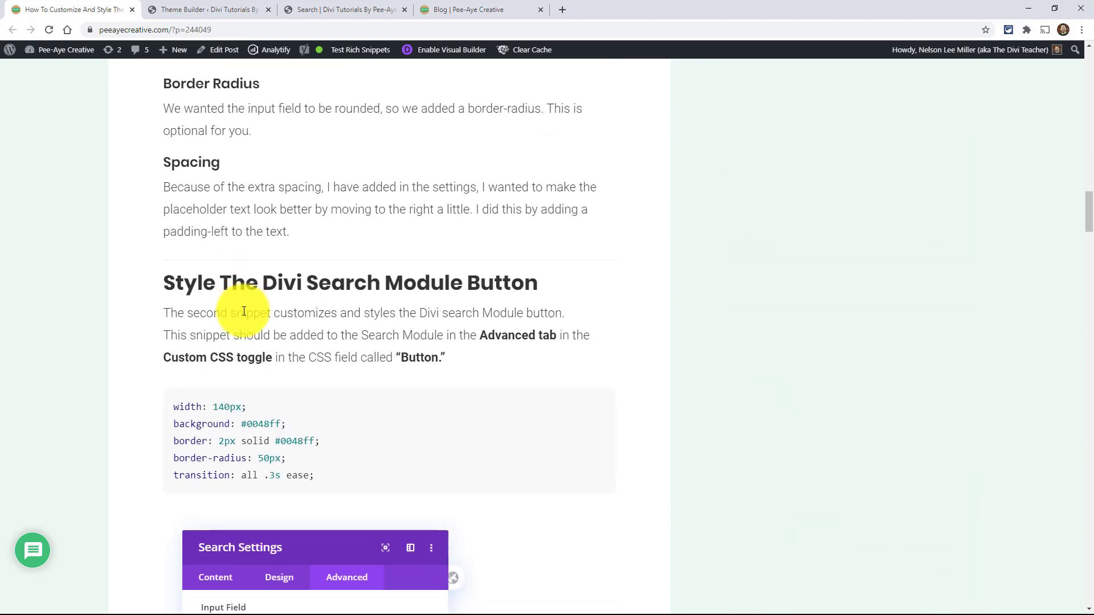
scroll(251, 335, up, 17)
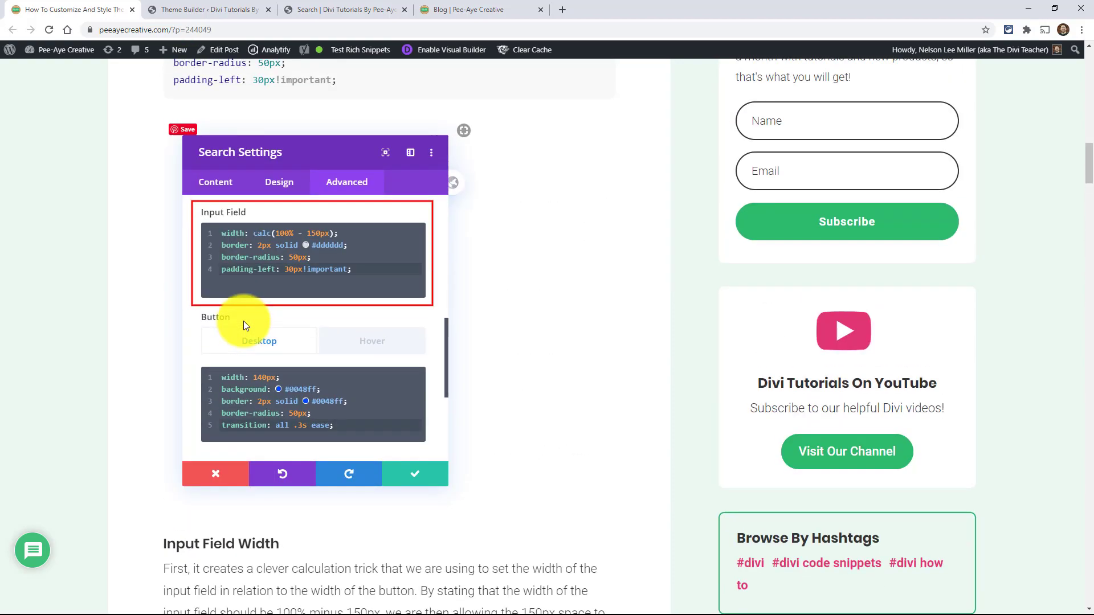
scroll(244, 322, up, 1)
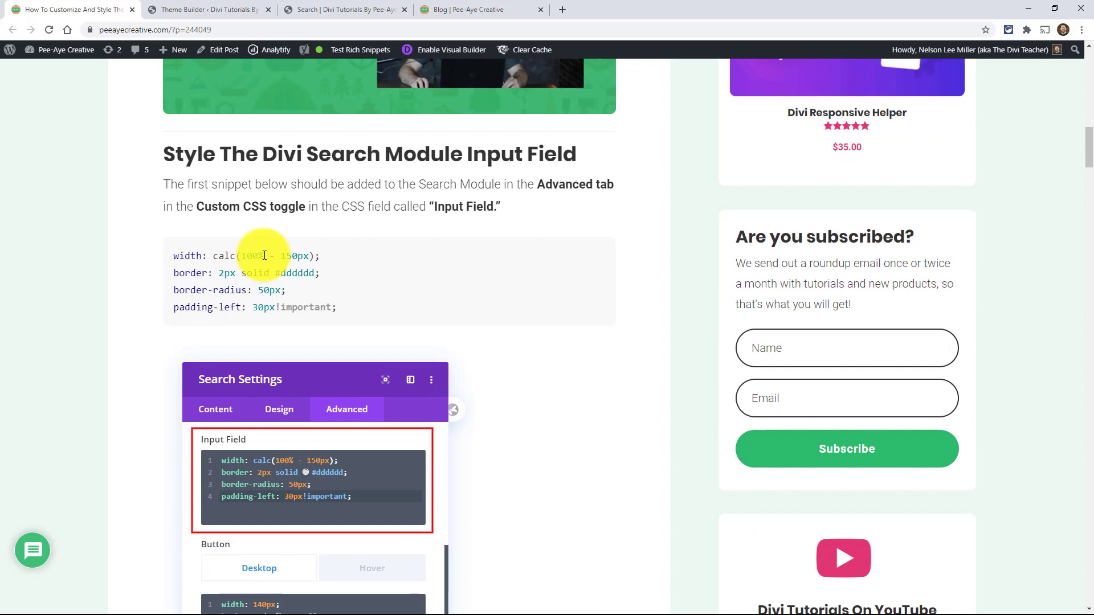
drag(264, 256, 246, 253)
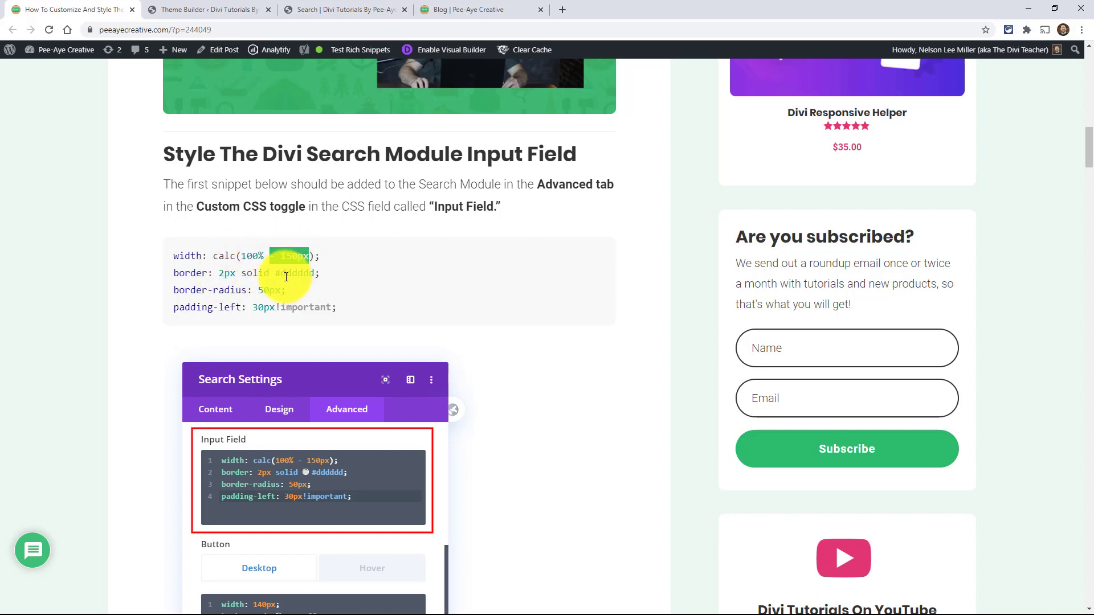
click(264, 282)
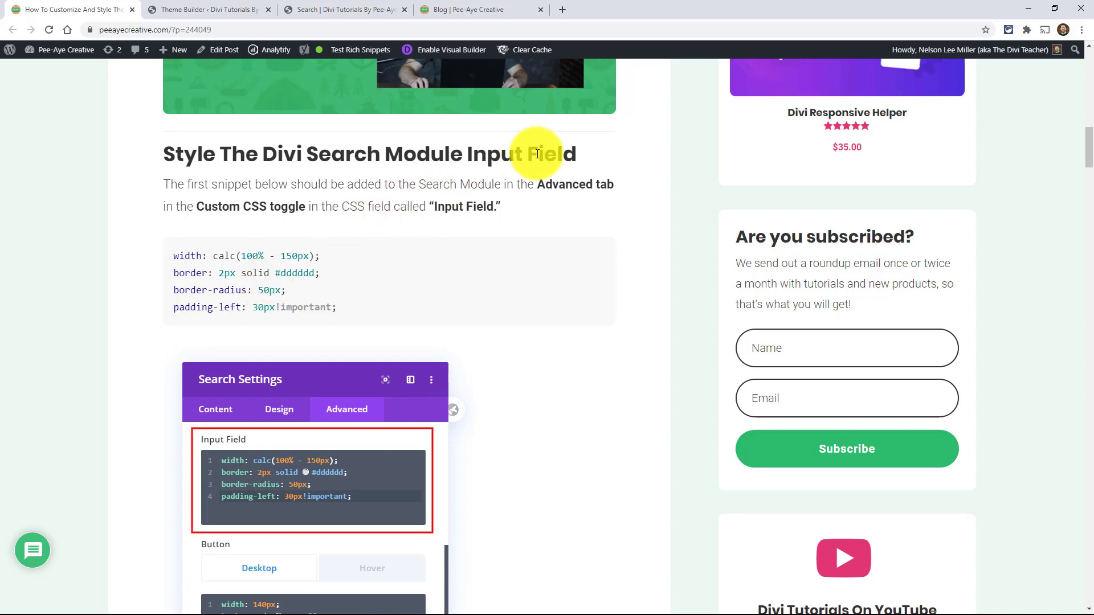
- Select the full four-line Input Field snippet: width, 2px border, 50px radius, 30px padding-left
click(315, 12)
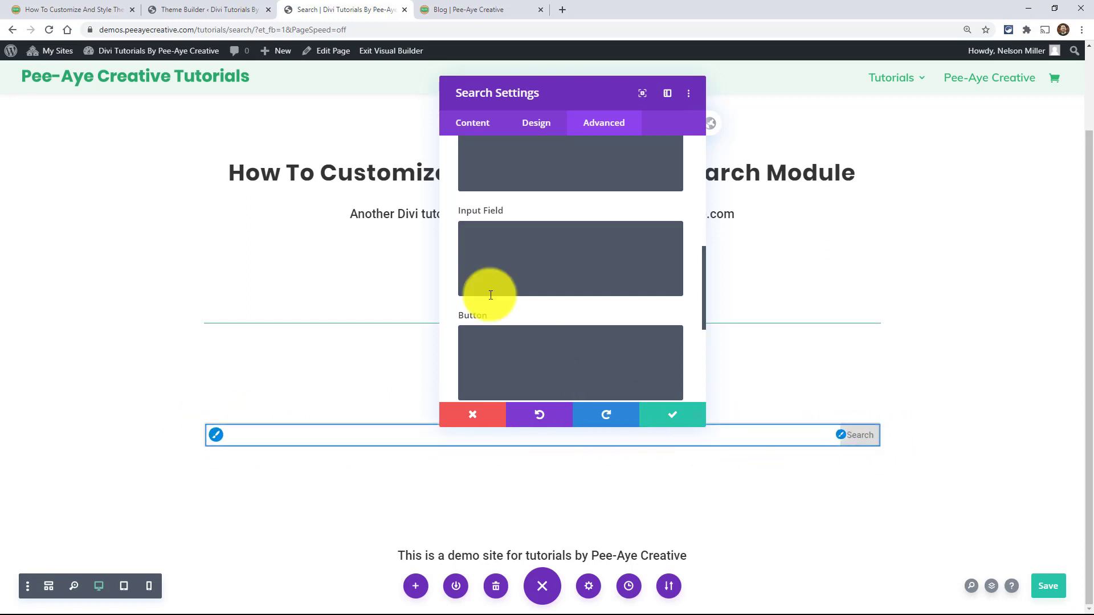
click(40, 9)
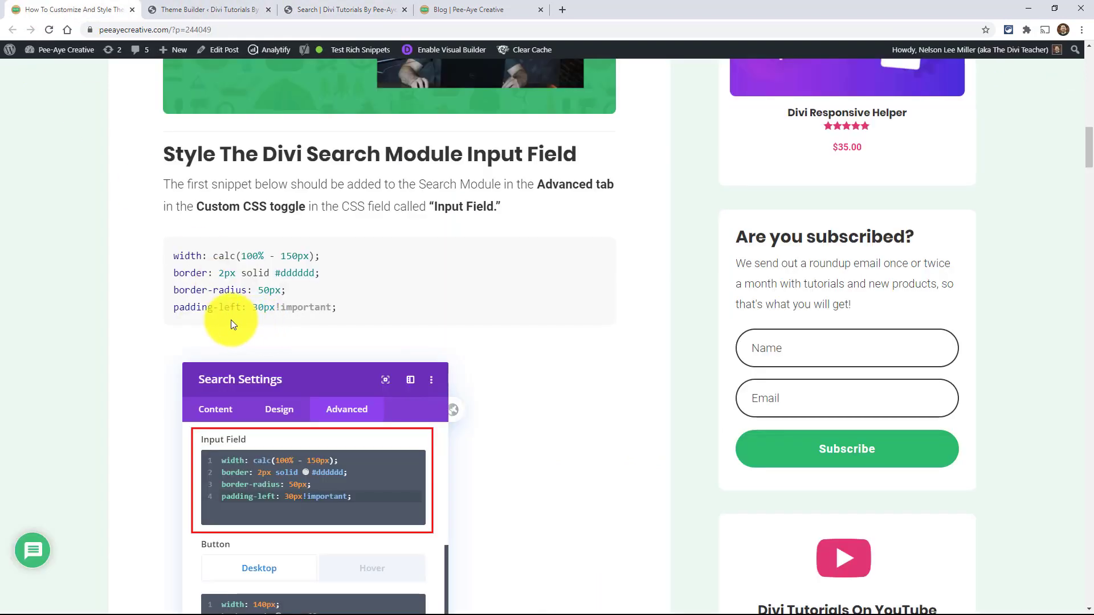
click(353, 307)
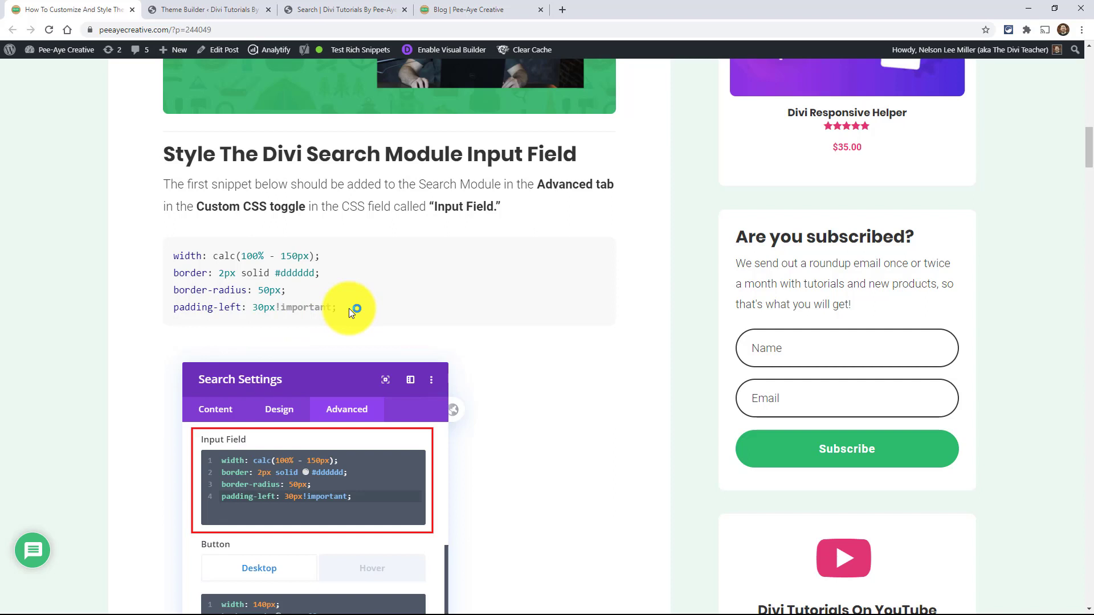
drag(349, 309, 350, 332)
key(ctrl+c)
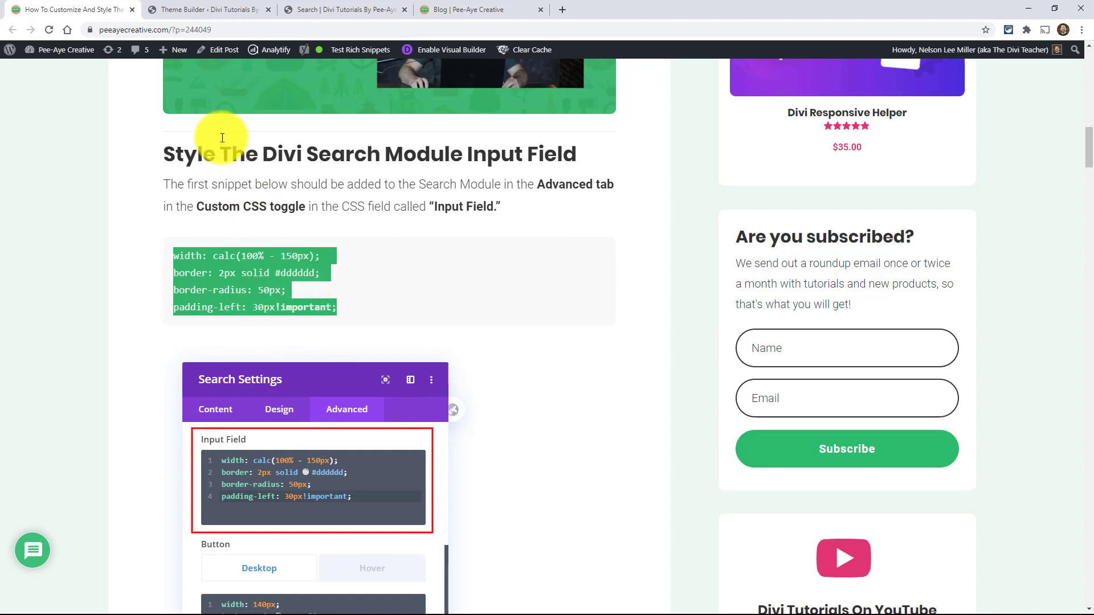
- Paste the four-line CSS into the Search module's Input Field box, turning the bar into a rounded pill
click(315, 8)
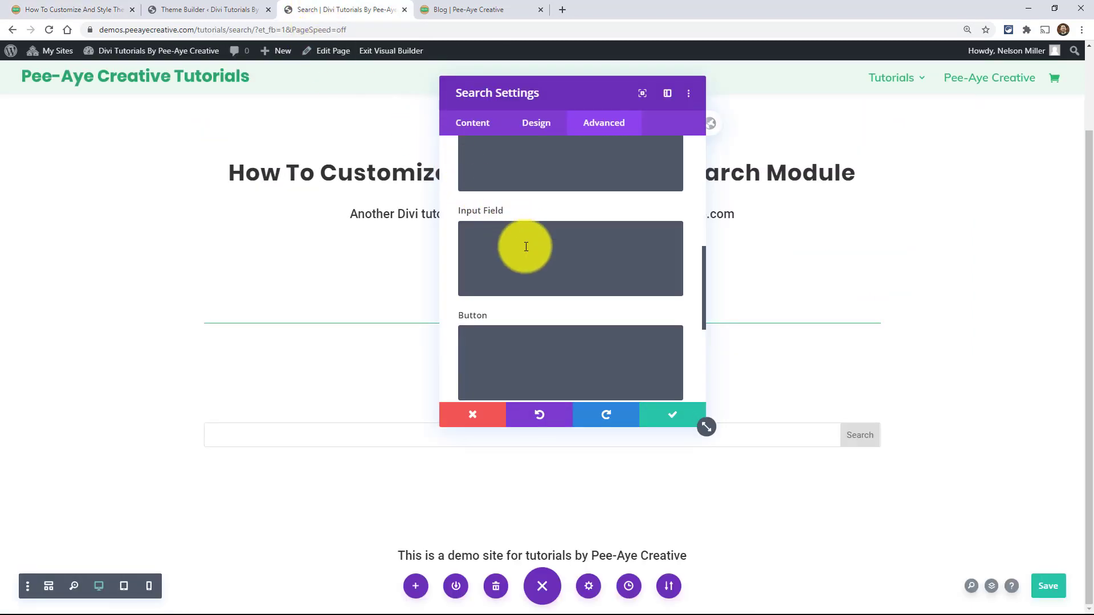
mouse_move(481, 220)
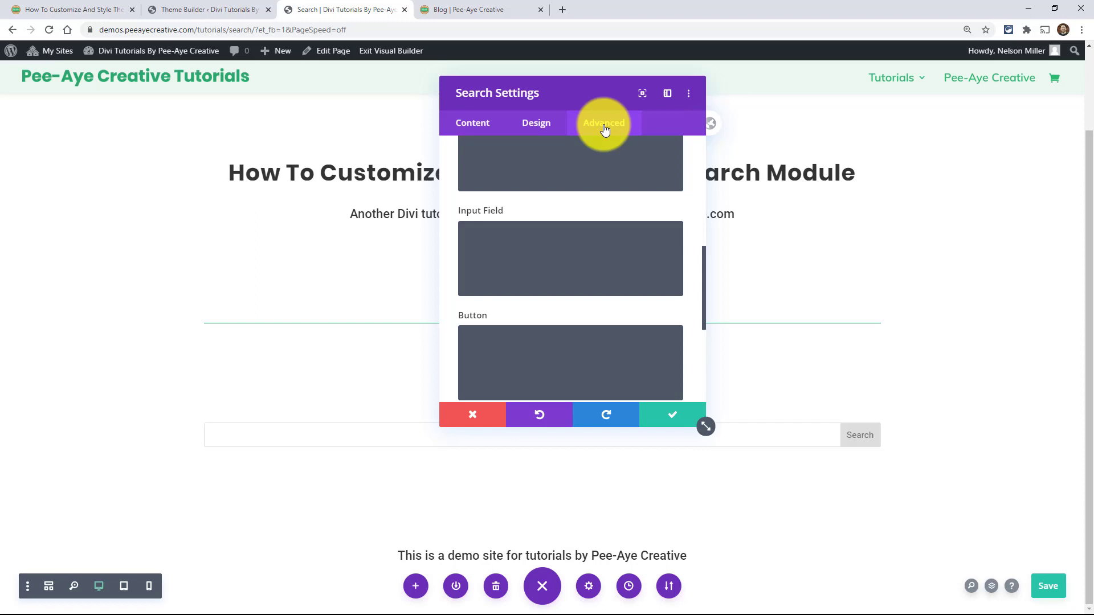
click(488, 251)
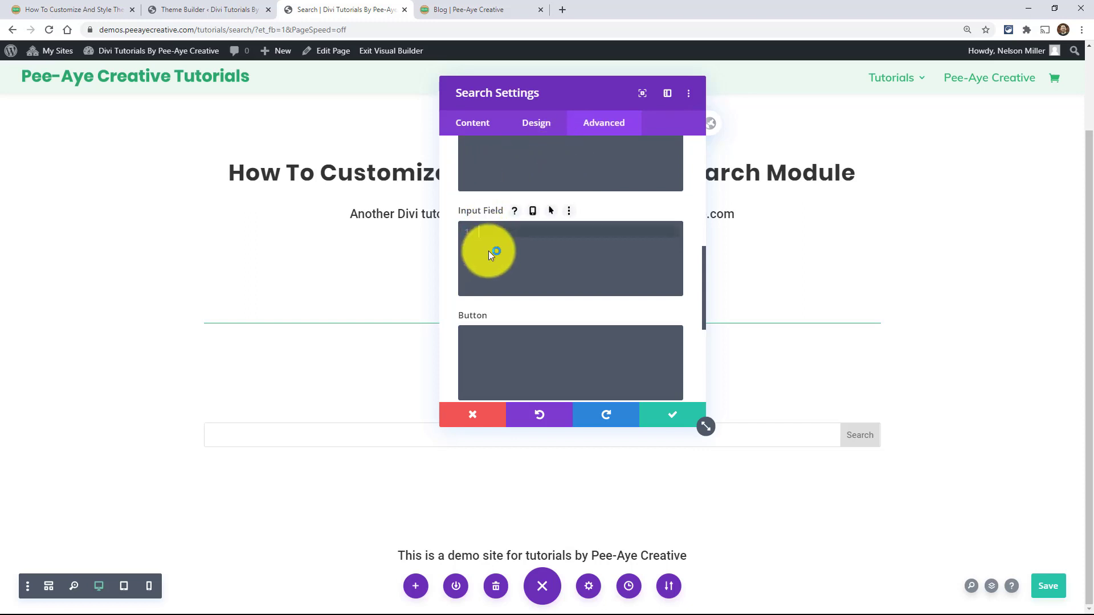
key(ctrl+v)
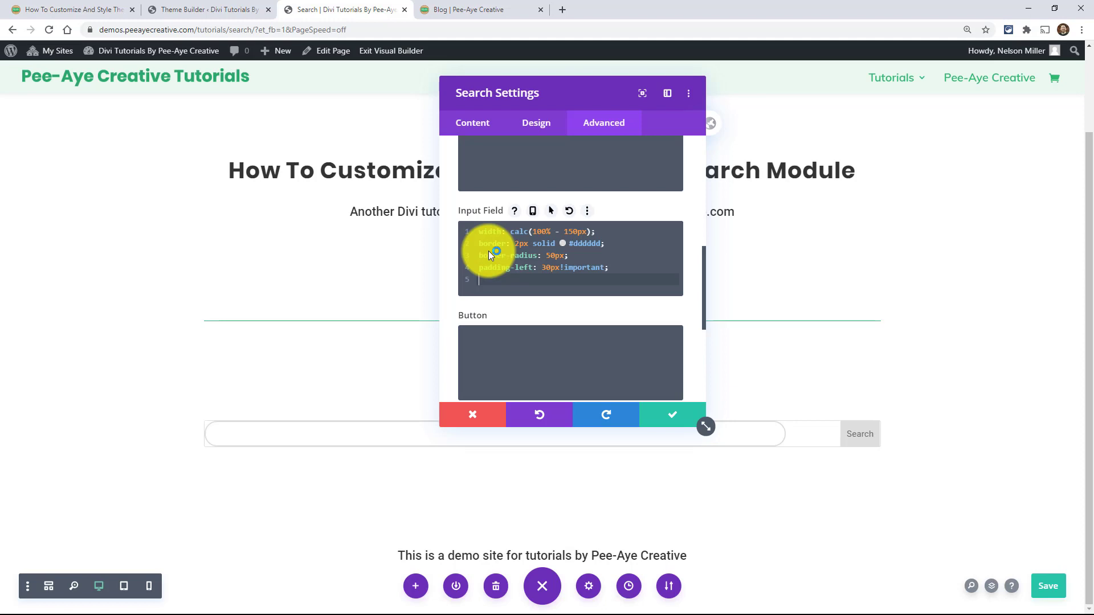
drag(508, 90, 340, 89)
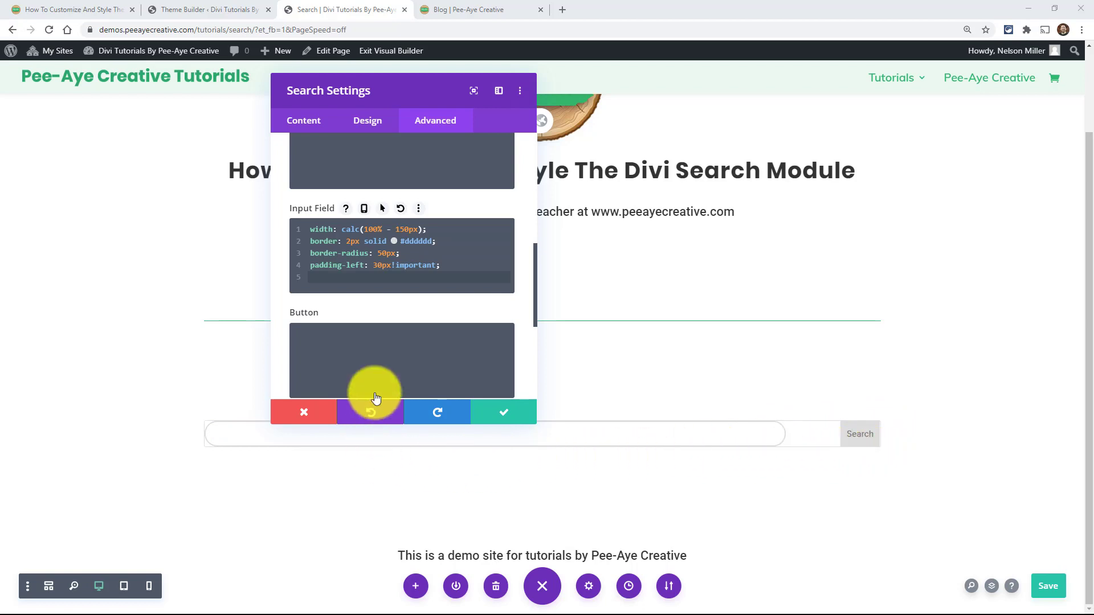
click(368, 120)
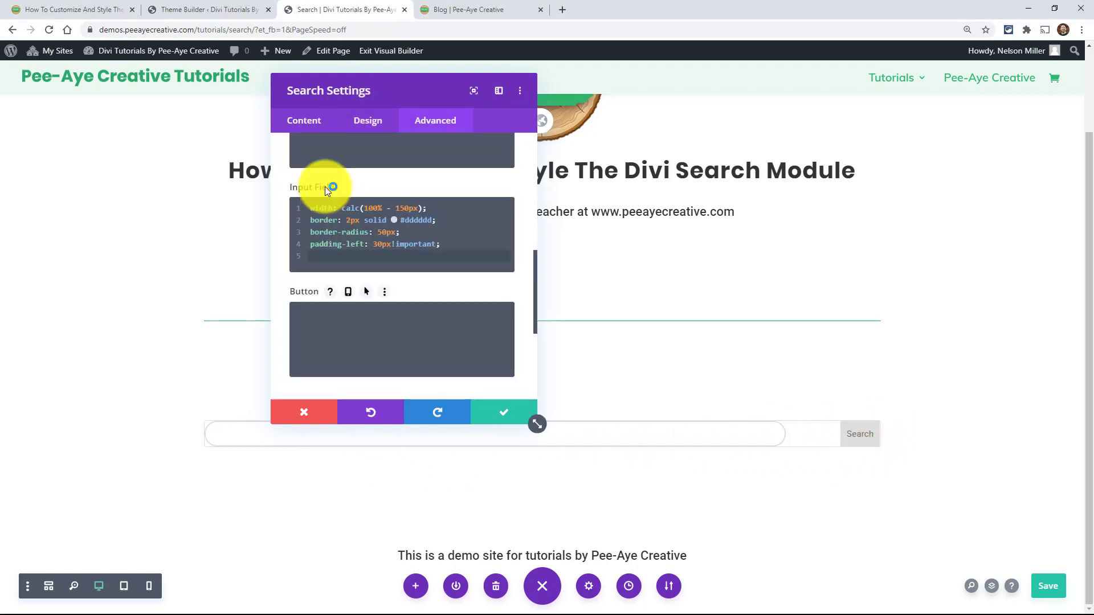
- Try 5px and 2px green module borders, then set the Search module's border width to 0px
click(365, 121)
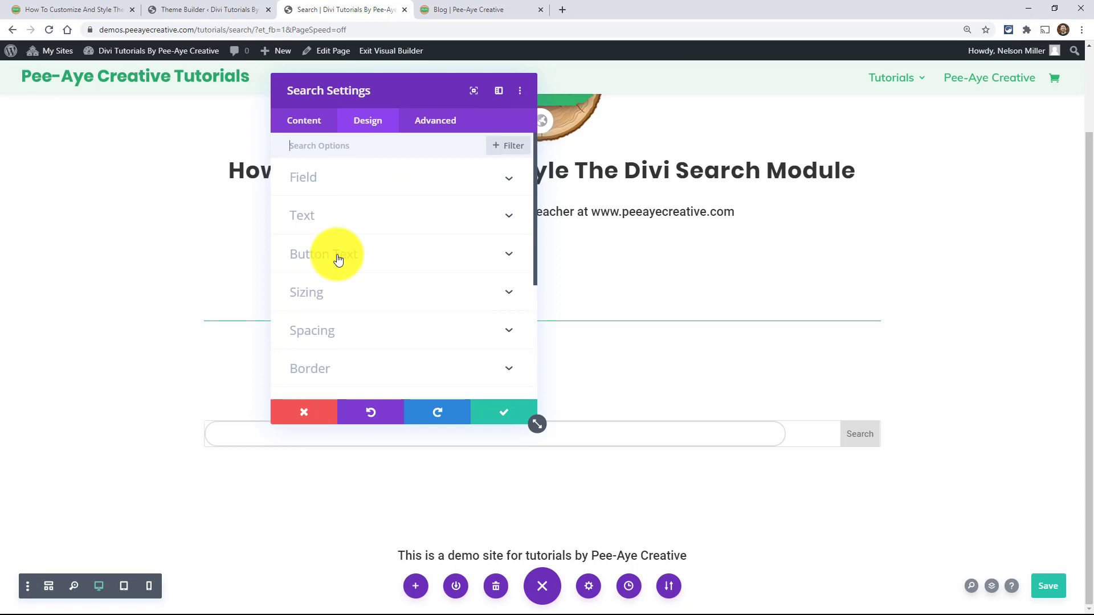
click(323, 367)
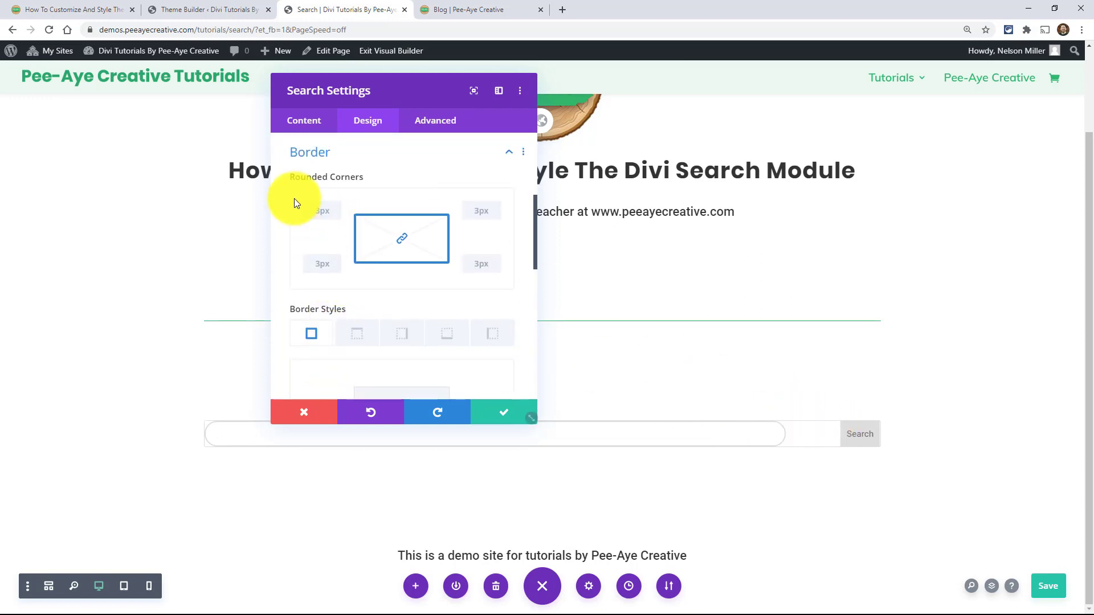
scroll(380, 272, down, 4)
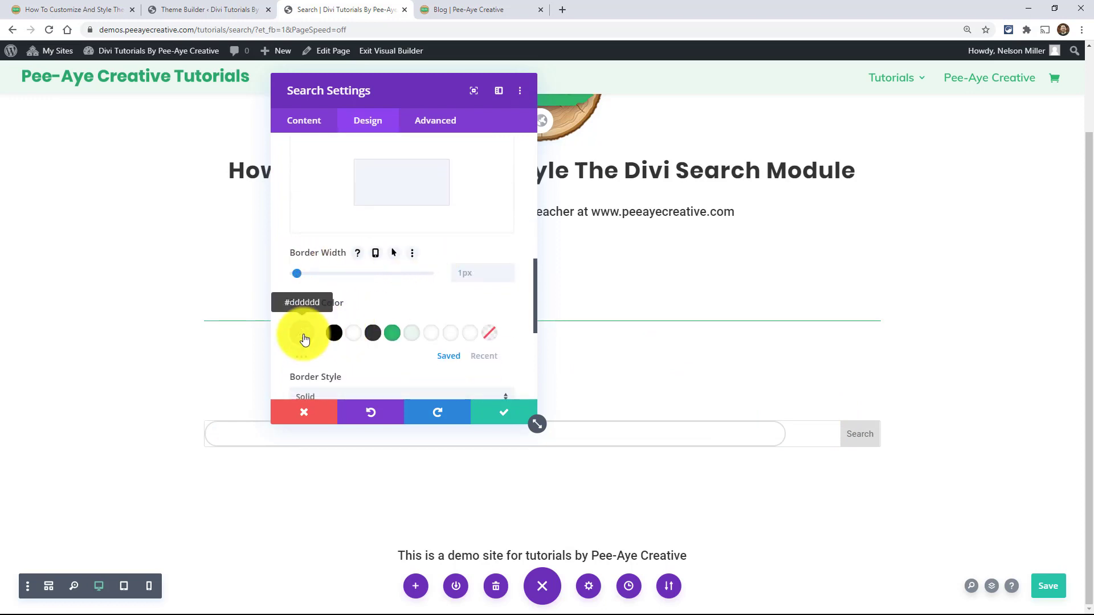
click(505, 278)
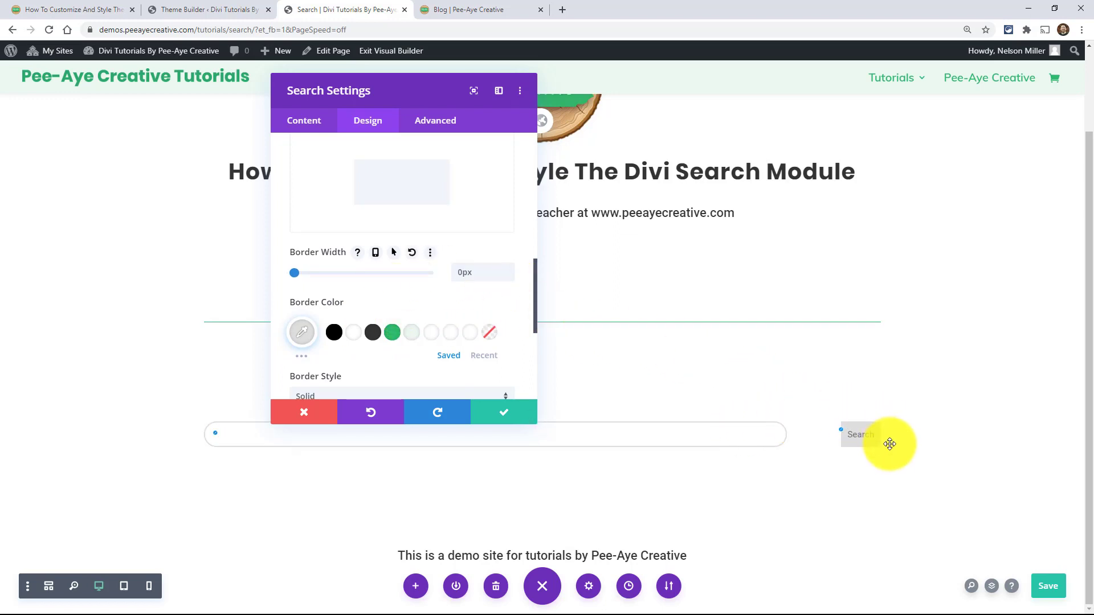
click(507, 272)
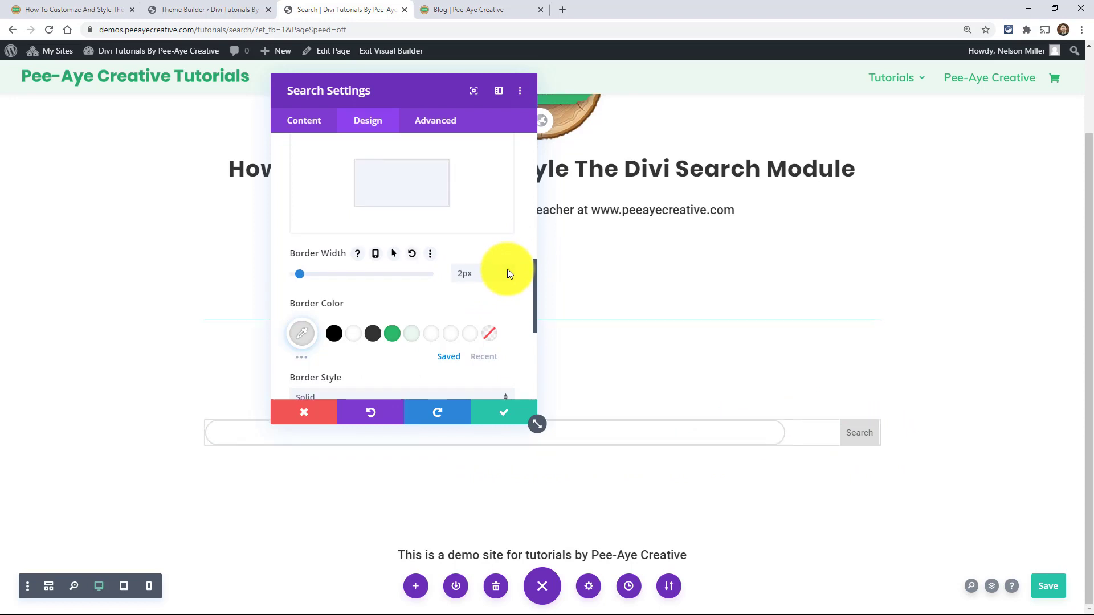
click(392, 335)
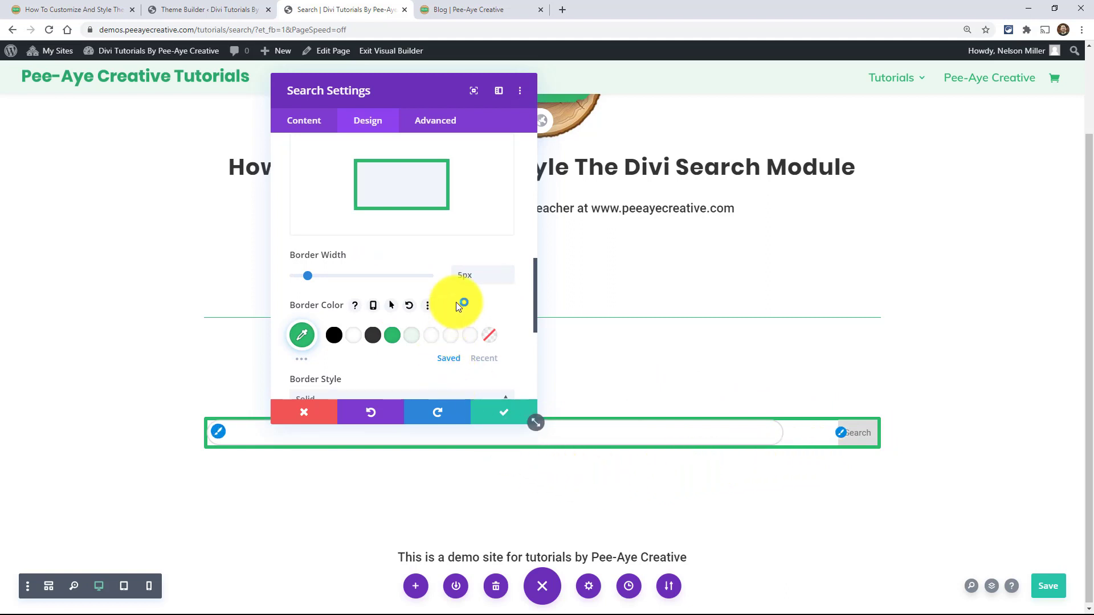
click(506, 279)
click(506, 279)
click(506, 280)
click(504, 277)
click(505, 277)
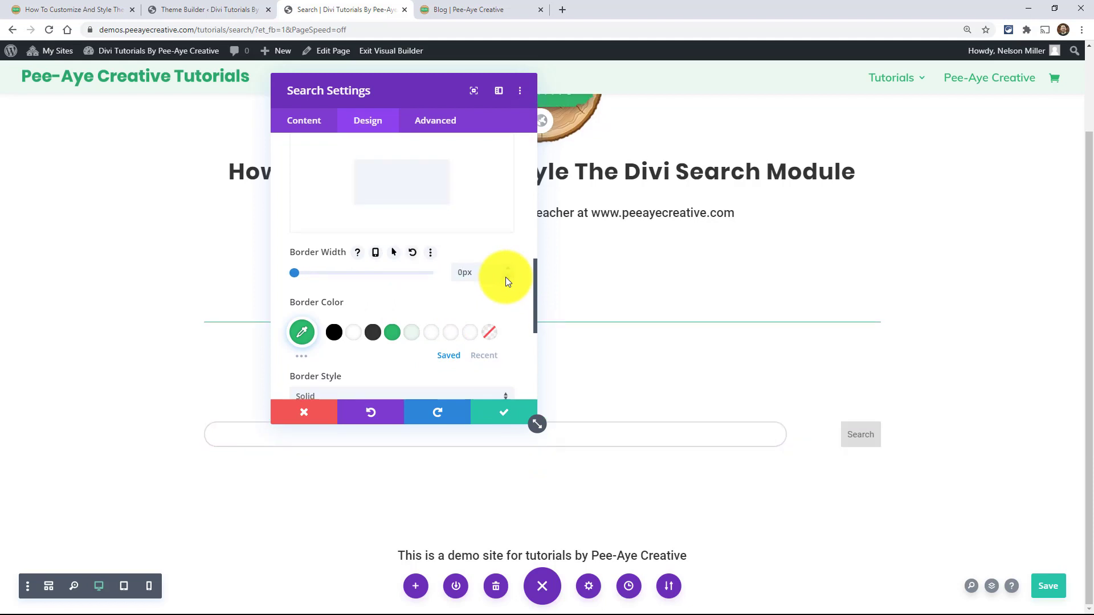
- Reopen the Search module's Advanced Custom CSS section to review the Input Field code
click(435, 122)
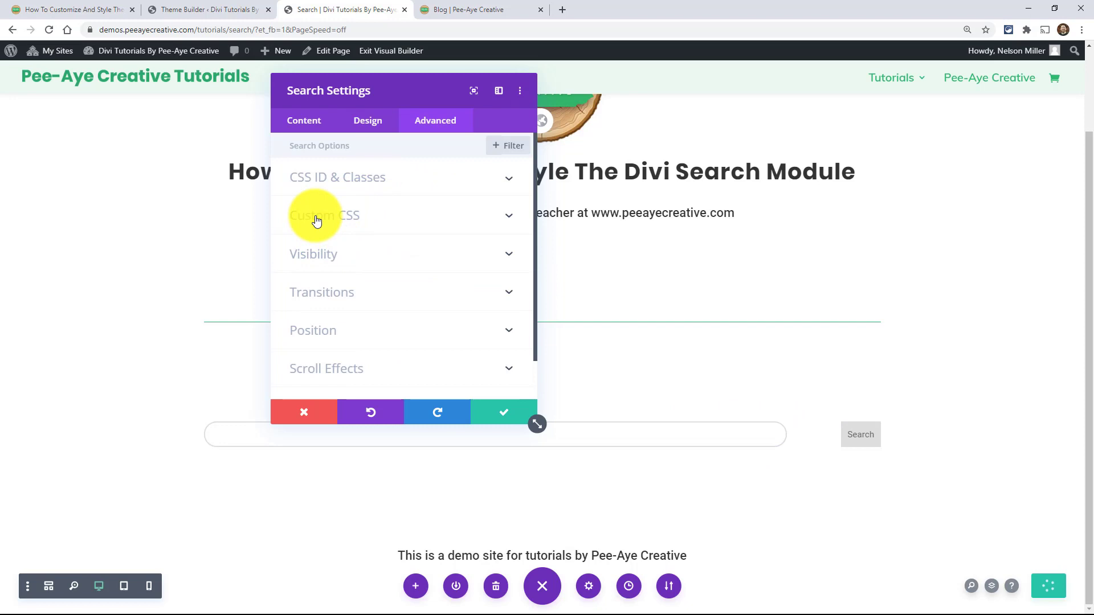
click(317, 221)
scroll(354, 308, down, 5)
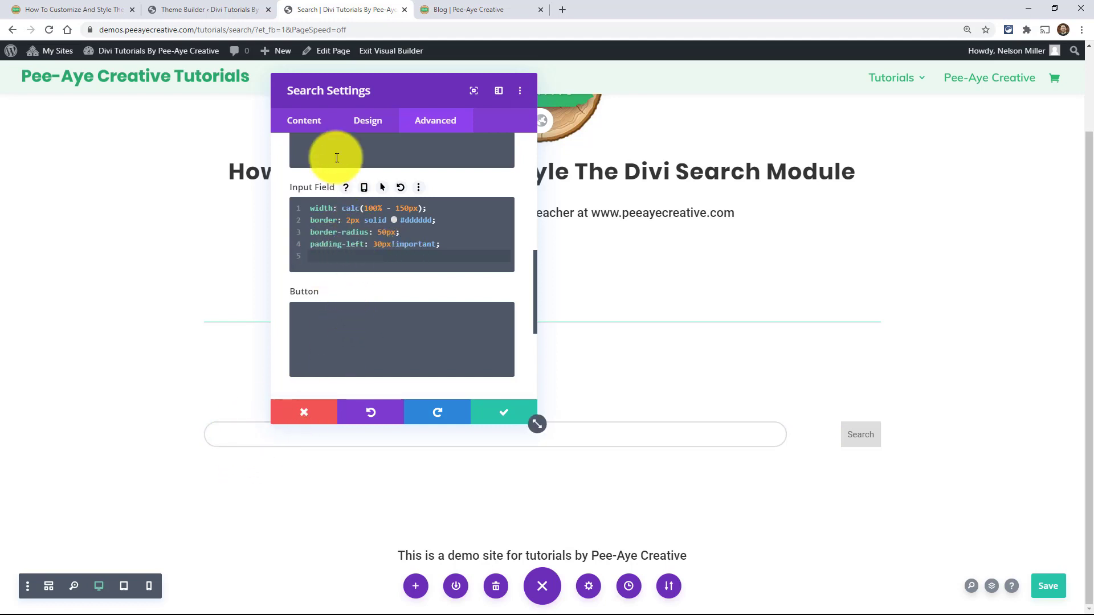
- Set the search input's placeholder to 'Search our site...' under Content > Text
click(305, 125)
click(309, 188)
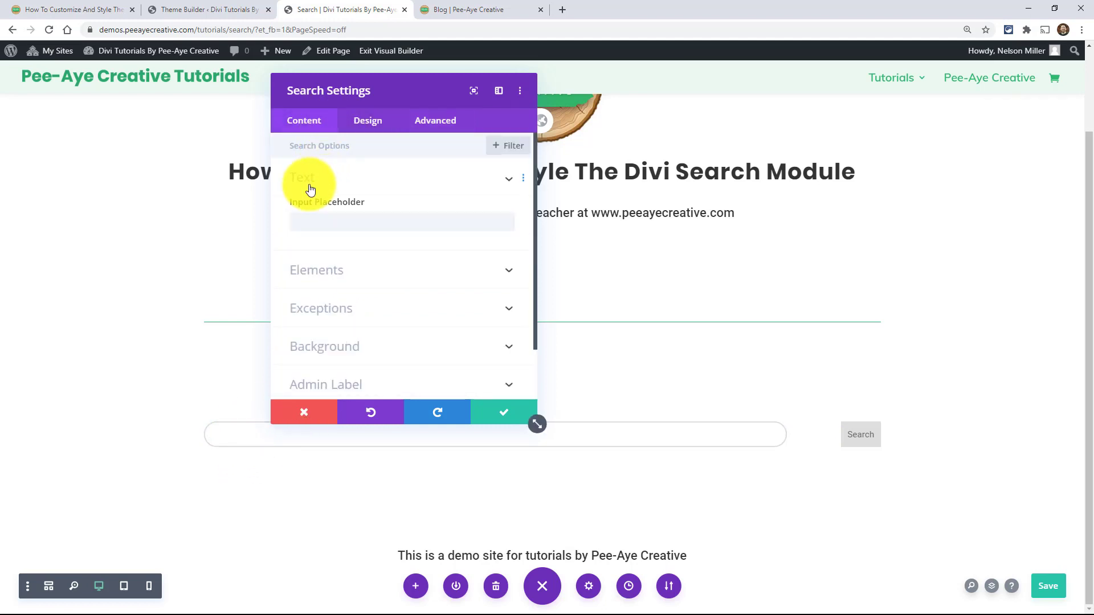
click(313, 224)
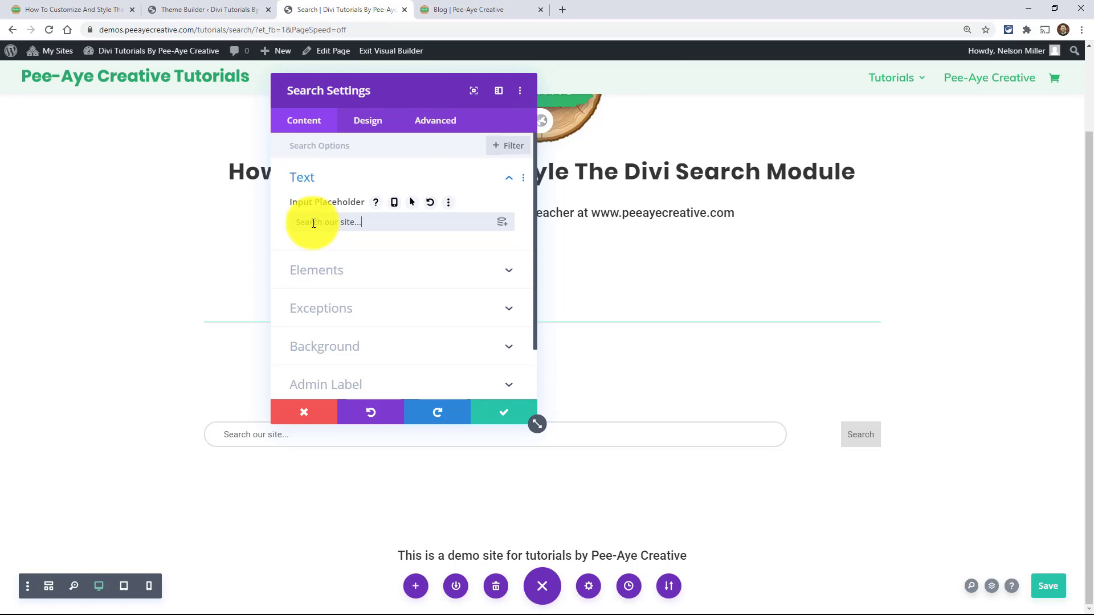
click(211, 435)
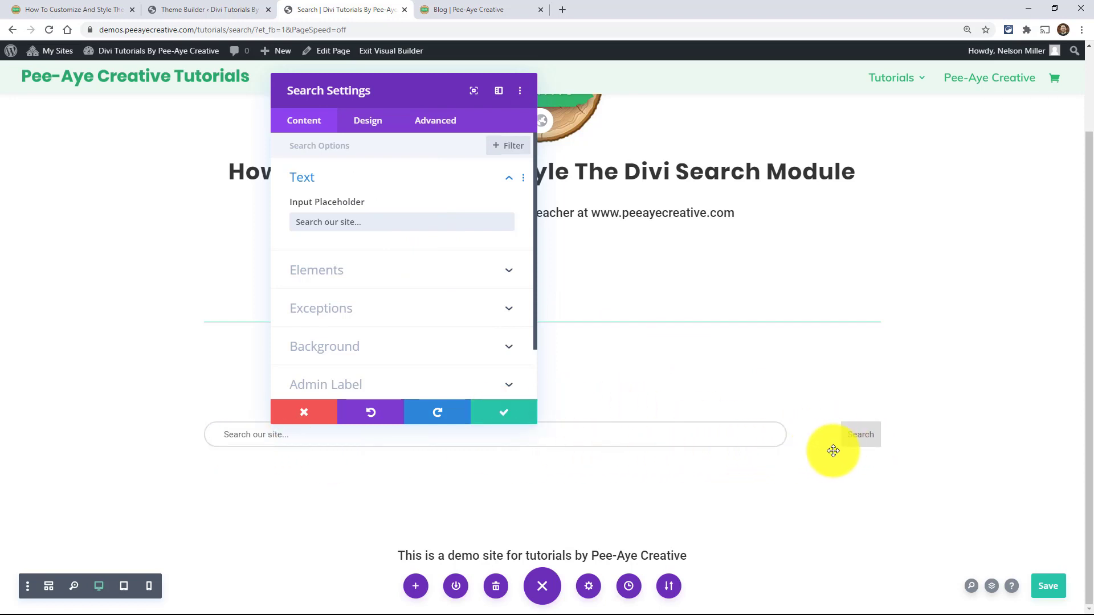
click(431, 126)
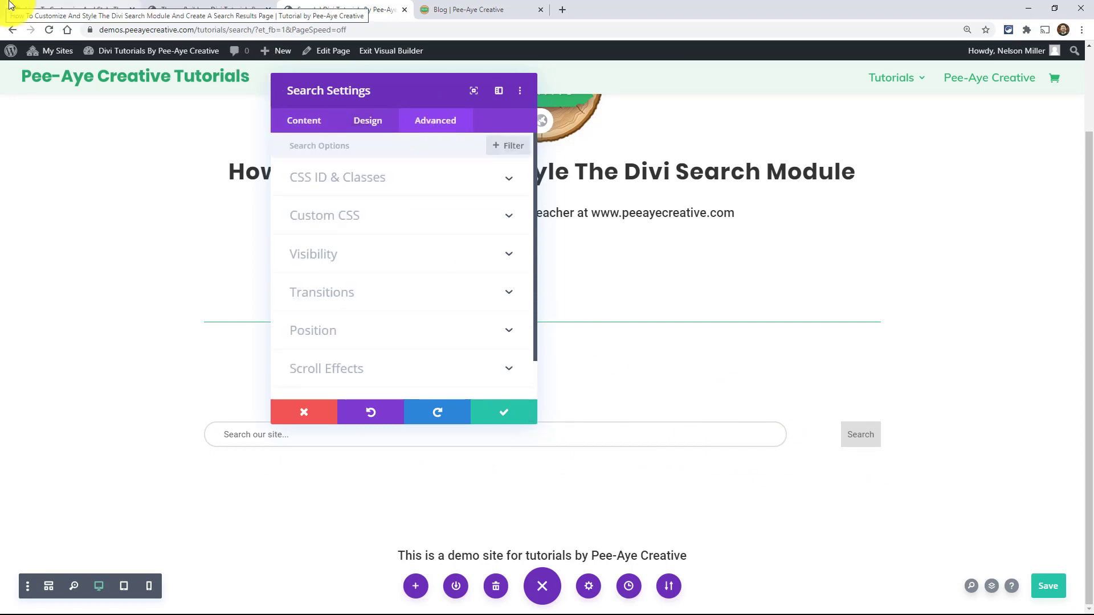
- Select and copy the tutorial's five-line Button CSS snippet, starting with width: 140px
click(64, 6)
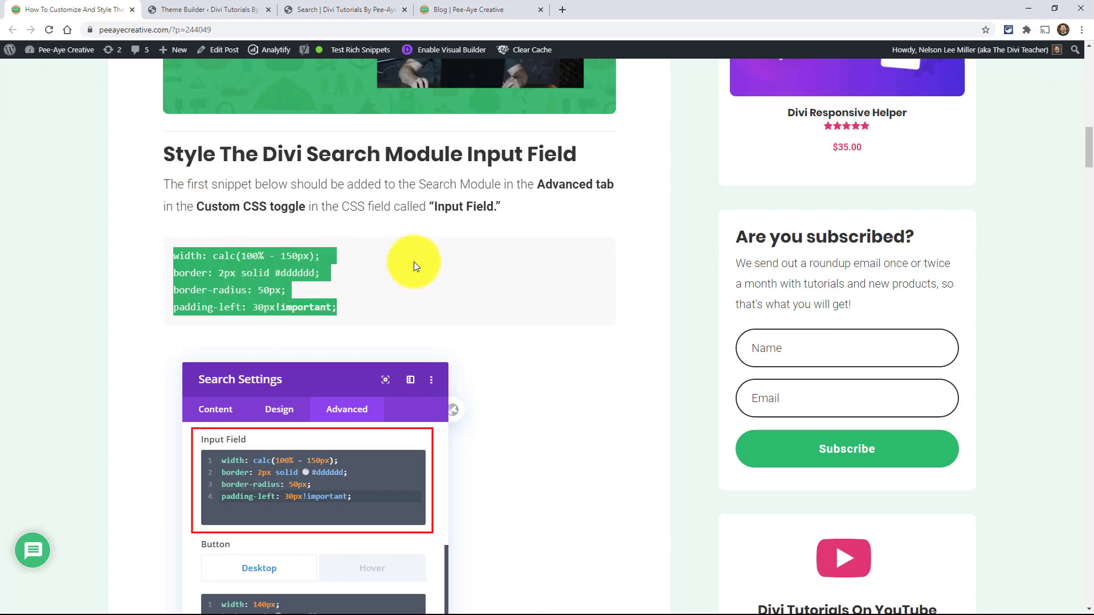
scroll(410, 262, down, 6)
scroll(405, 262, down, 5)
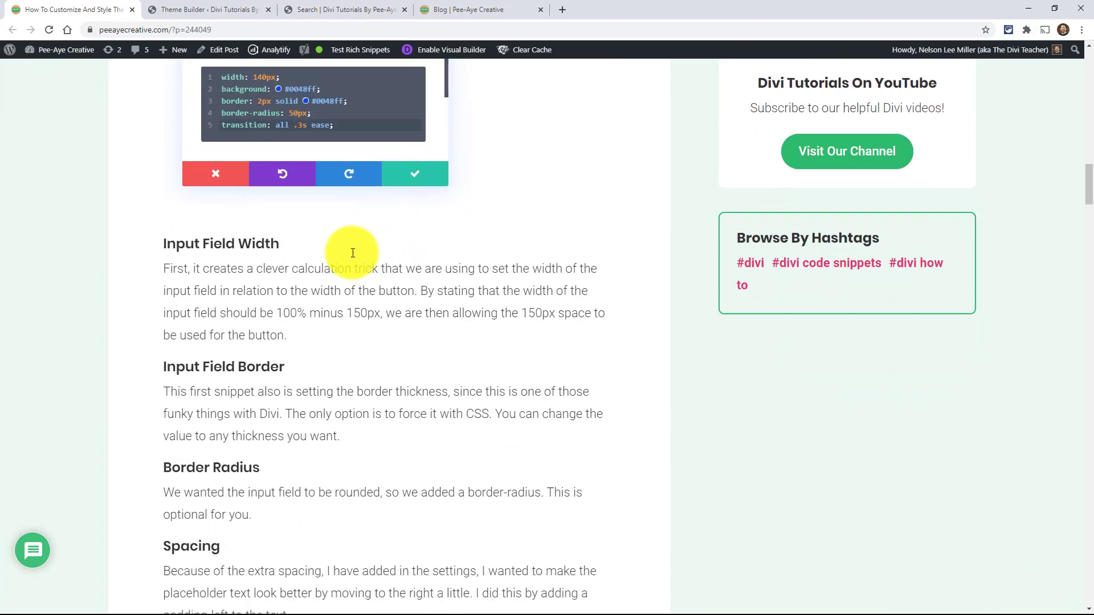
scroll(212, 389, down, 6)
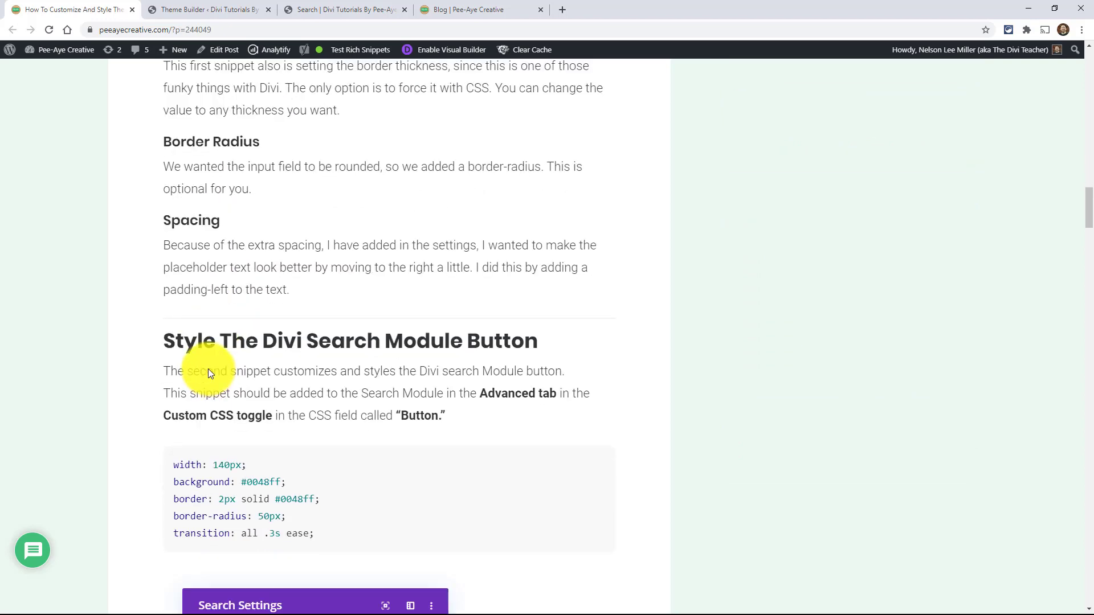
scroll(269, 298, down, 2)
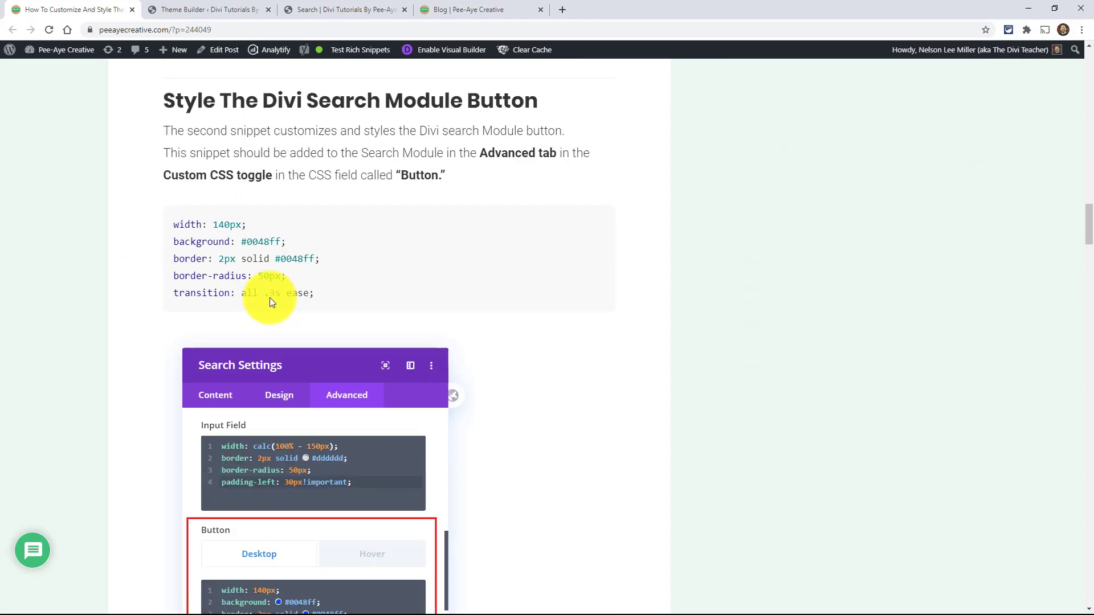
drag(251, 226, 125, 233)
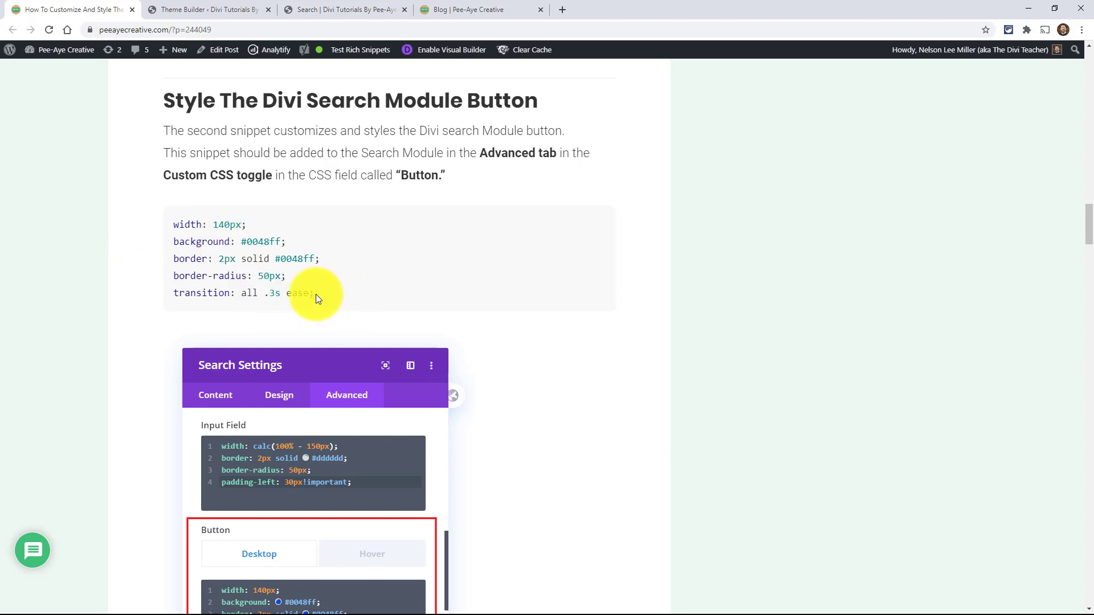
drag(317, 294, 158, 221)
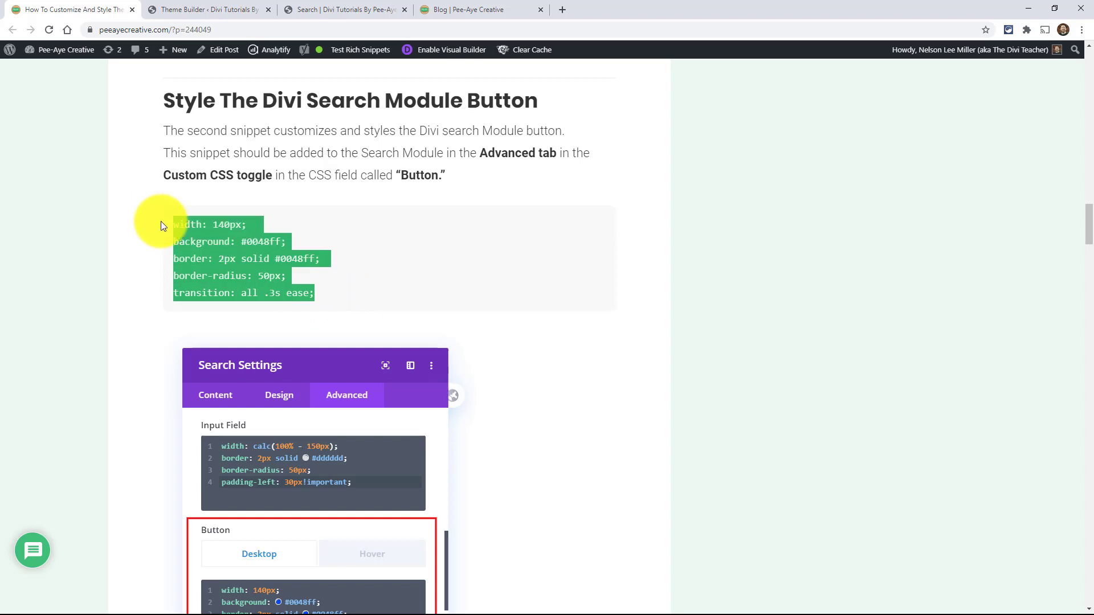
click(300, 12)
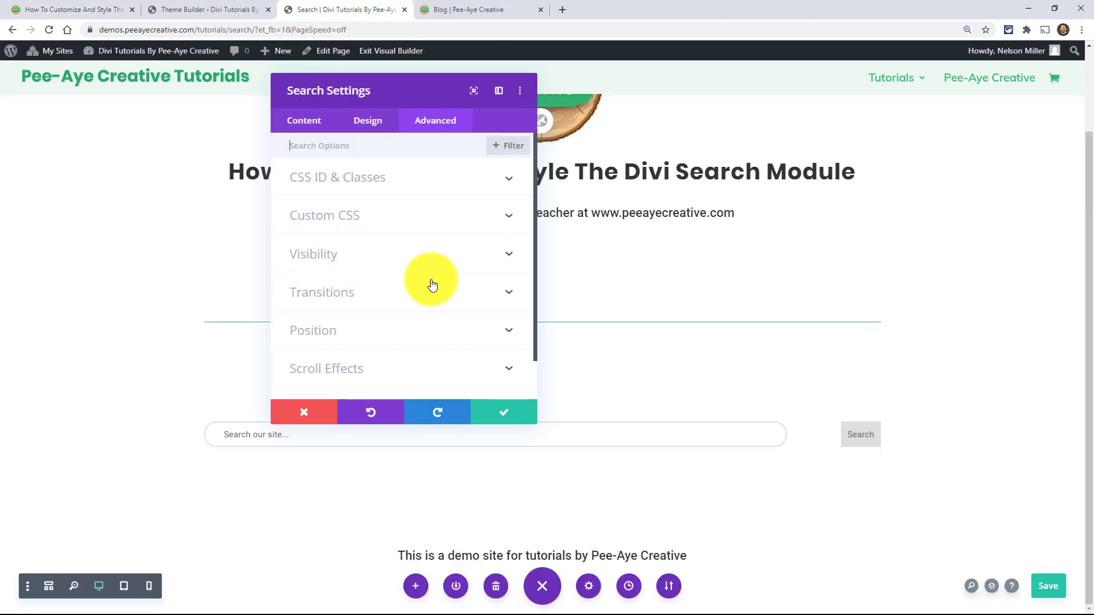
- Paste the five-line CSS into the Button Custom CSS box for a 140px #0048ff rounded button
click(307, 214)
scroll(347, 308, down, 8)
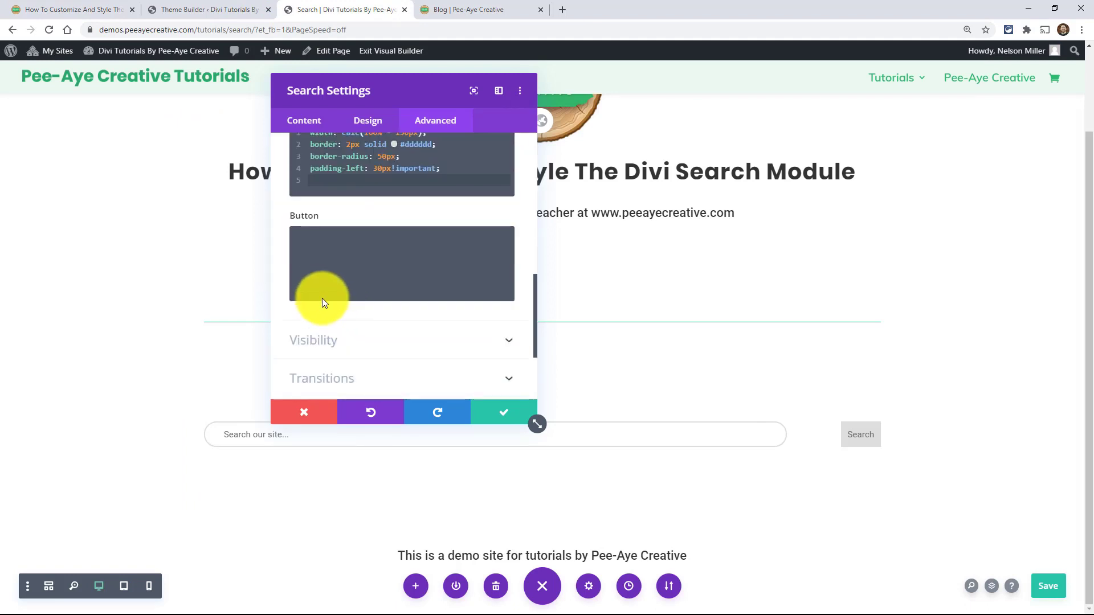
scroll(321, 292, up, 2)
click(336, 320)
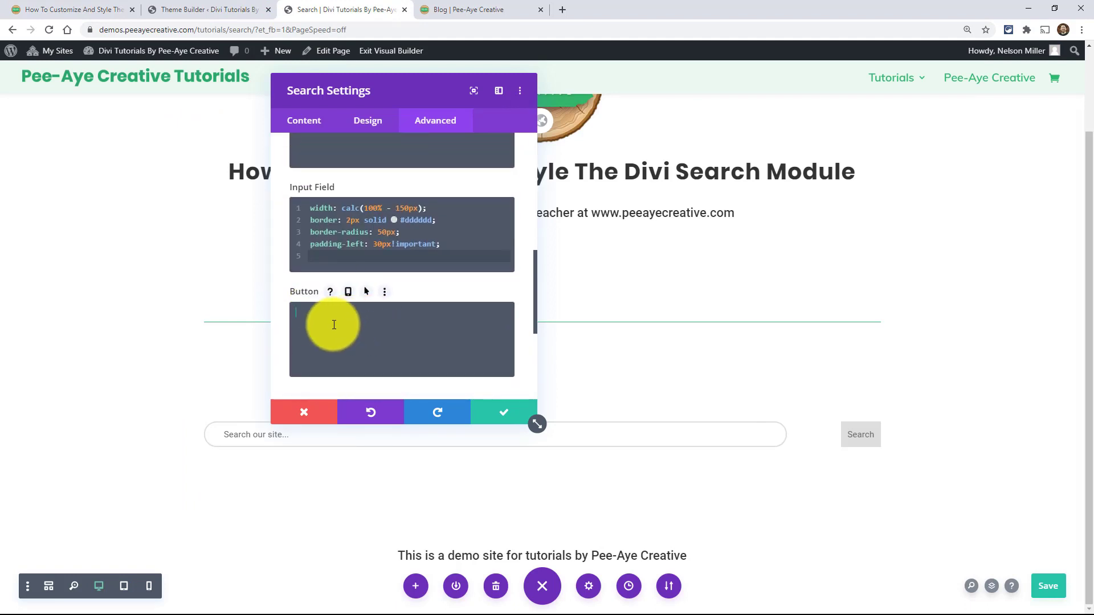
text(width: 140px; background: #0048ff; border: 2px solid #0048ff; border-radius: 50px; transition: all .3s ease;)
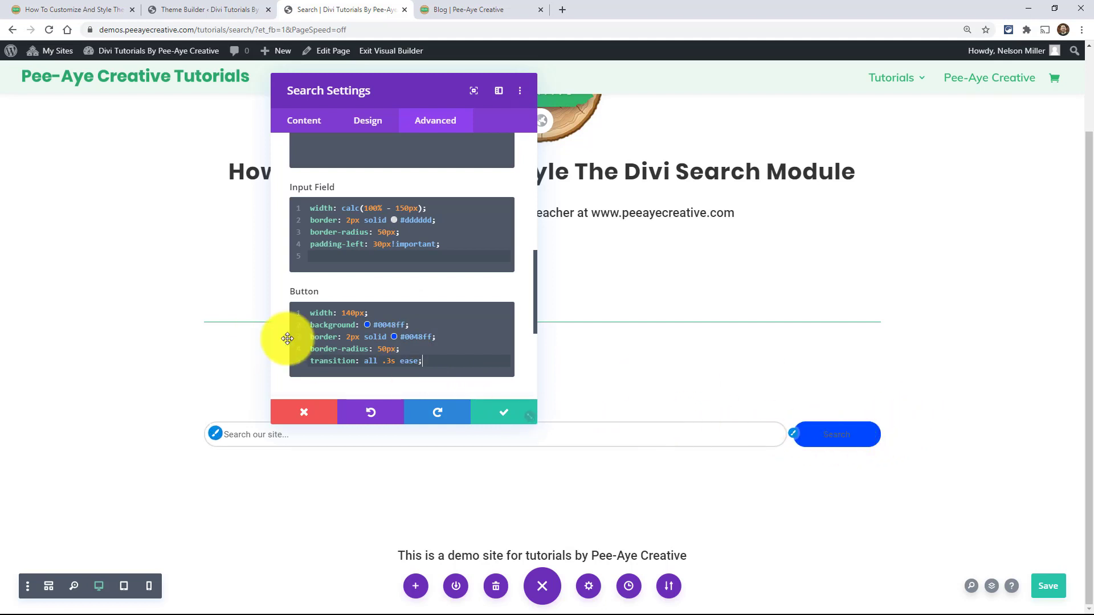
drag(314, 330, 421, 326)
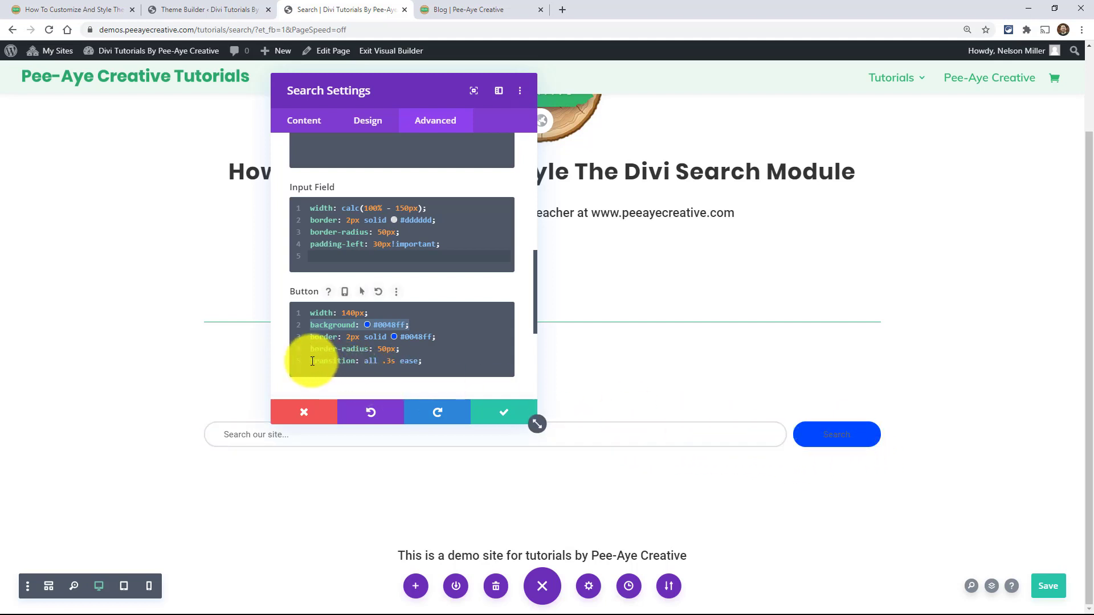
drag(313, 361, 452, 362)
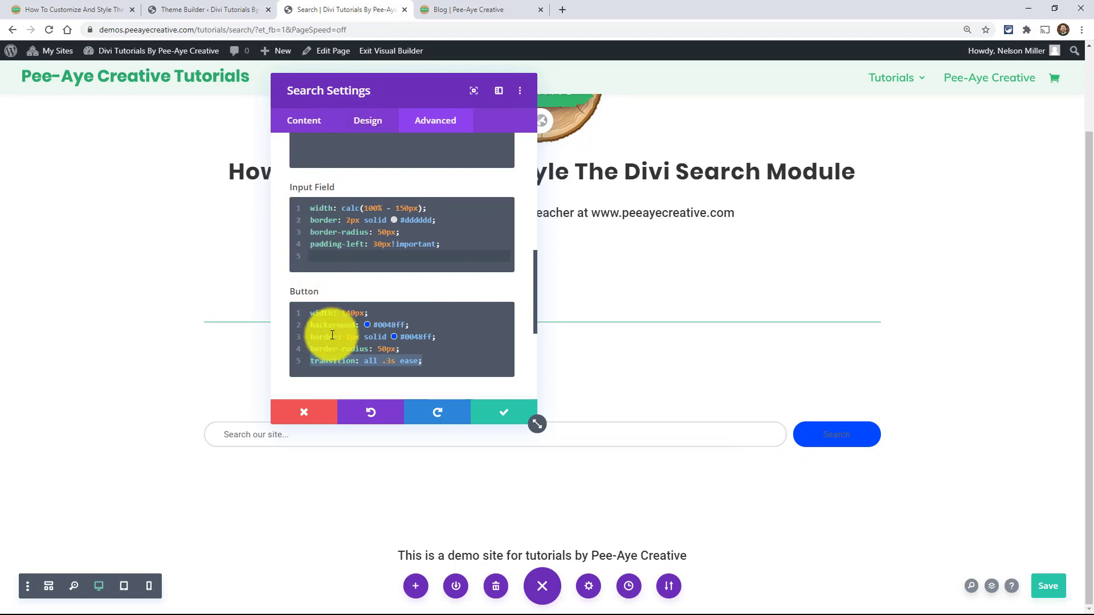
- In the Design tab, expand the Field and Button Text option groups
click(357, 127)
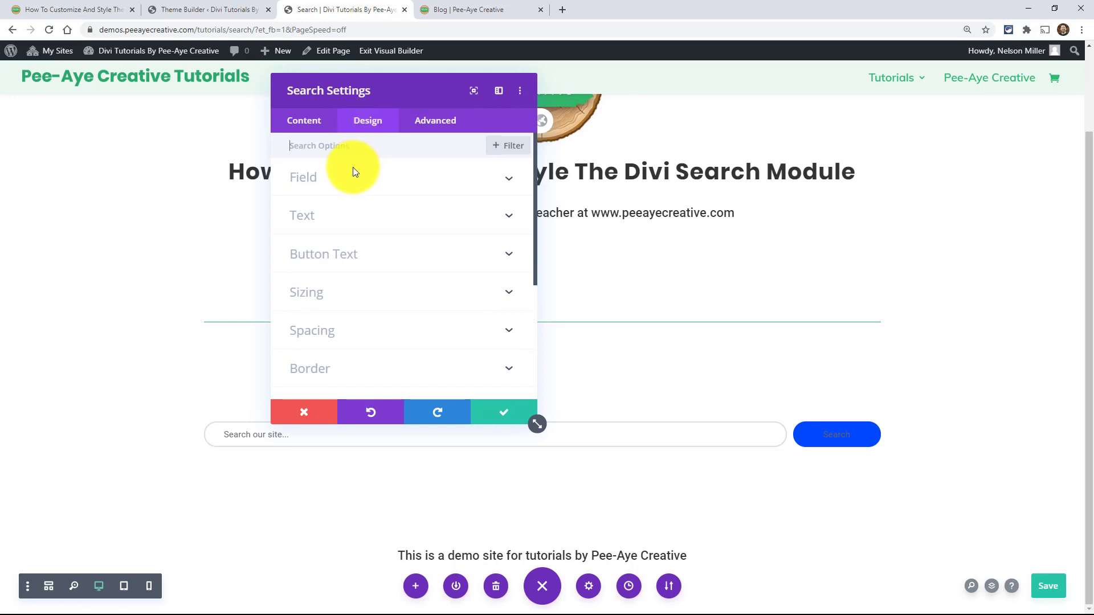
click(318, 187)
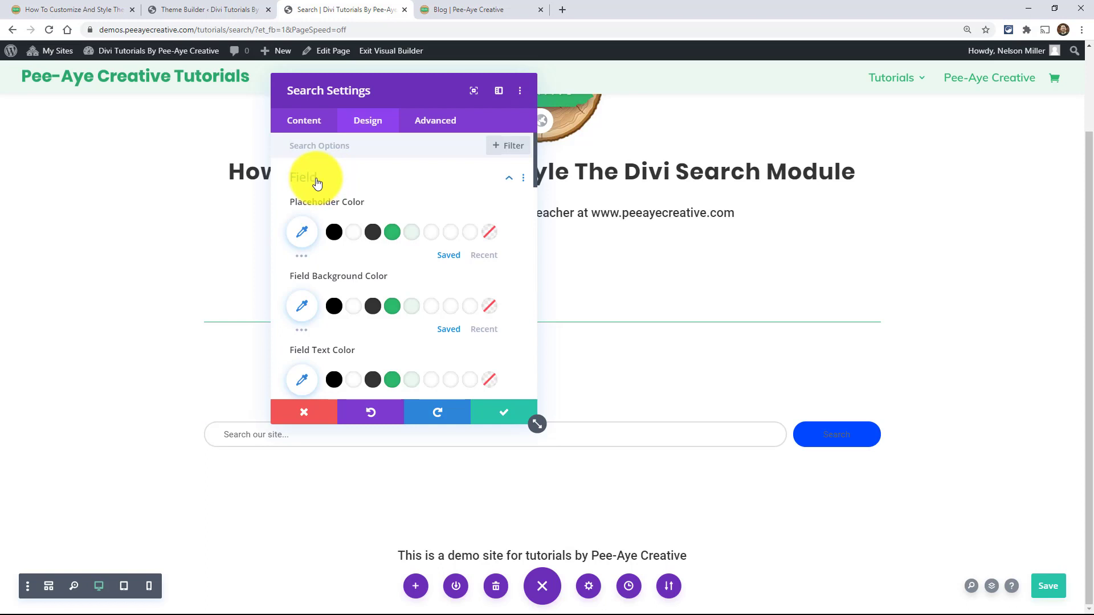
scroll(333, 239, down, 5)
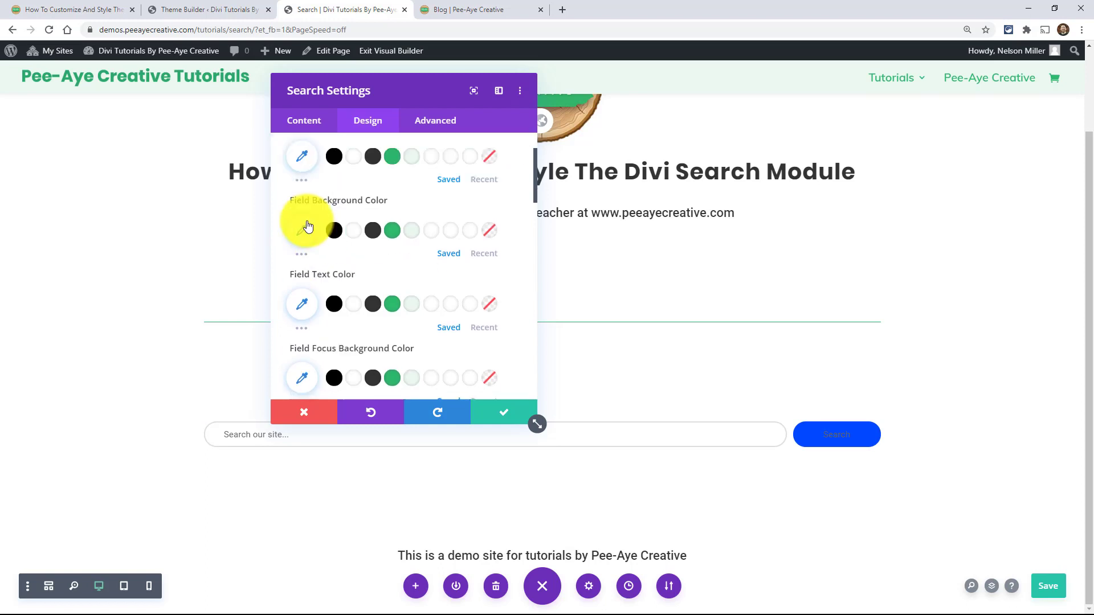
scroll(332, 263, down, 10)
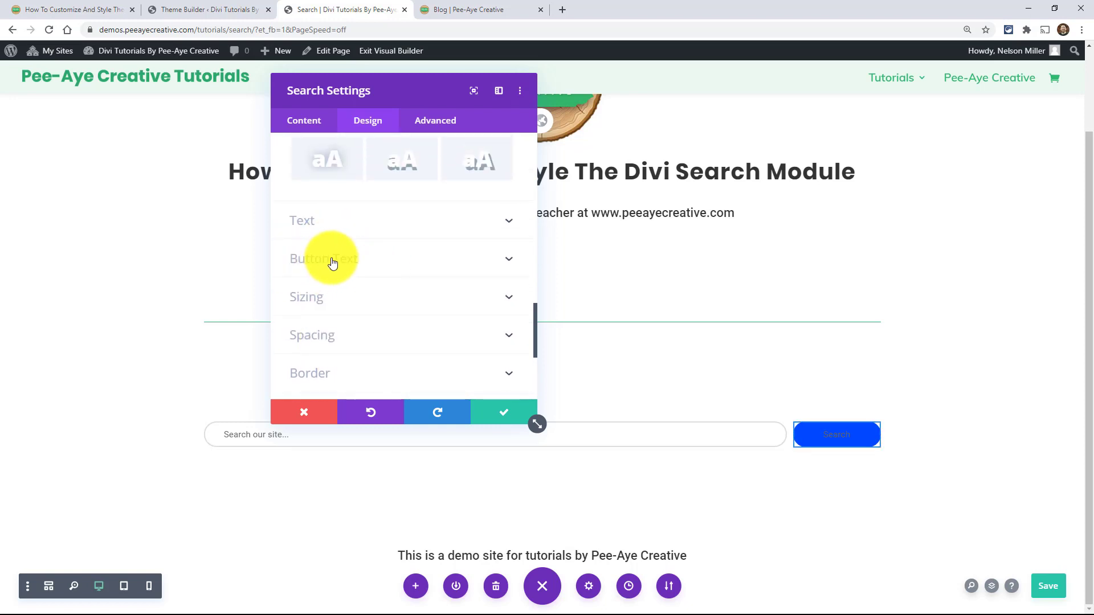
click(333, 260)
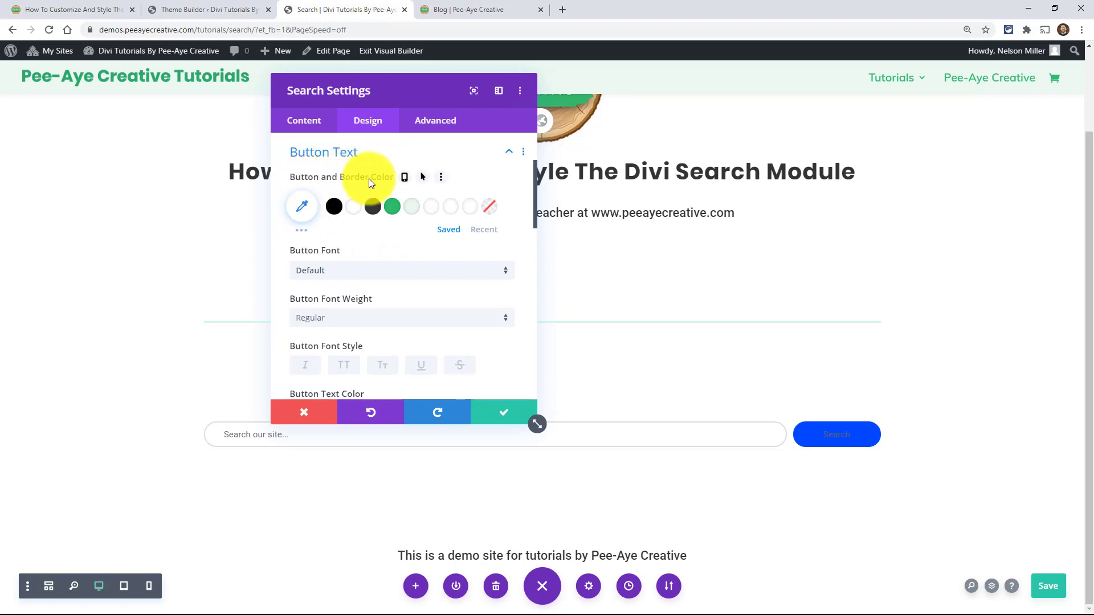
- Try a green button and border colour, then reset it to default
click(392, 210)
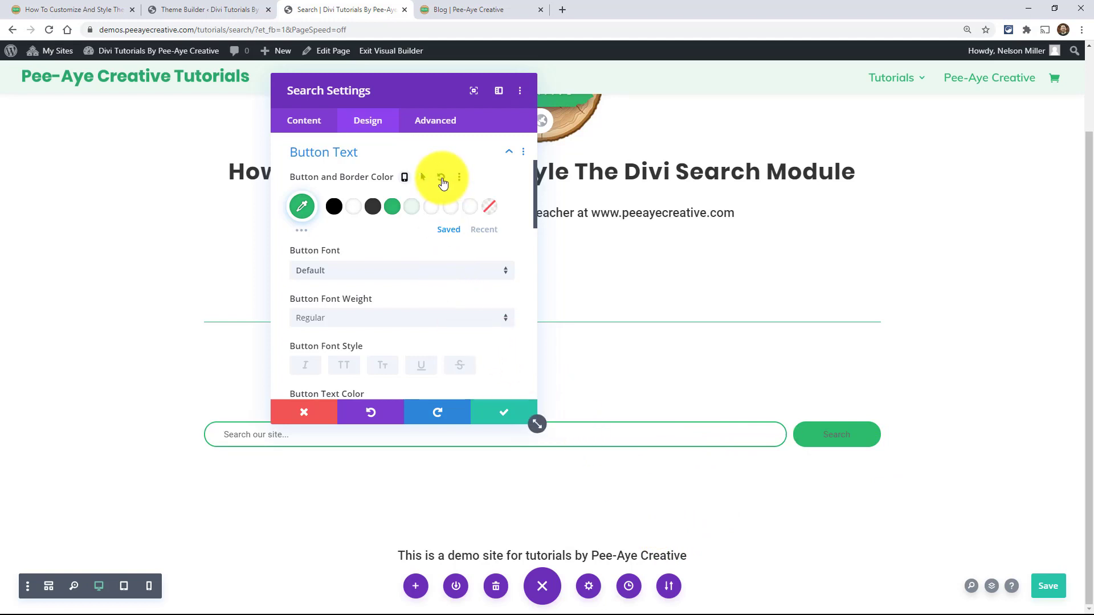
click(442, 180)
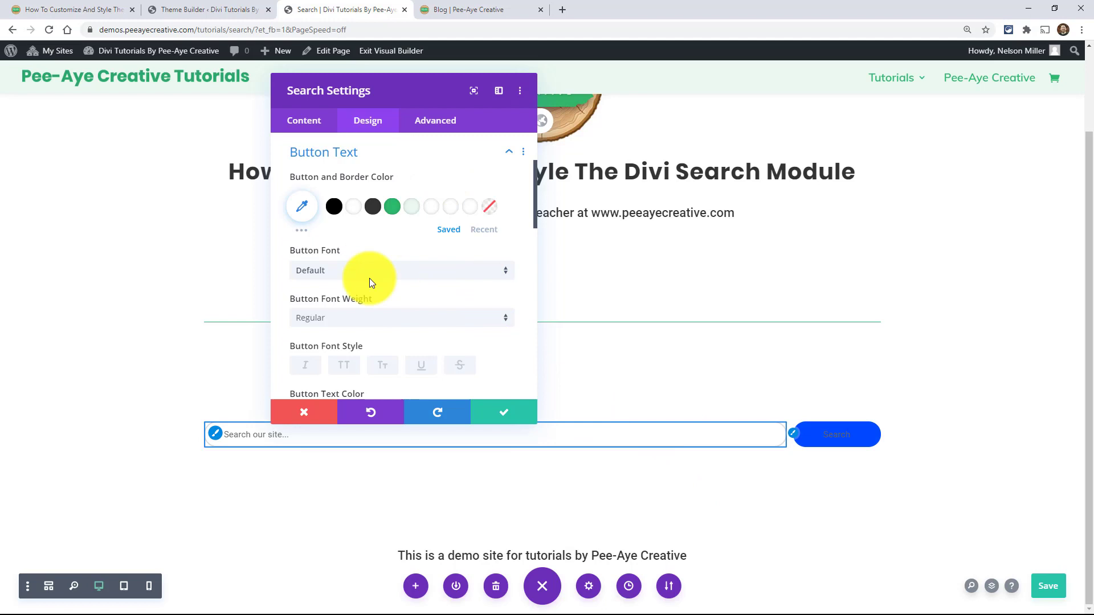
click(392, 206)
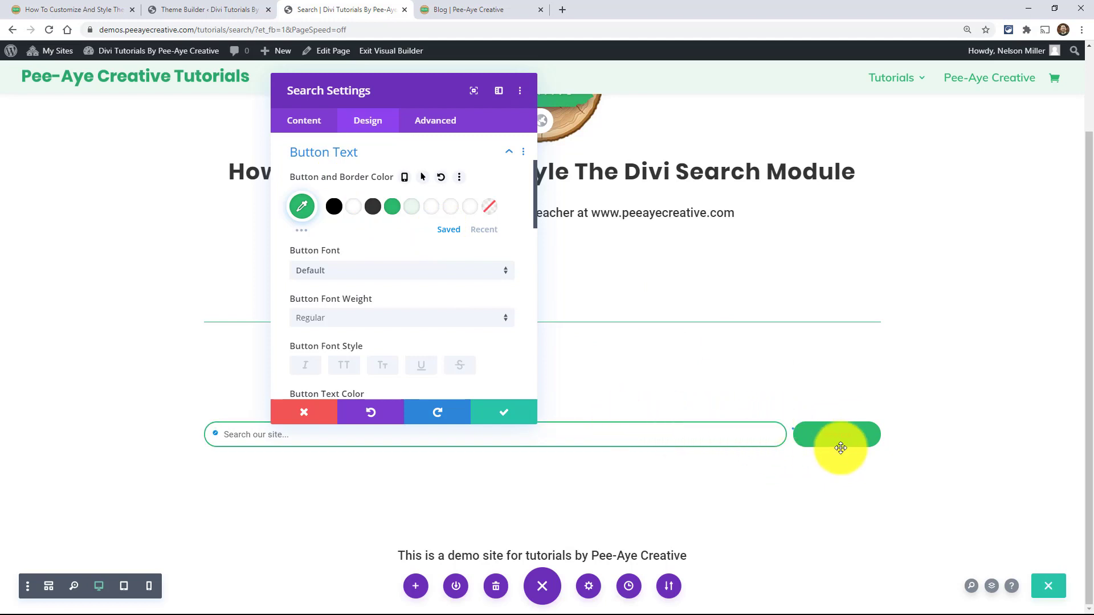
click(442, 180)
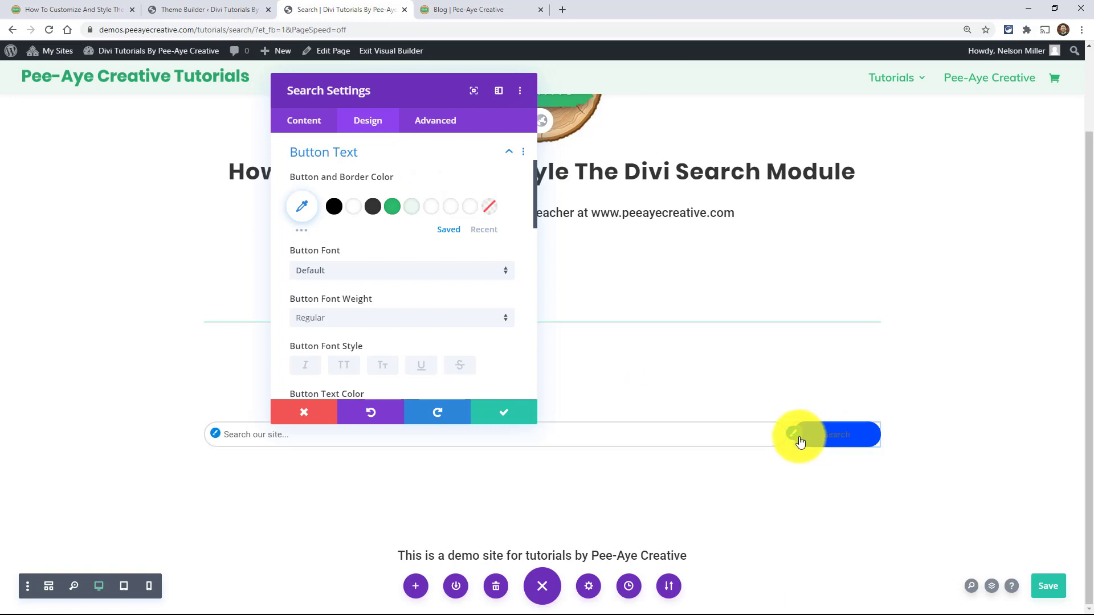
- Set Button Text Size to 20px and Button Text Color to white (#ffffff)
scroll(349, 299, down, 3)
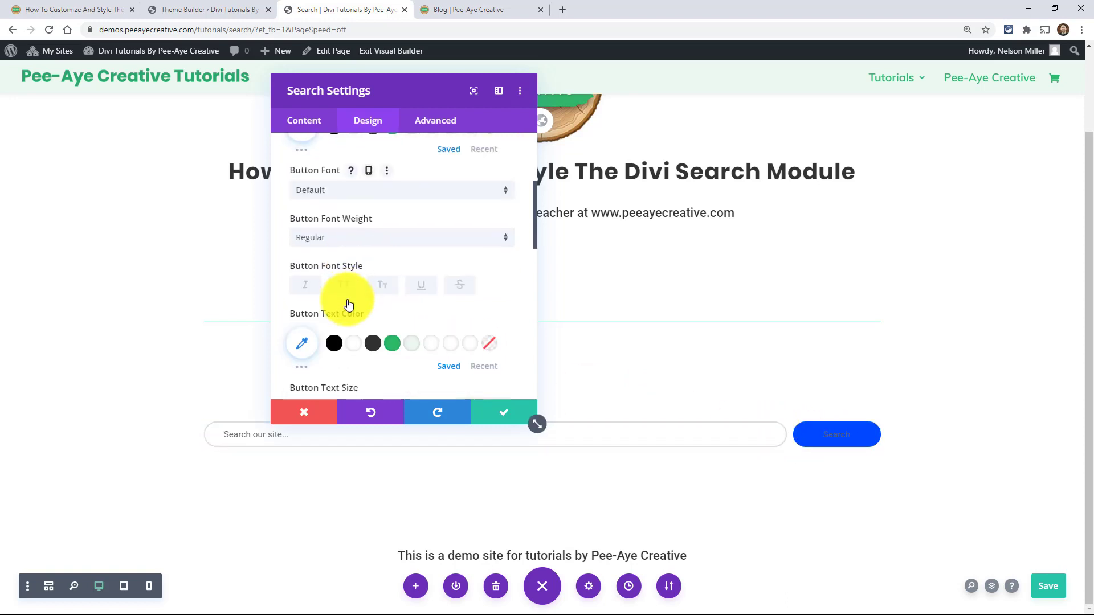
scroll(347, 285, up, 3)
scroll(347, 285, down, 4)
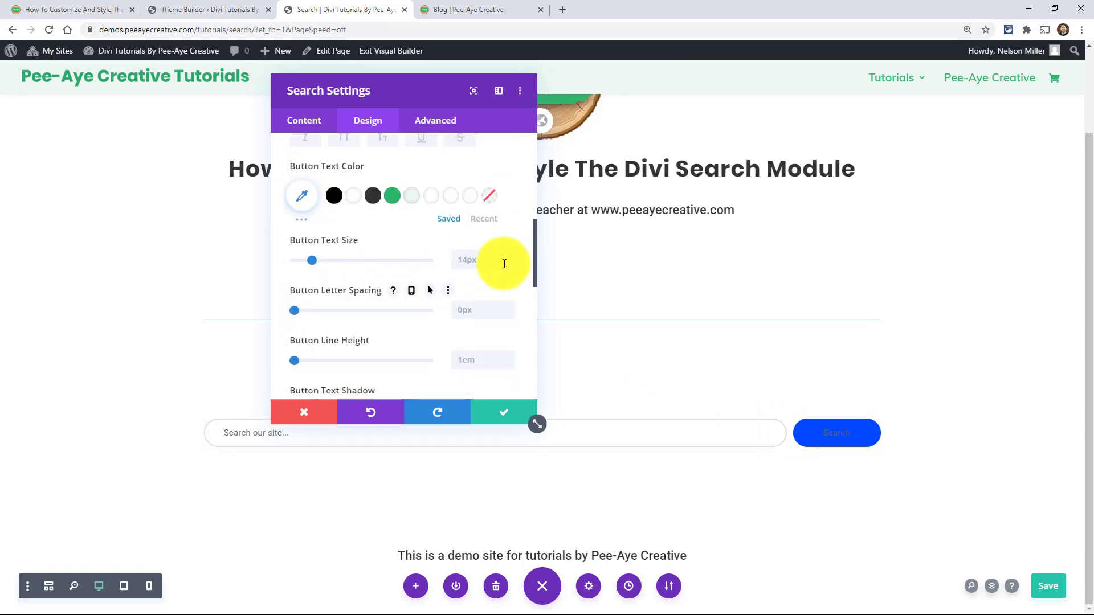
click(508, 260)
text(17)
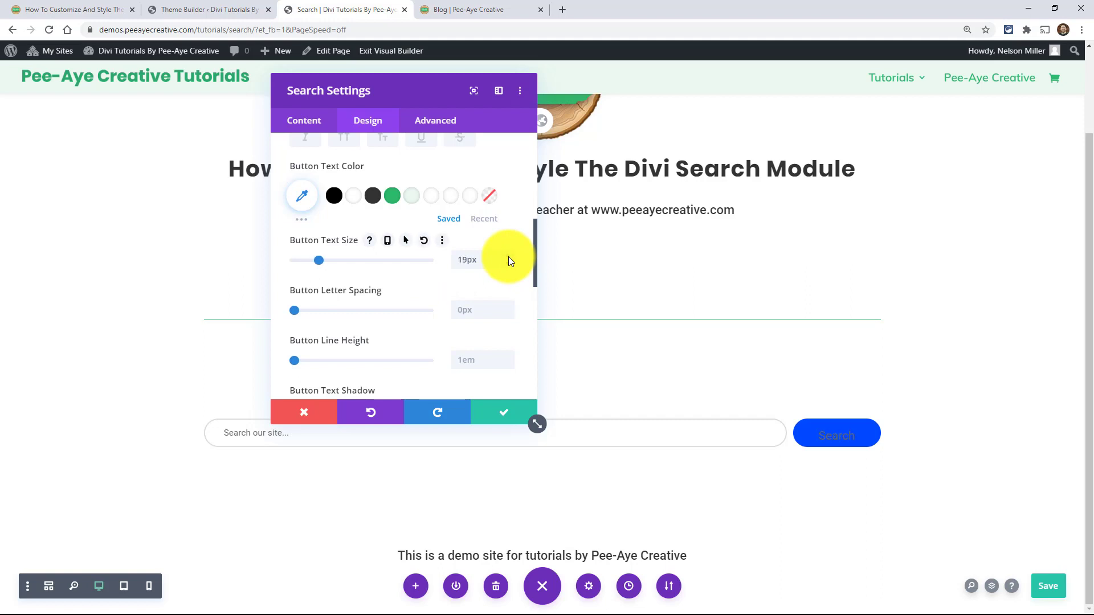
key(Up)
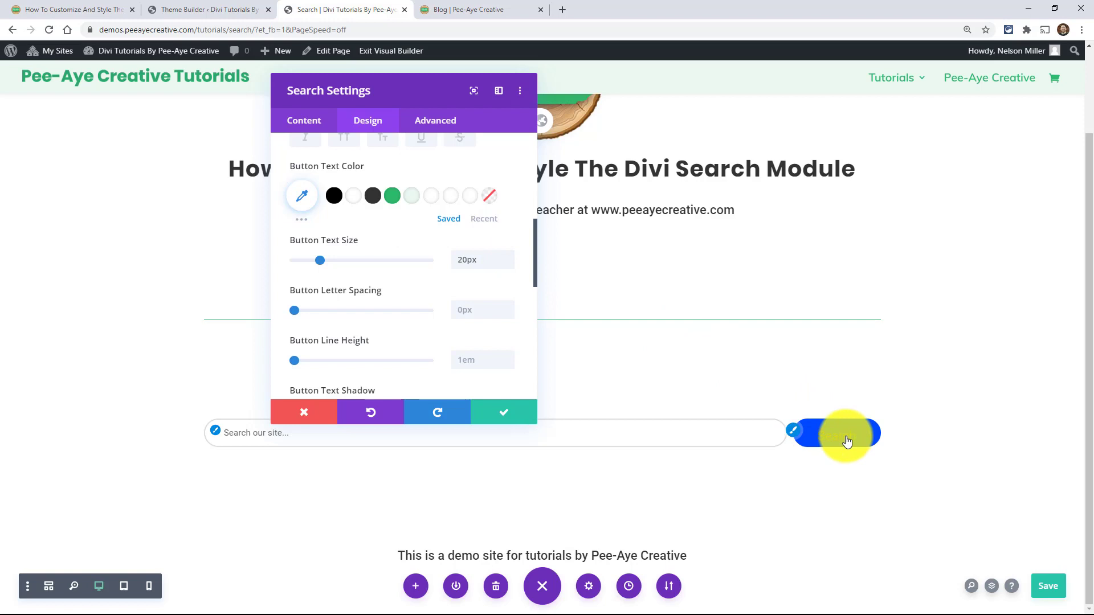
click(355, 199)
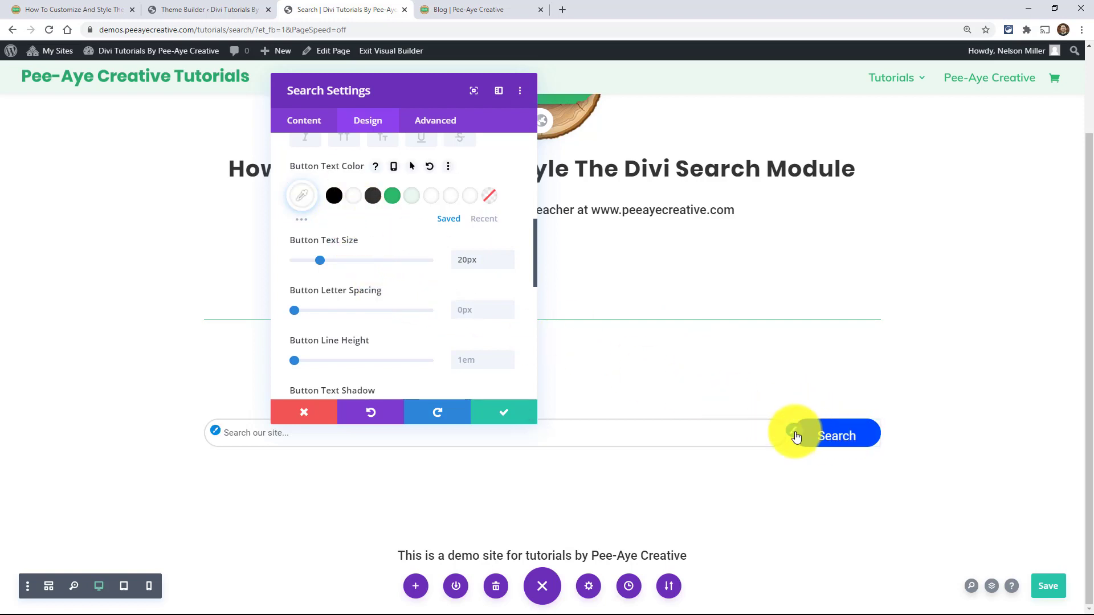
scroll(403, 282, up, 2)
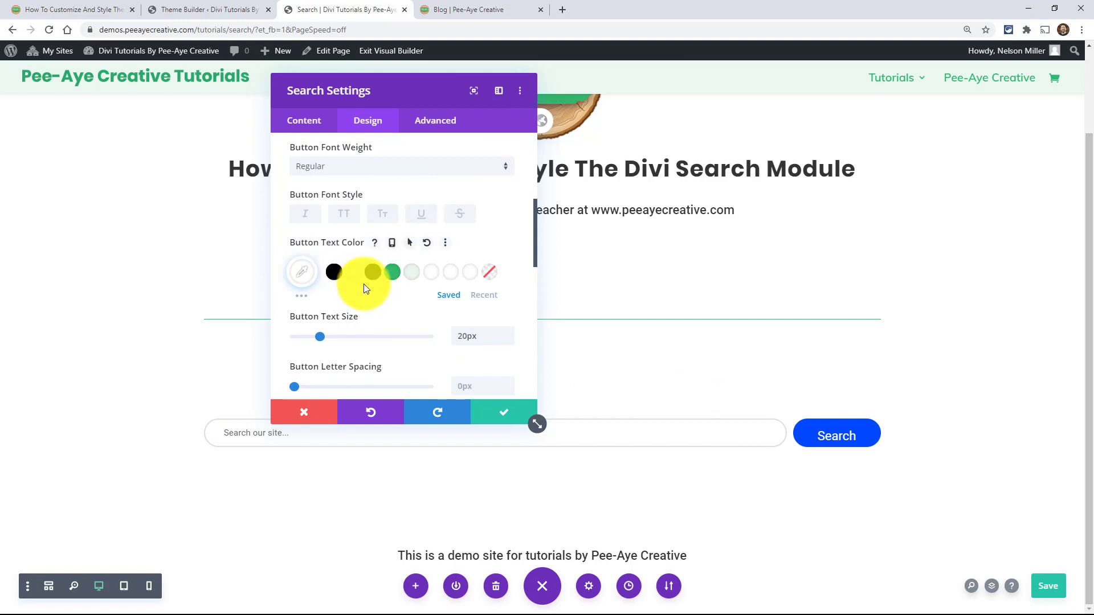
scroll(364, 284, up, 4)
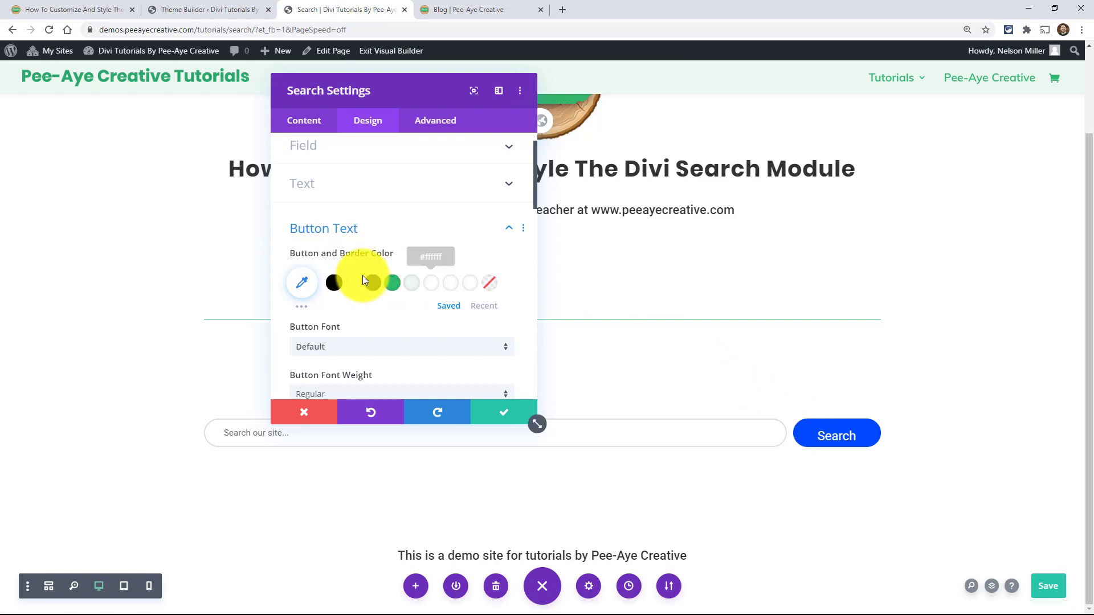
scroll(353, 268, up, 1)
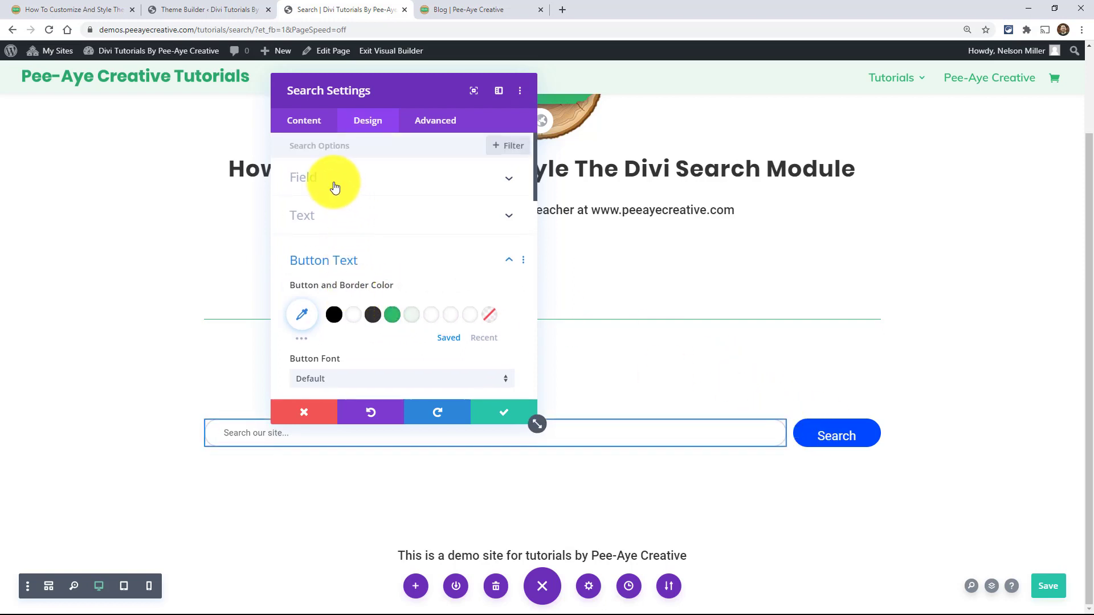
- Raise the Field Text Size to 20px so the 'Search our site...' placeholder matches the button label
click(335, 188)
scroll(407, 291, down, 4)
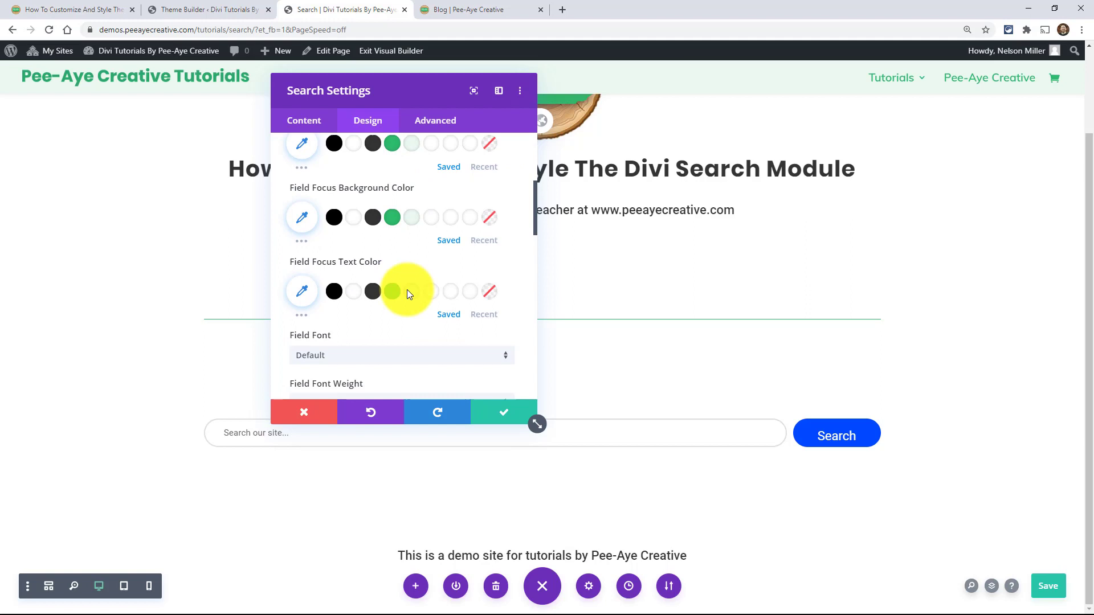
scroll(407, 290, down, 4)
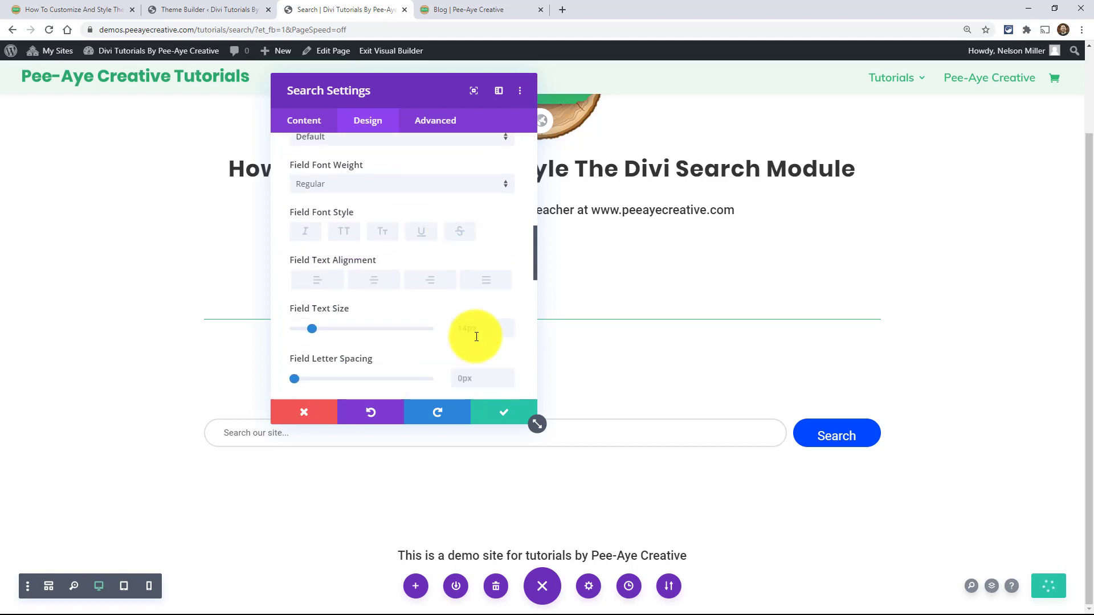
click(508, 322)
key(Up)
key(Up)
key(Up)
key(Up)
key(Up)
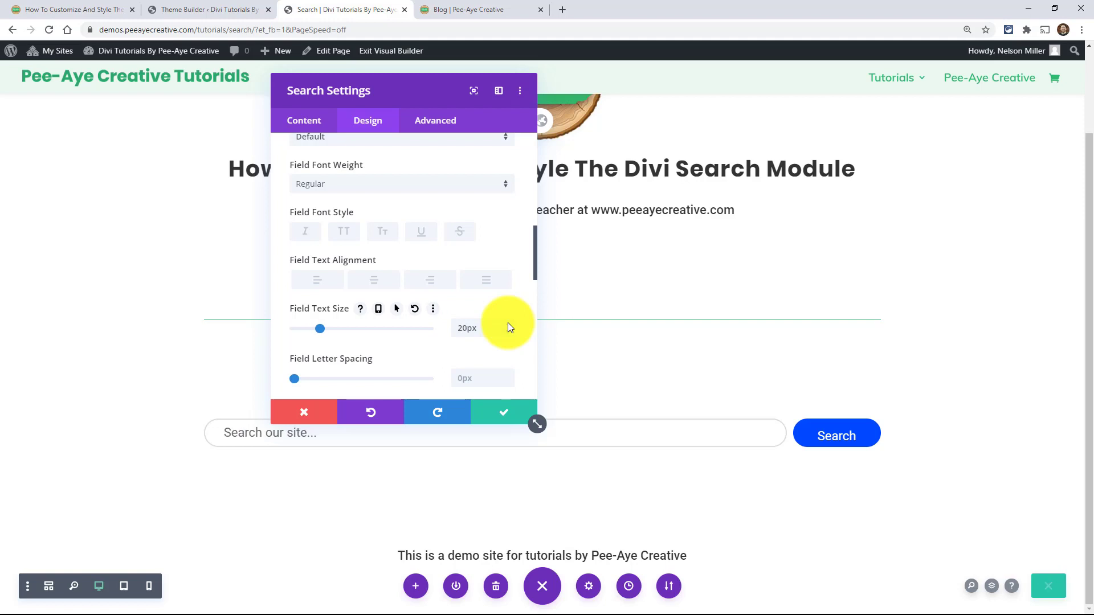
scroll(393, 215, up, 5)
scroll(340, 181, up, 2)
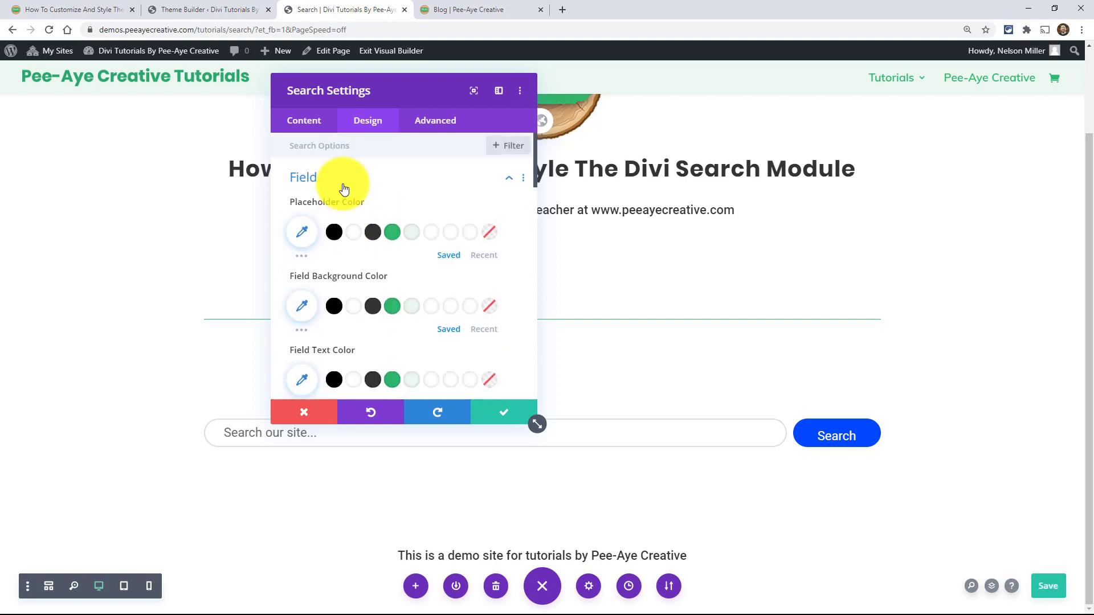
click(342, 178)
click(331, 256)
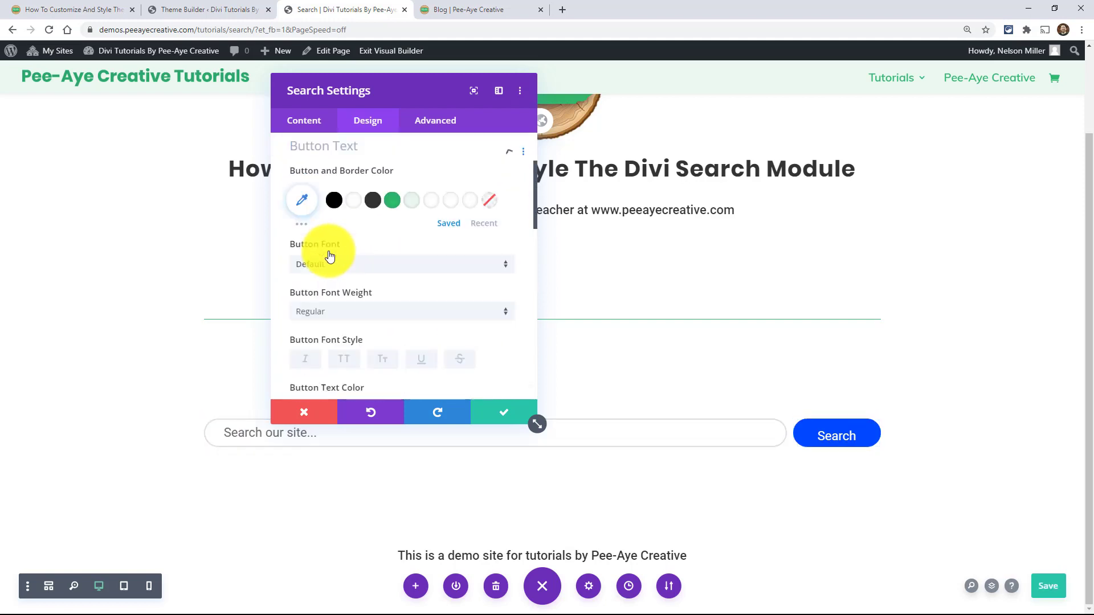
scroll(378, 288, down, 5)
- Raise the Button Line Height from 1.1em to 1.5em
click(469, 293)
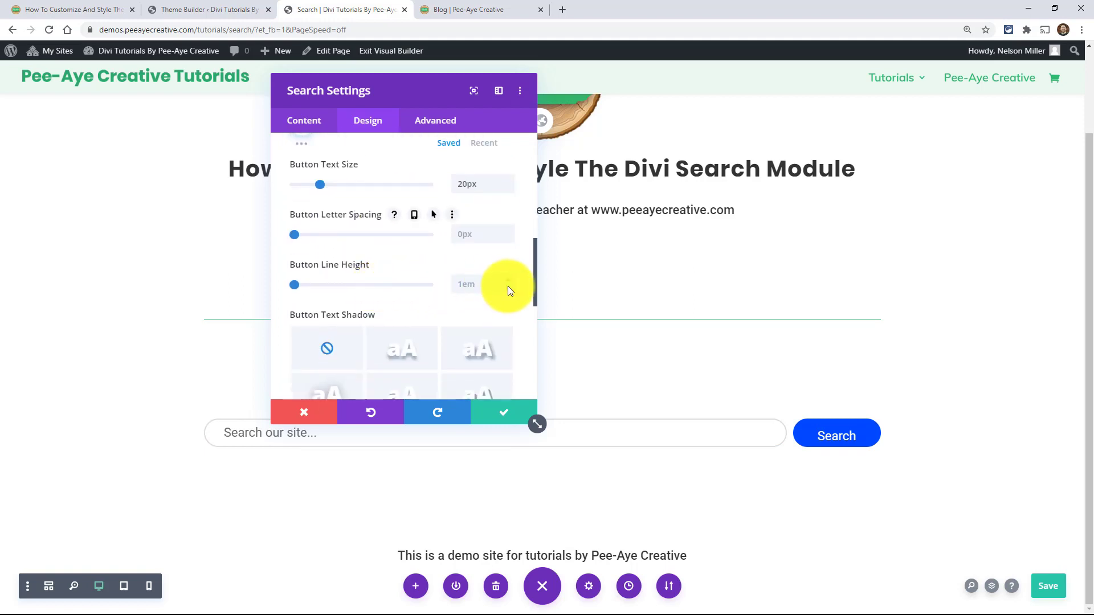
text(1.1em)
key(Up)
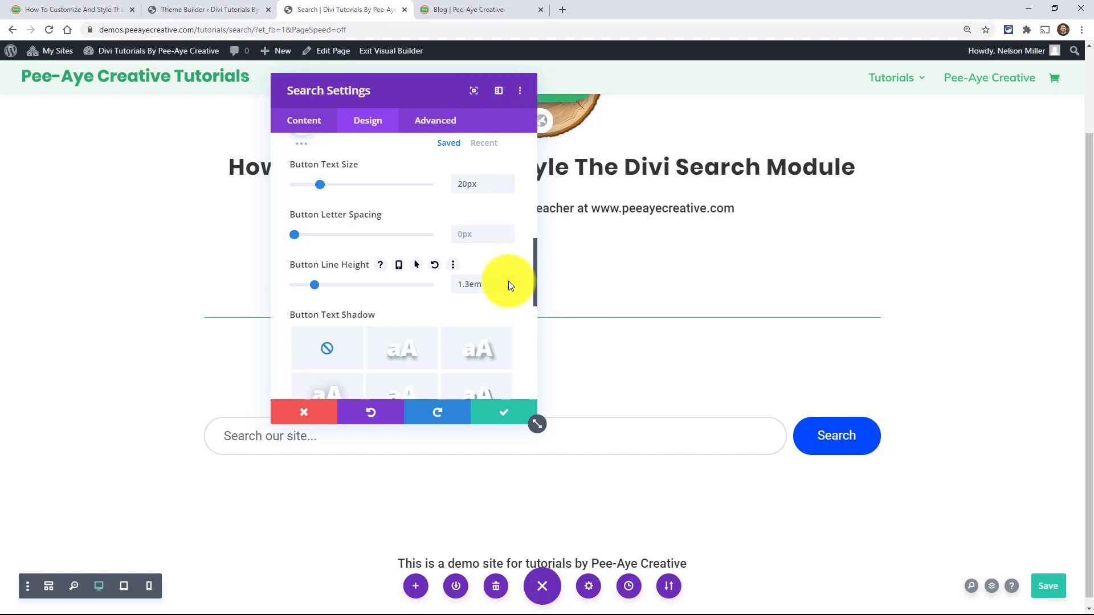
key(Up)
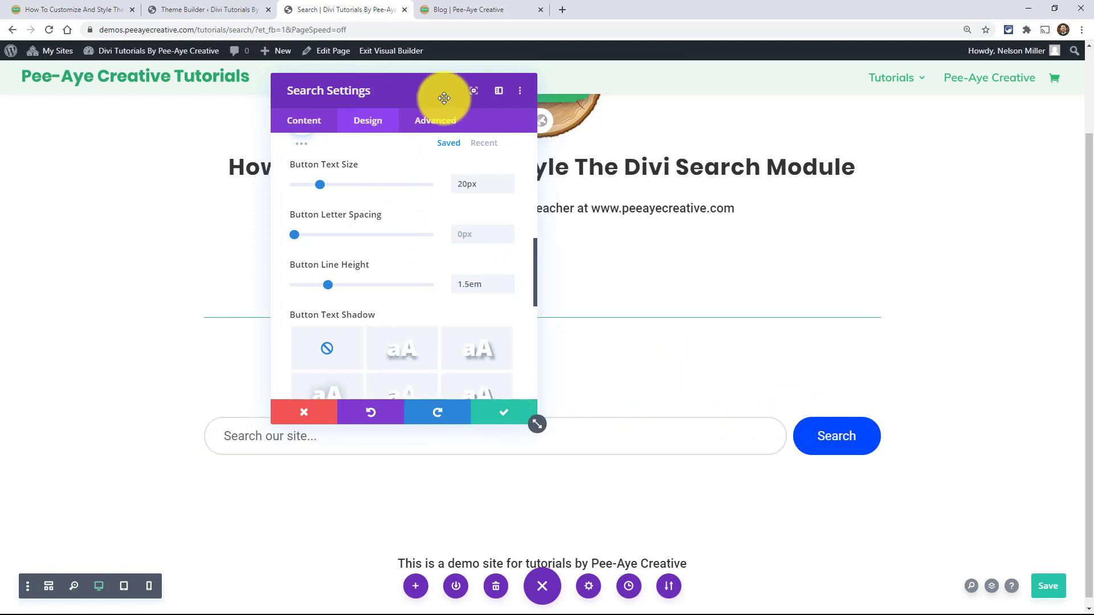
drag(447, 90, 516, 97)
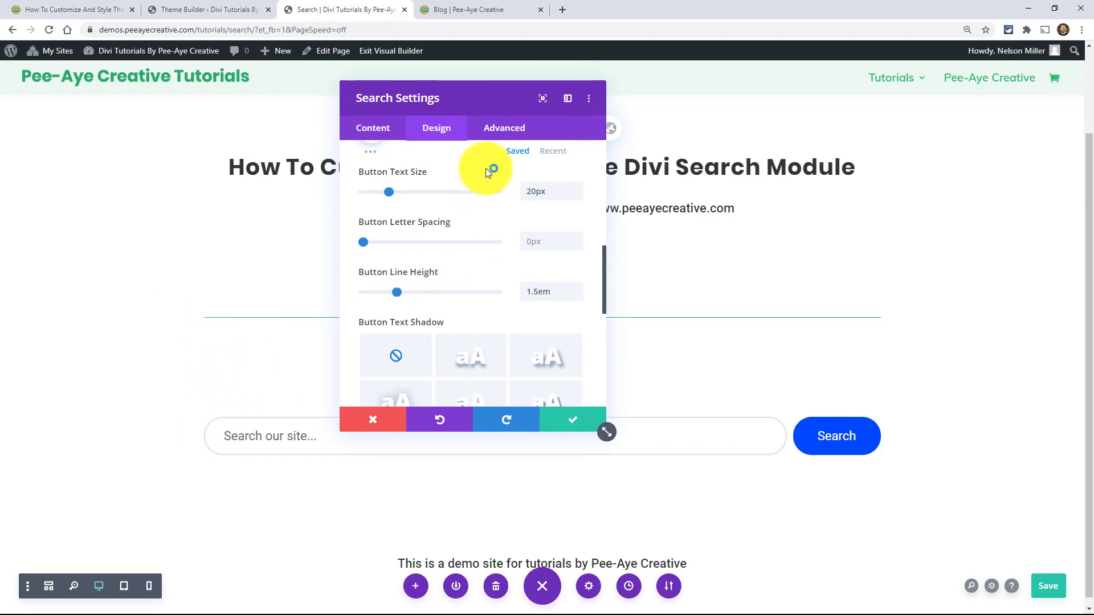
- Open Advanced > Custom CSS and review the Input Field's padding-left: 30px!important rule
click(502, 128)
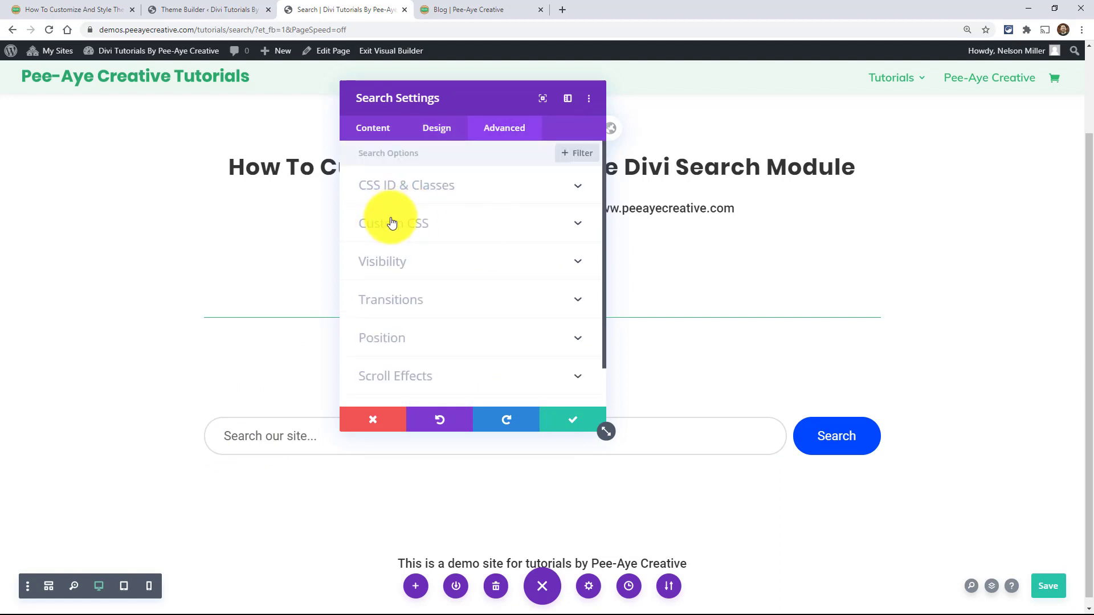
click(392, 223)
scroll(416, 274, down, 6)
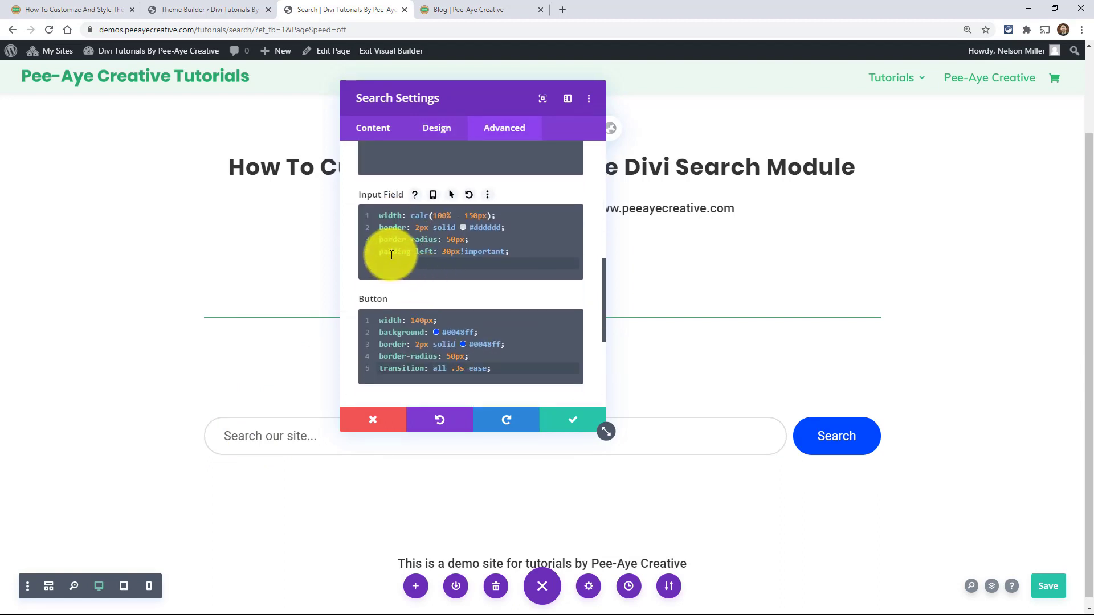
click(487, 251)
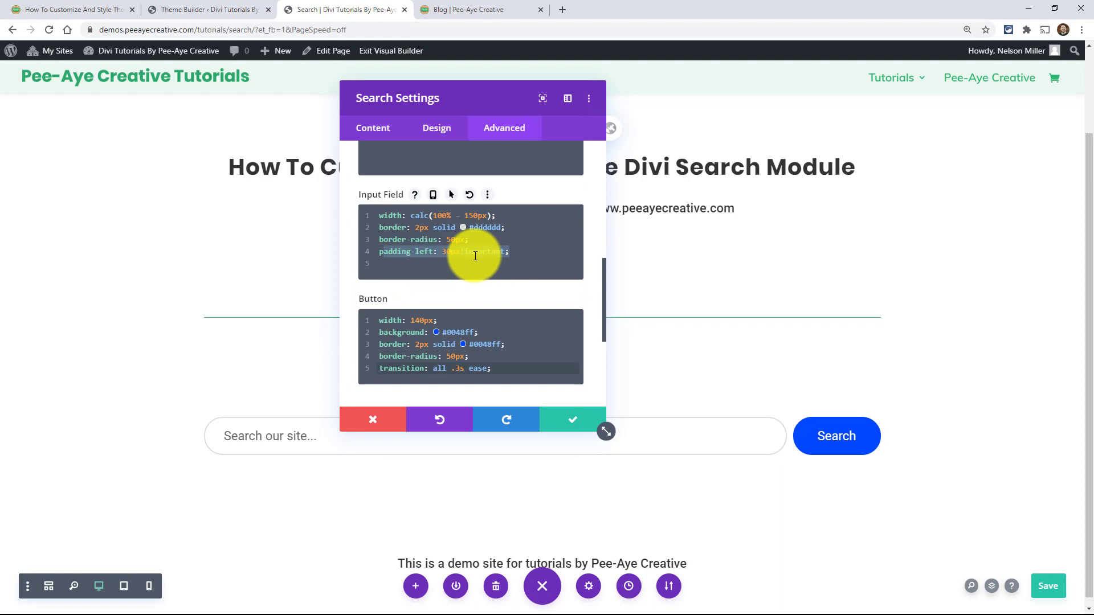
click(446, 251)
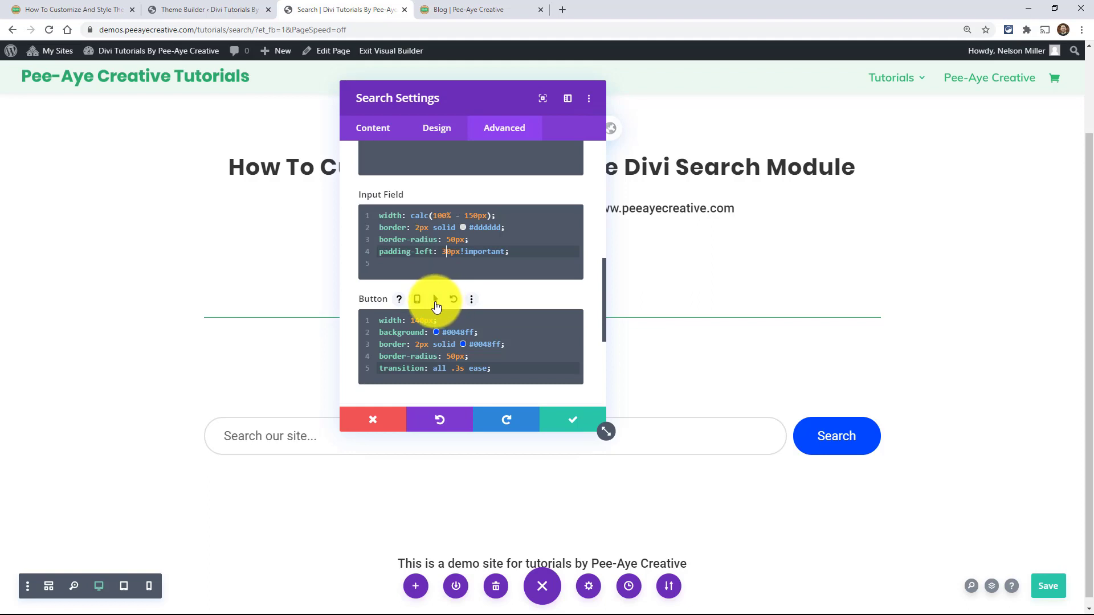
- Enable hover styling on the Button custom CSS and switch to its Hover box
click(437, 302)
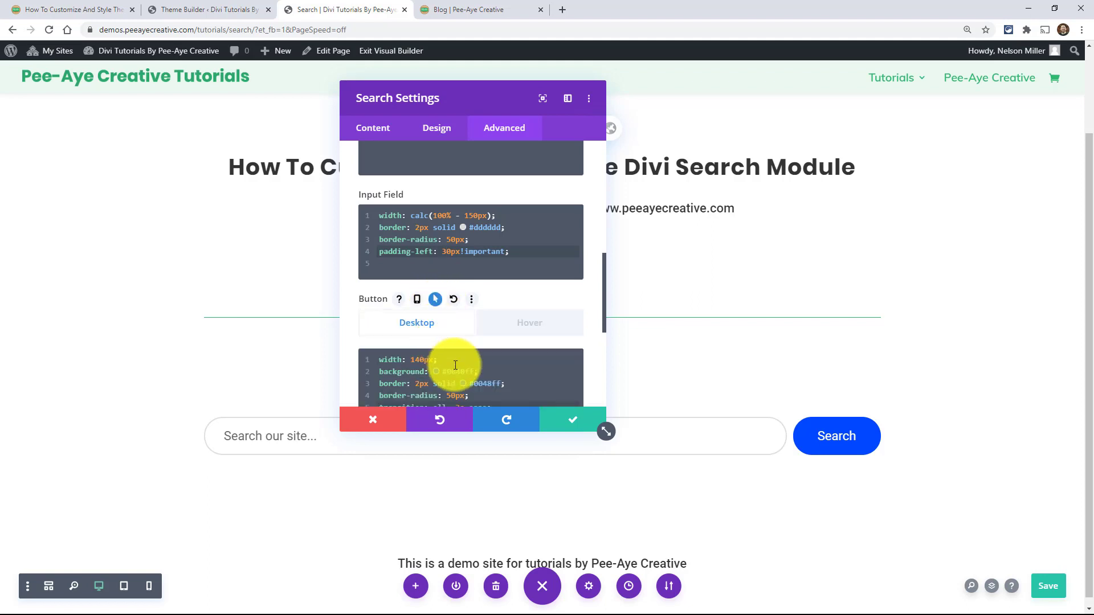
scroll(453, 280, down, 2)
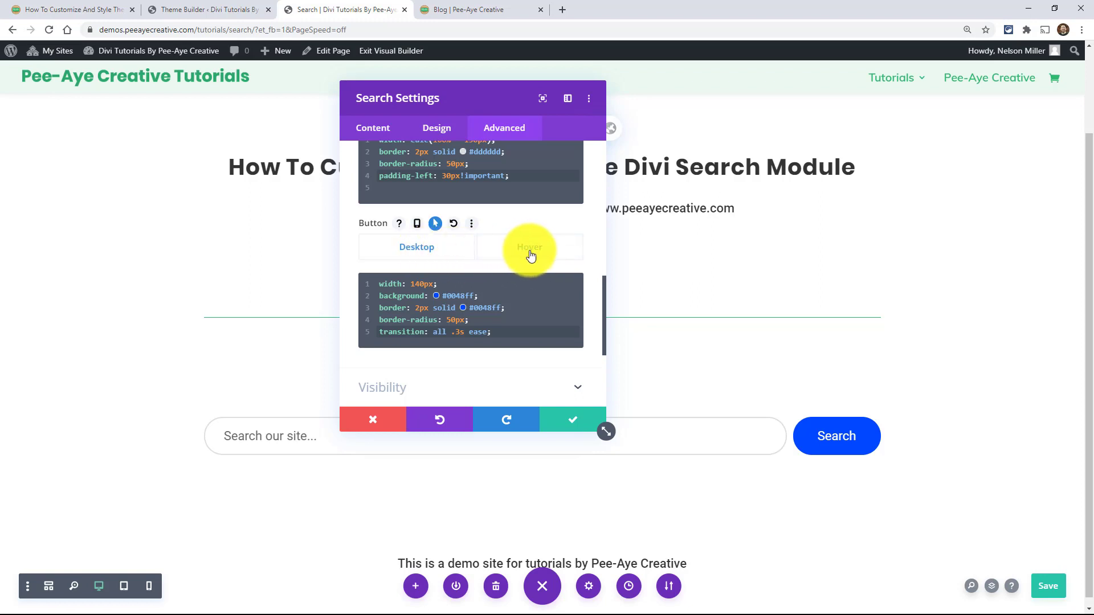
click(527, 253)
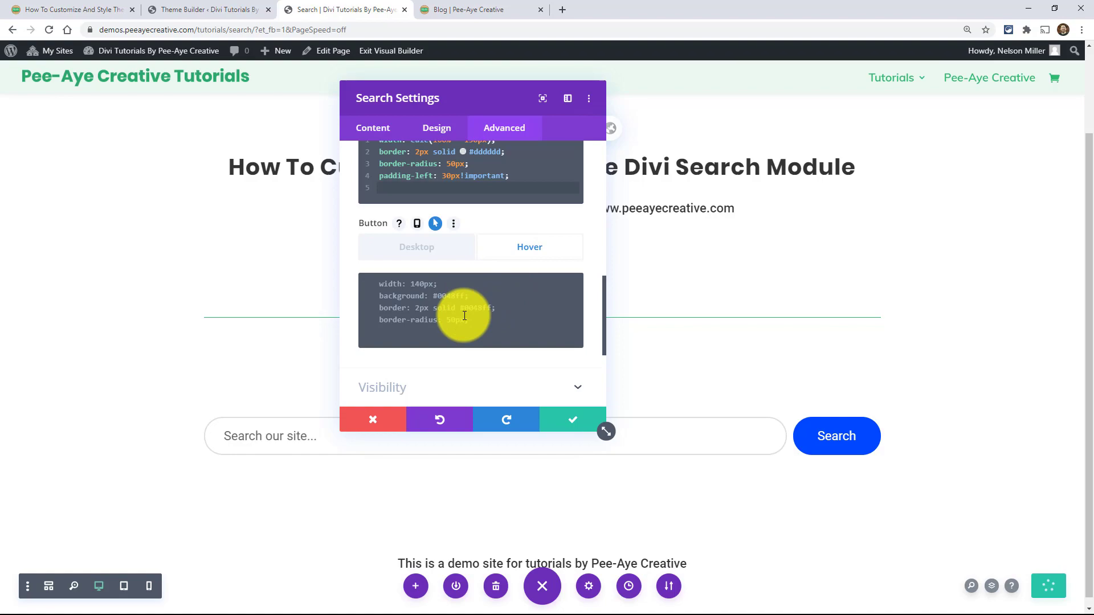
- Copy the tutorial's button hover CSS (background #ffffff, transition all .3s ease)
click(51, 6)
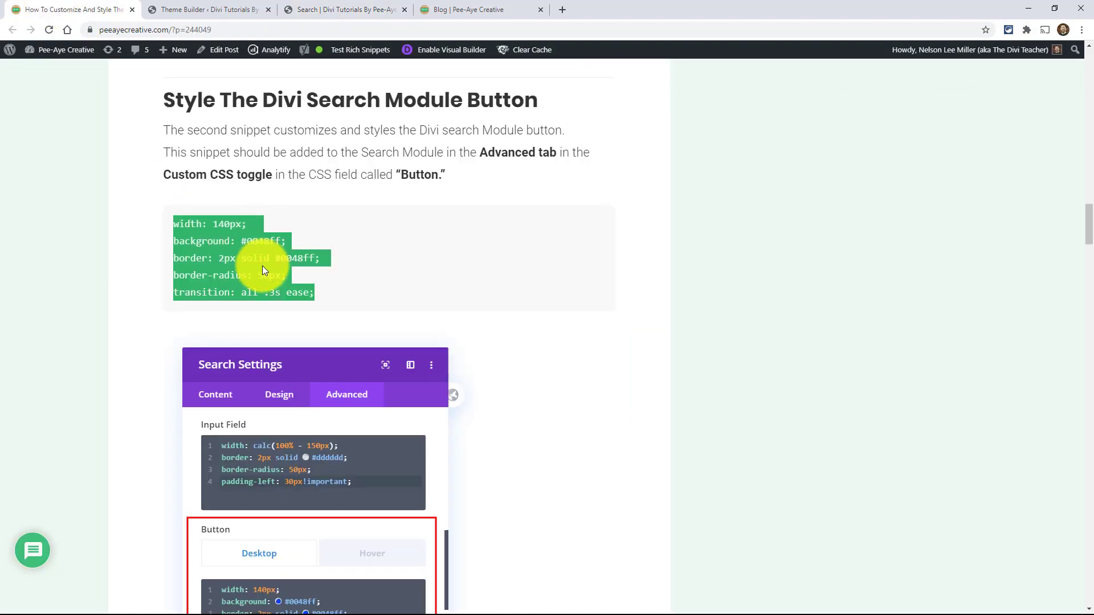
scroll(263, 266, down, 6)
scroll(261, 269, down, 9)
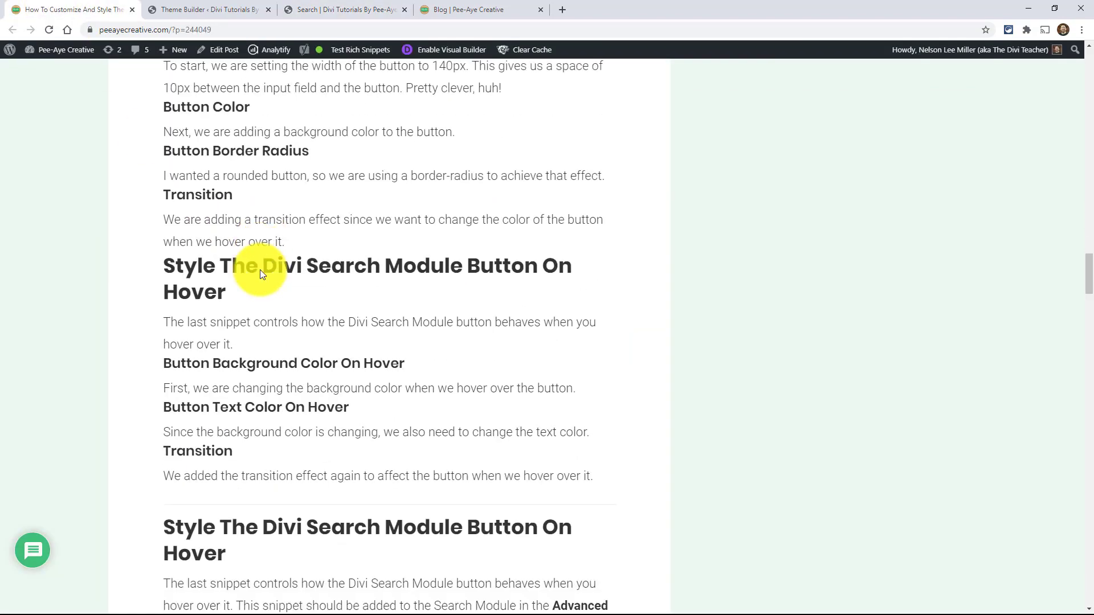
scroll(268, 285, down, 2)
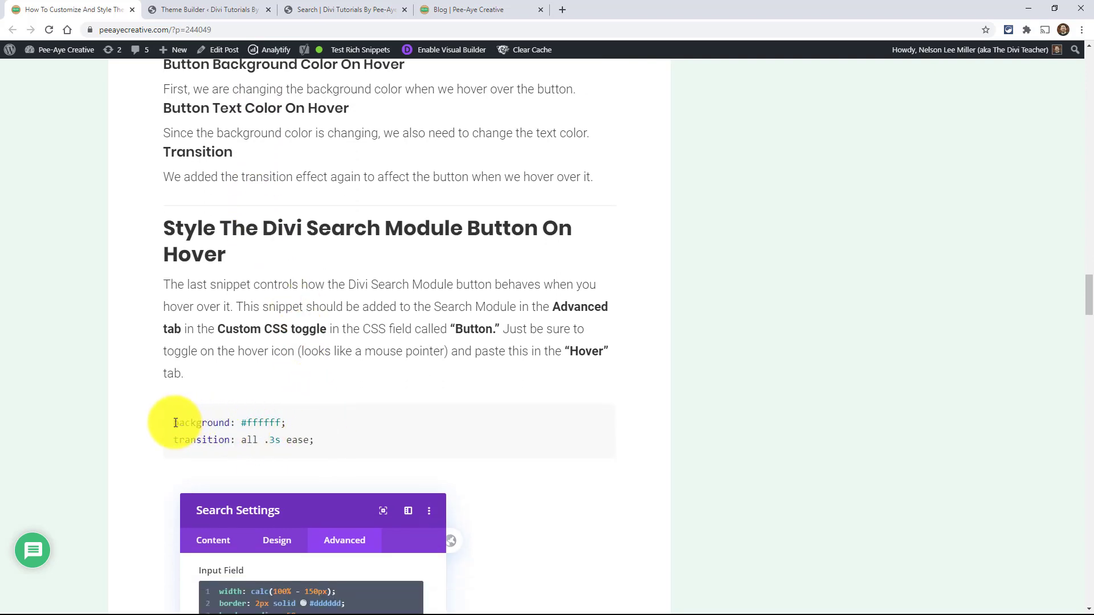
drag(175, 423, 333, 450)
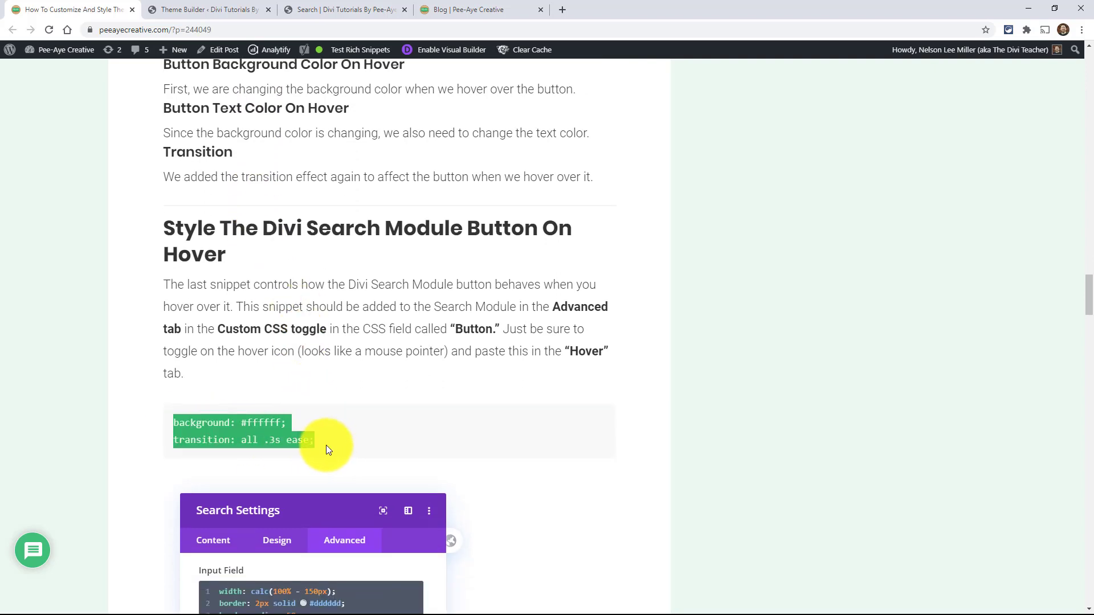
click(338, 12)
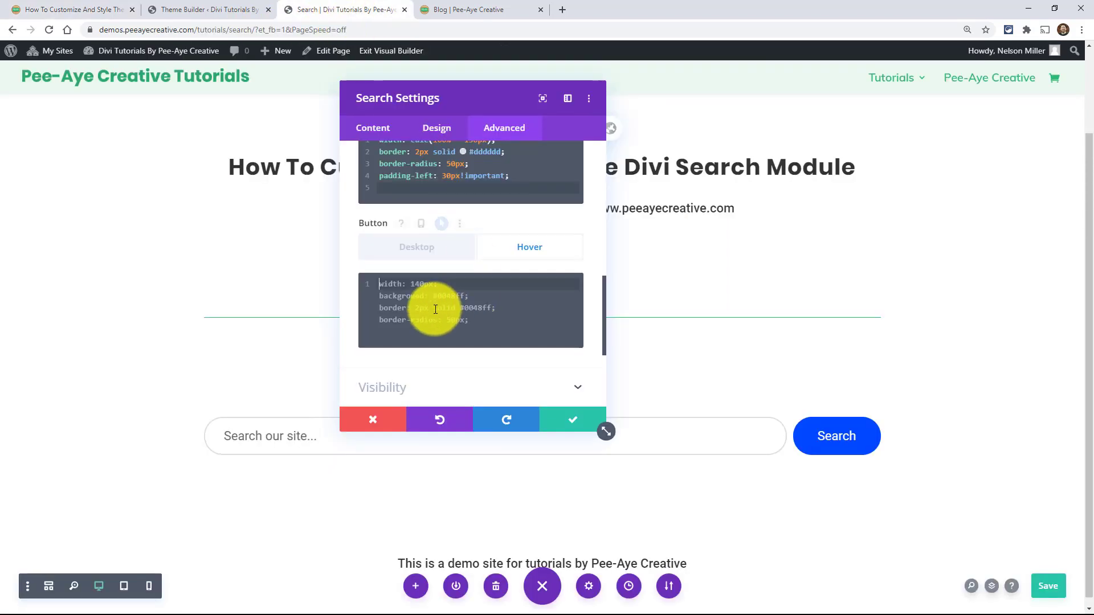
- Paste the hover CSS into the Button hover CSS box
text(background: #ffffff; transition: all .3s ease;)
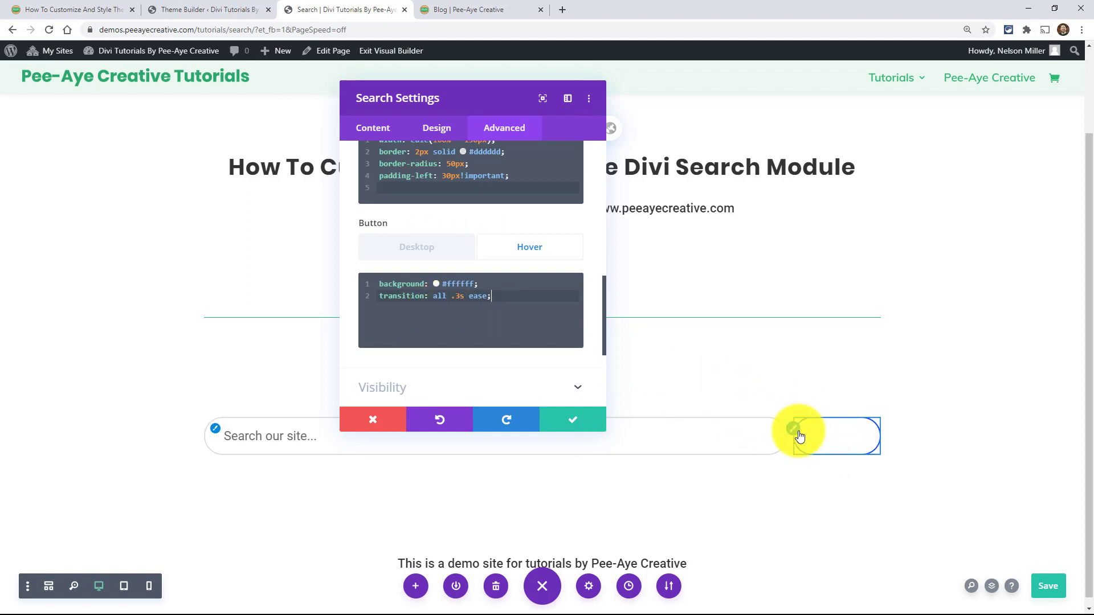
scroll(498, 294, up, 3)
scroll(497, 295, up, 5)
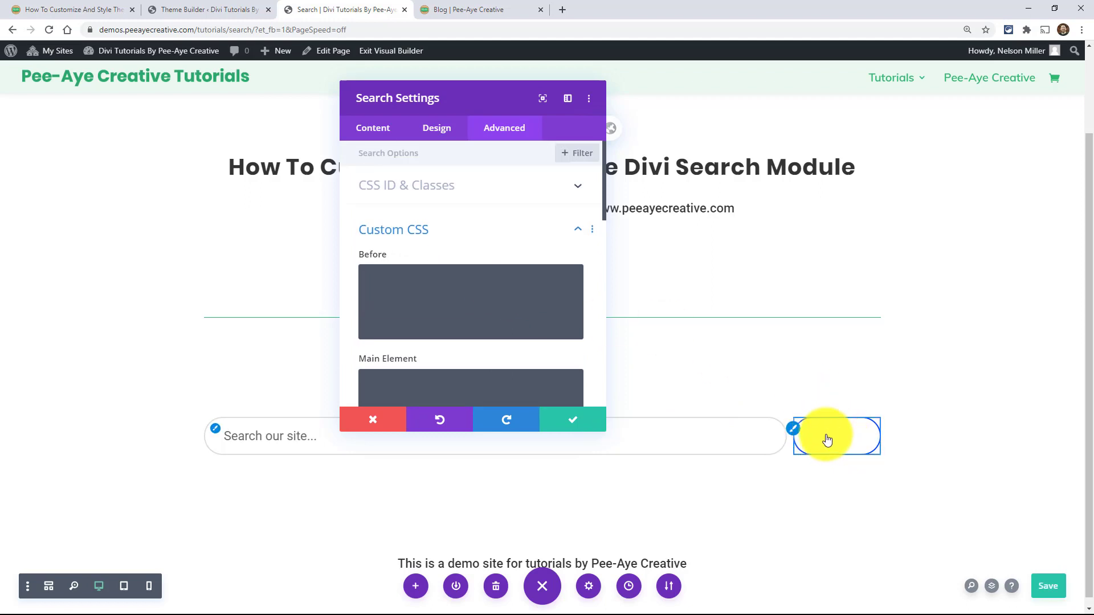
- Enable a hover Button Text Color in Design > Button Text and set it to black
click(435, 135)
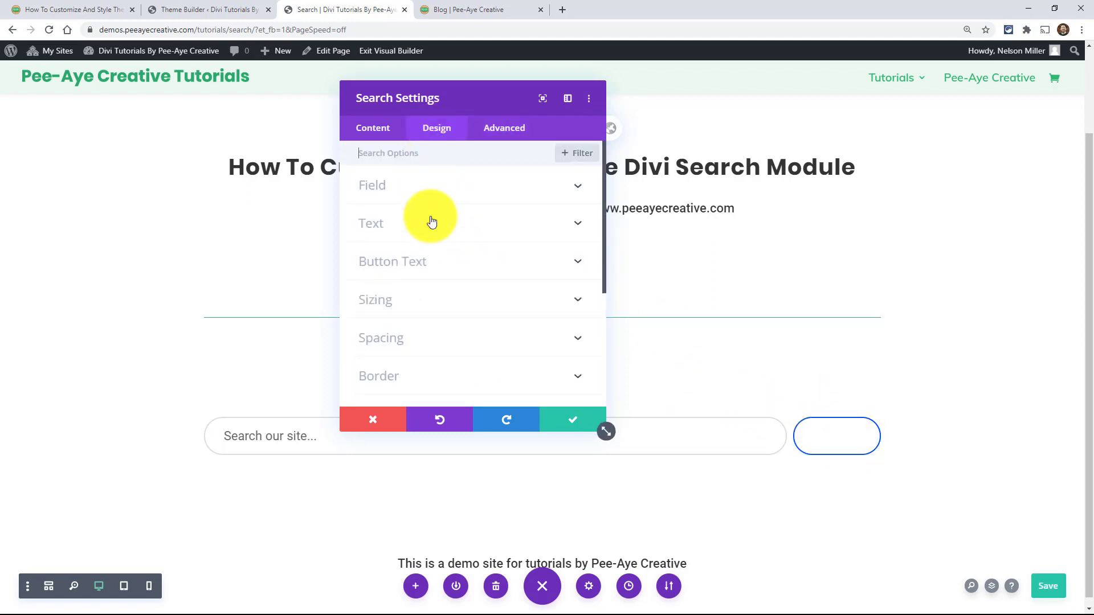
click(386, 263)
scroll(405, 278, down, 6)
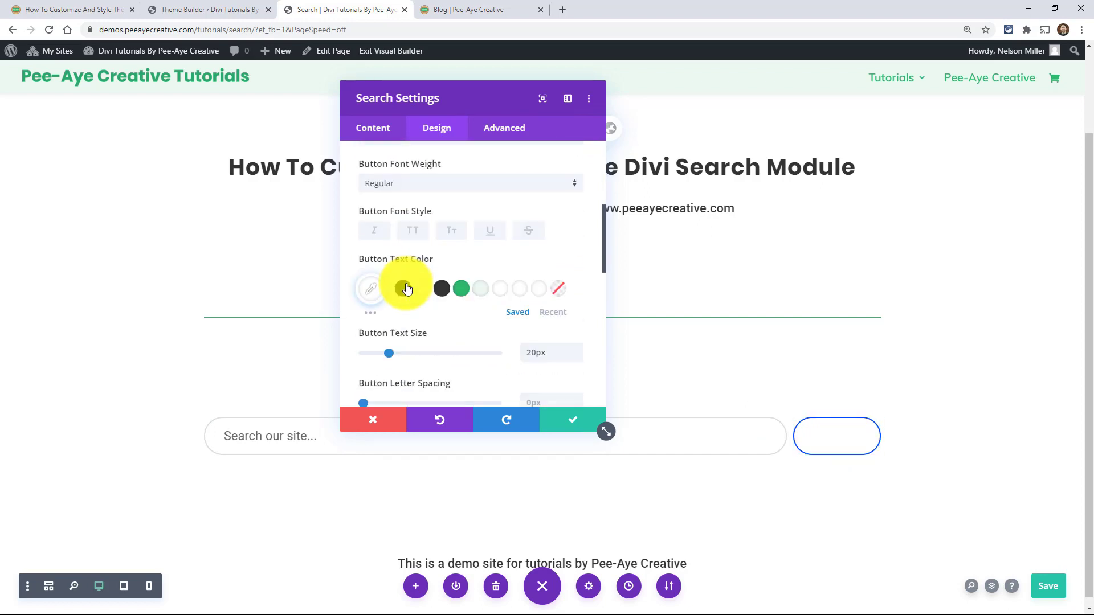
scroll(407, 289, up, 3)
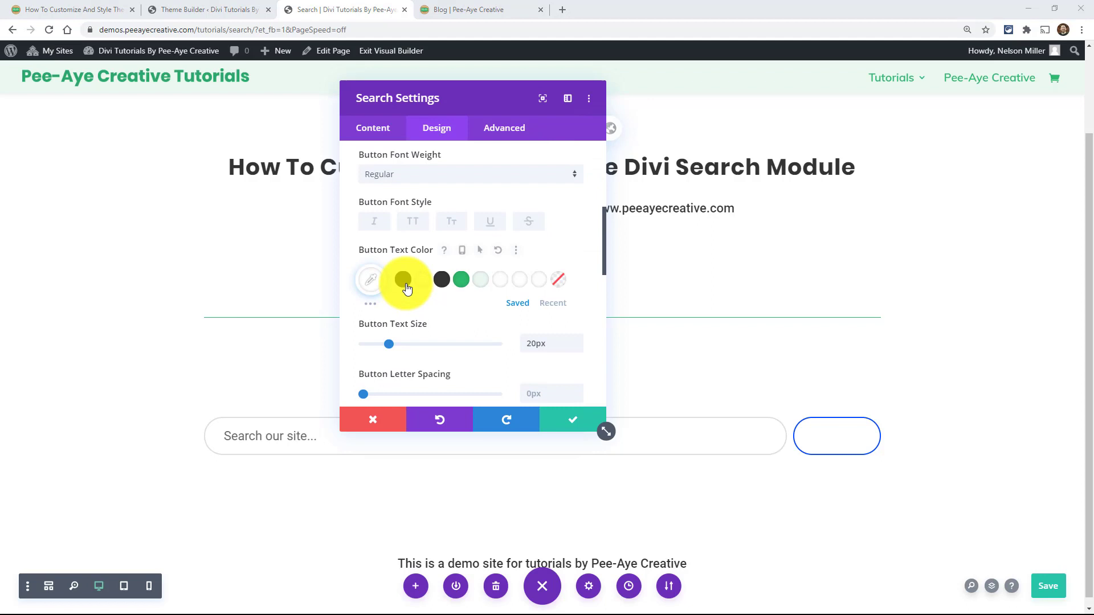
click(481, 249)
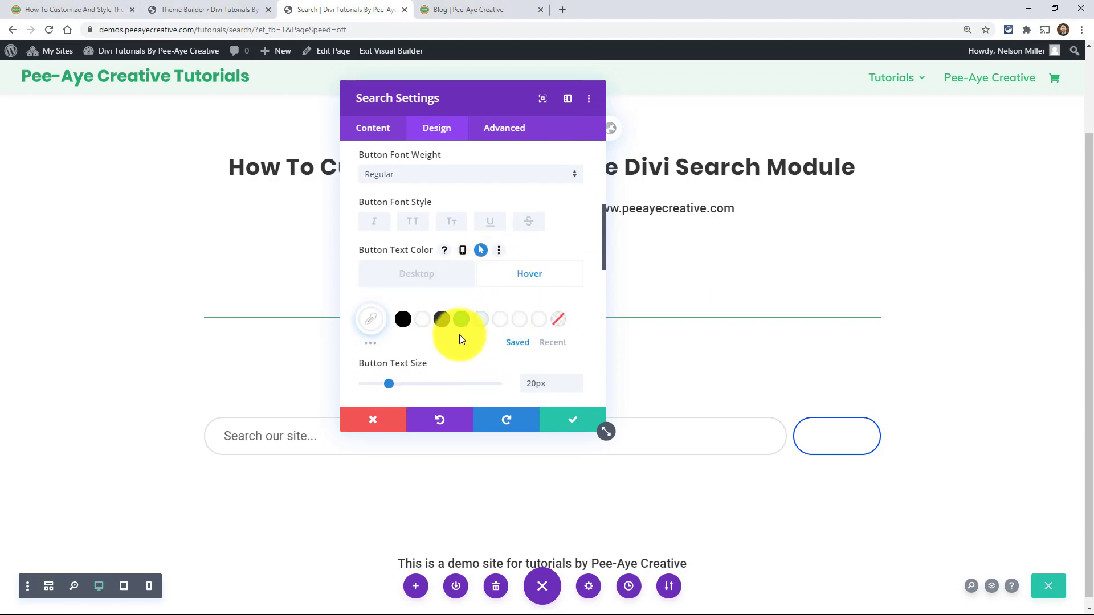
click(405, 320)
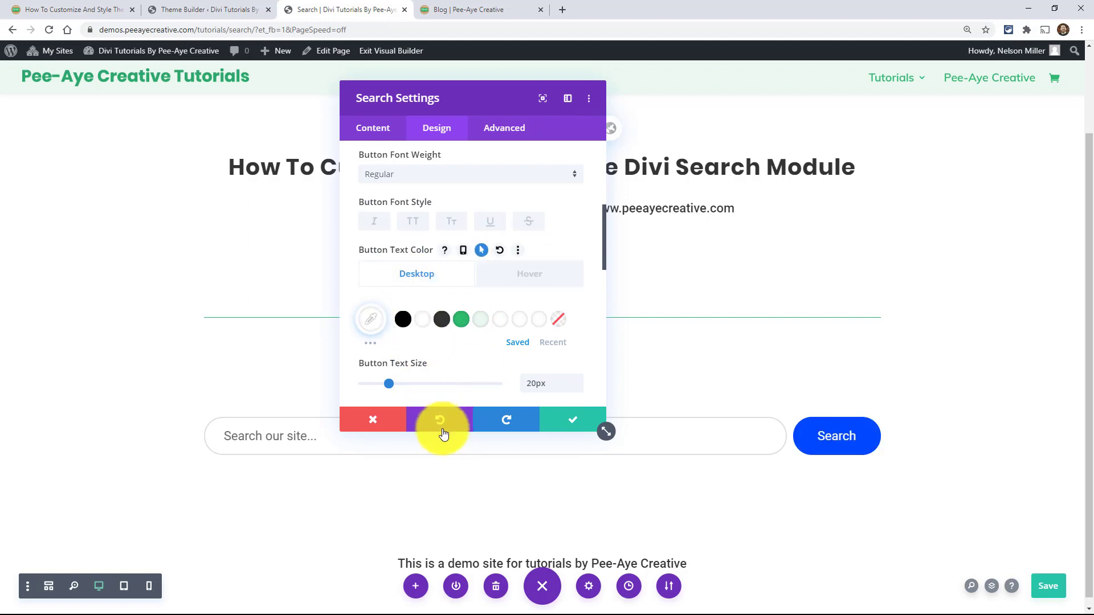
click(530, 274)
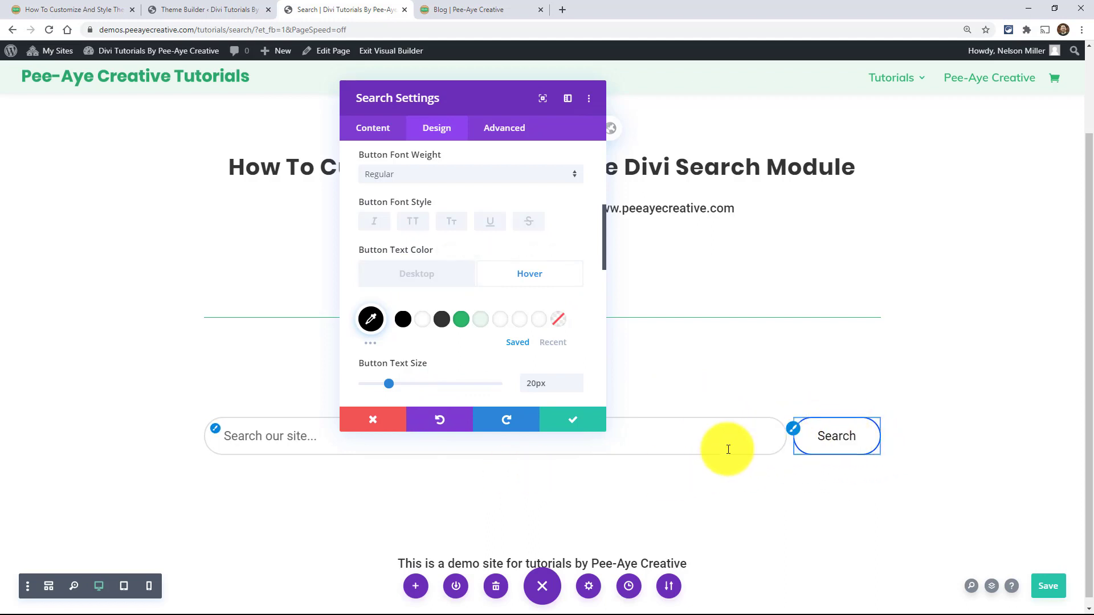
- Centre the search bar on the page using the module's Sizing options
scroll(432, 221, up, 10)
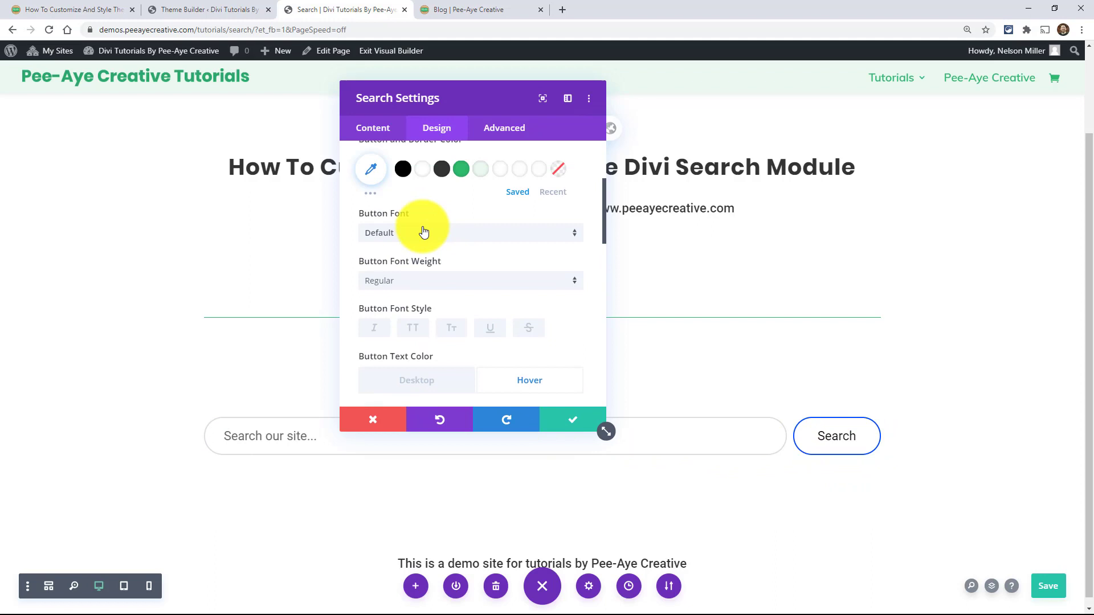
click(384, 268)
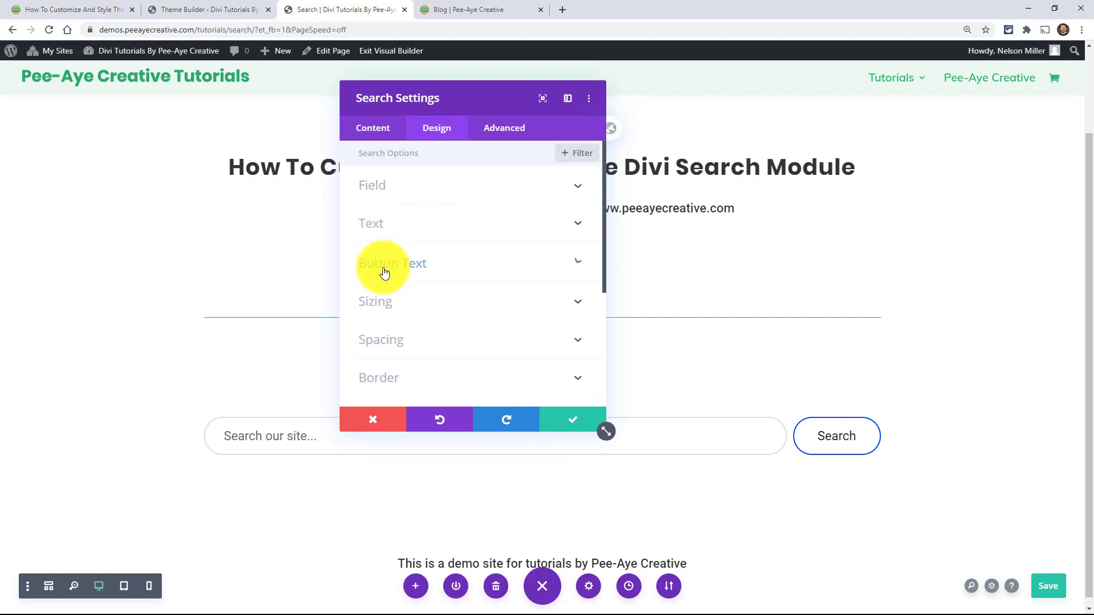
click(402, 299)
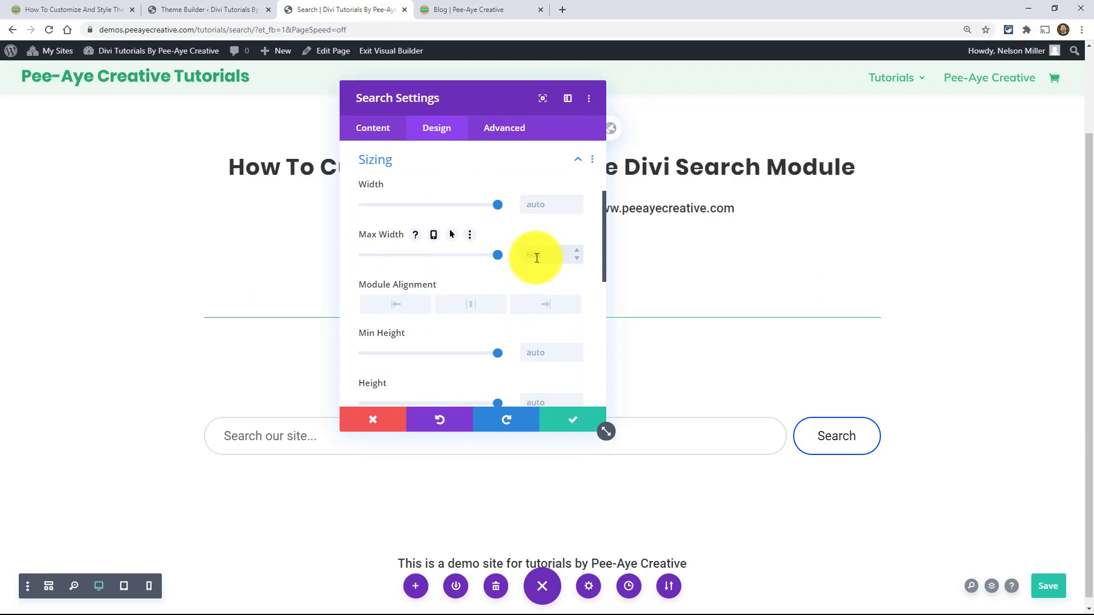
drag(447, 96, 791, 127)
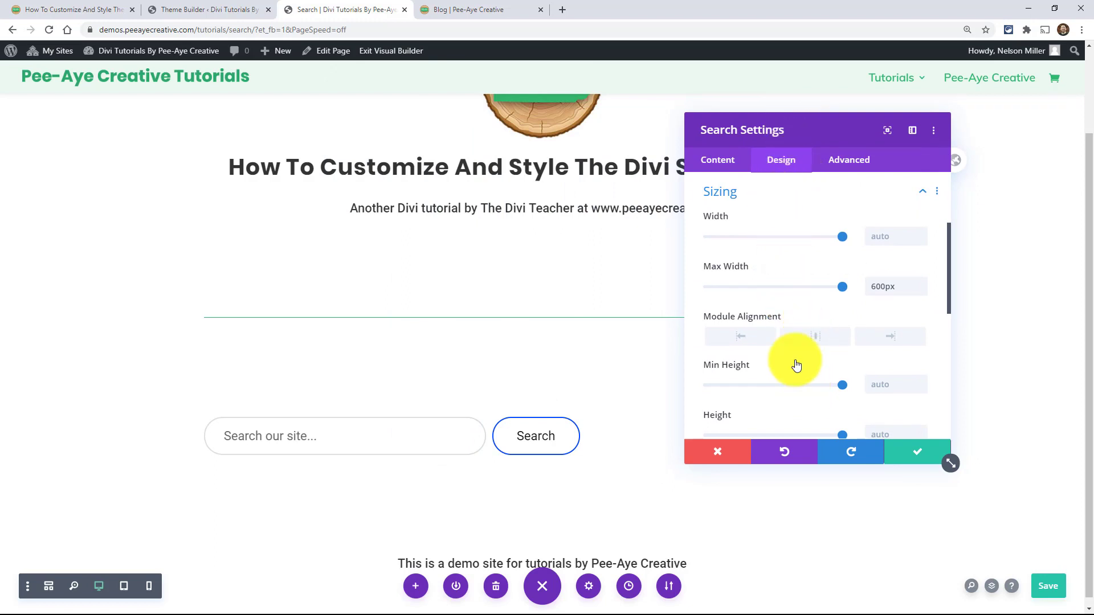
click(794, 336)
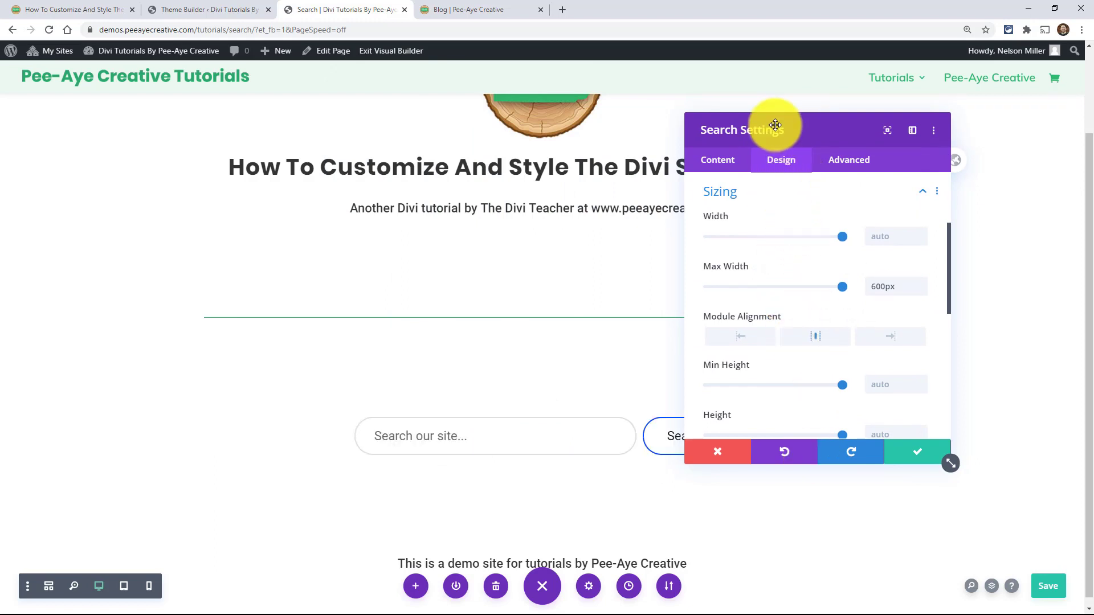
drag(801, 153, 858, 192)
- Review the normal Button Text Color, then close the Search module settings to save
scroll(885, 372, down, 5)
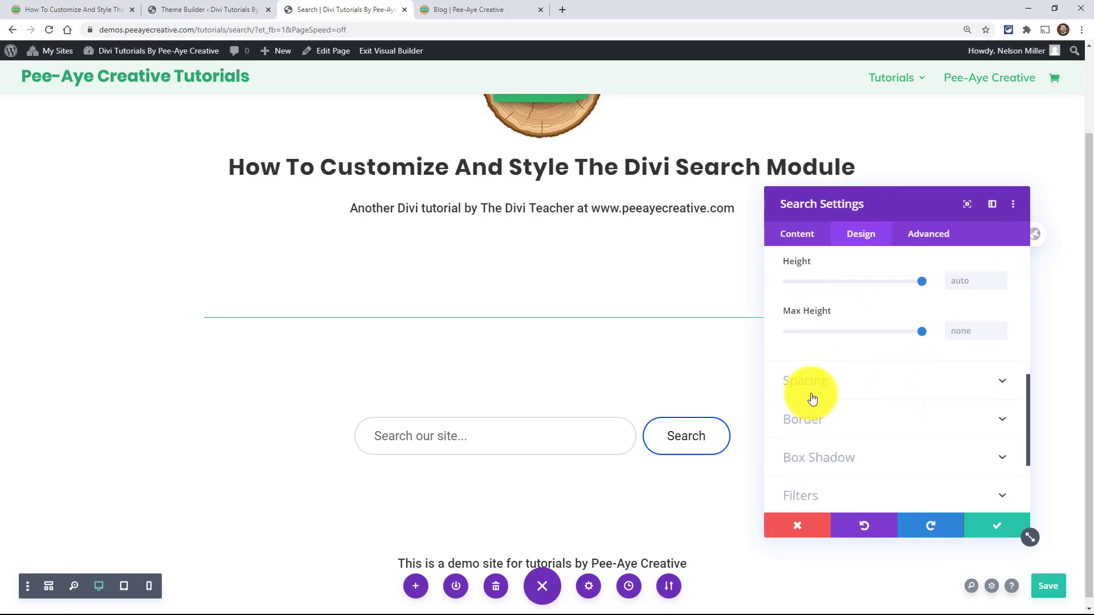
scroll(812, 398, up, 5)
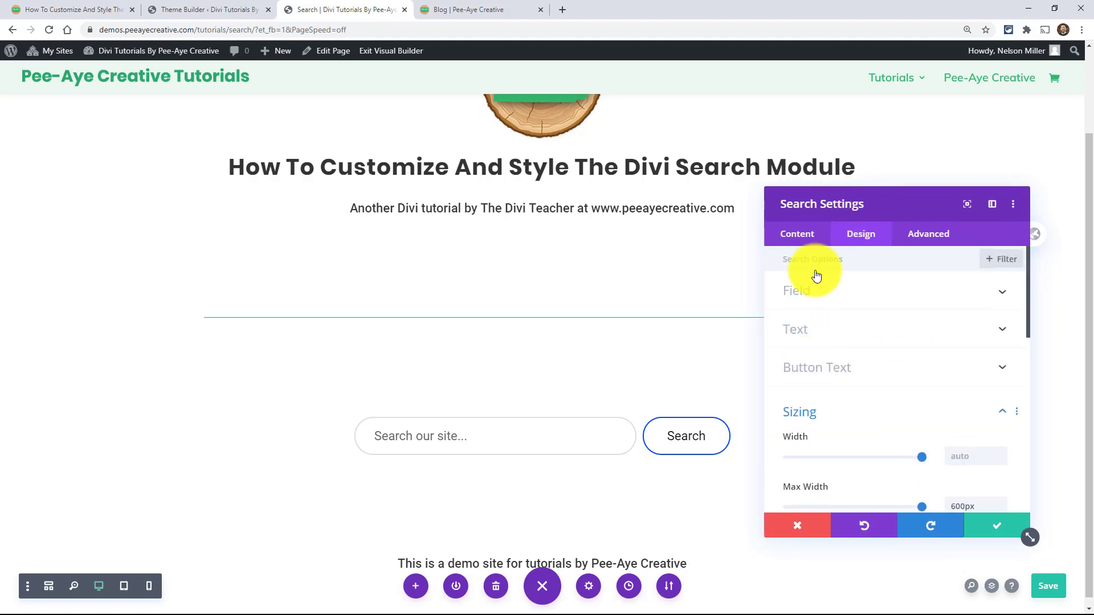
scroll(817, 276, down, 3)
click(810, 296)
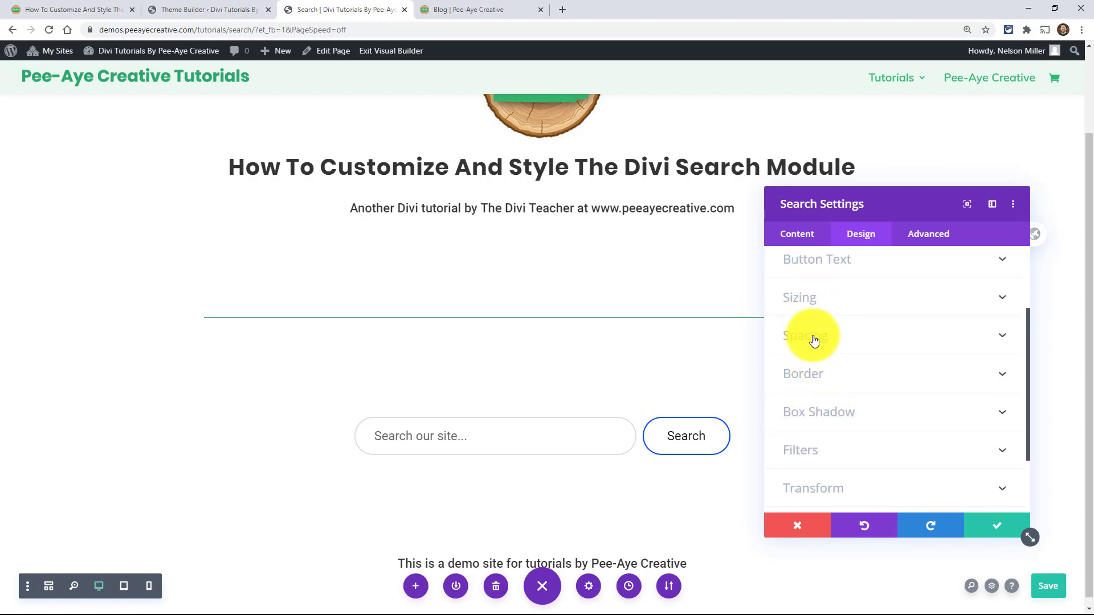
click(821, 263)
scroll(840, 408, down, 4)
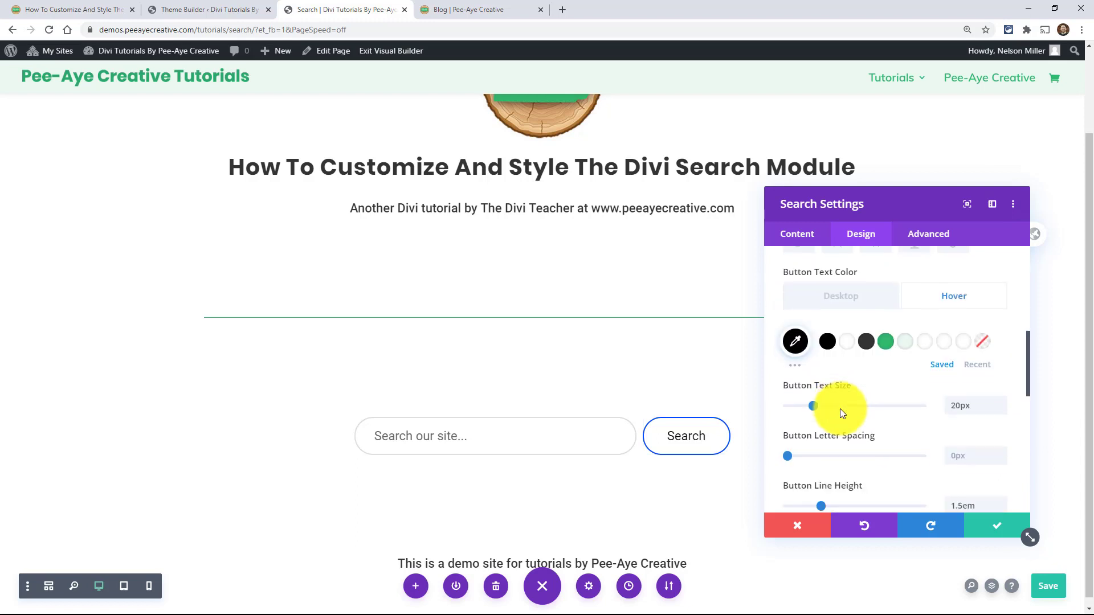
scroll(840, 408, down, 3)
scroll(833, 381, up, 4)
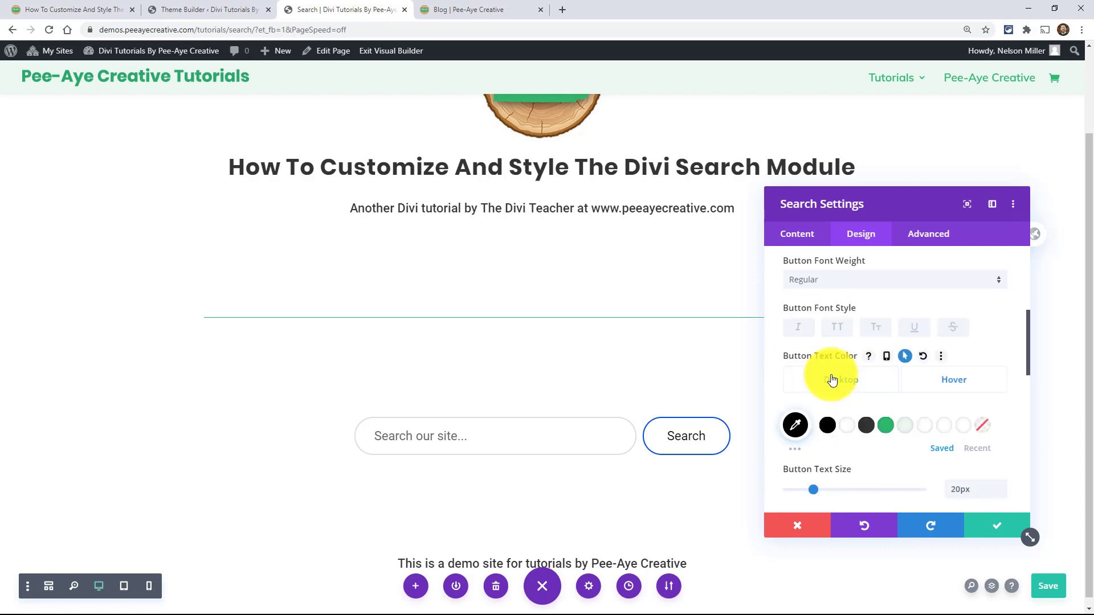
click(832, 380)
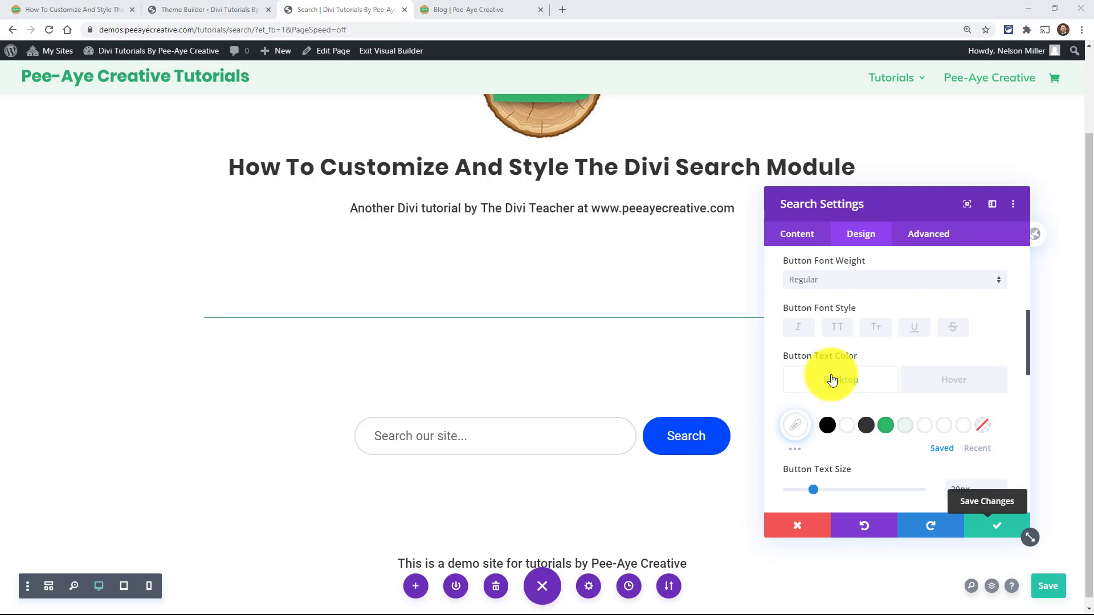
key(Return)
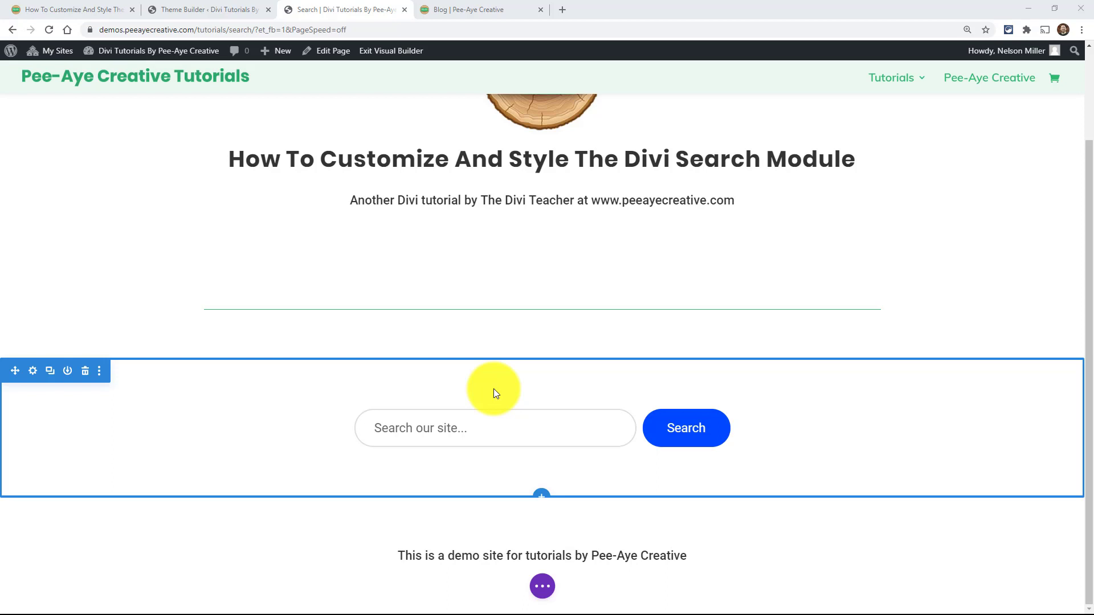
- Bring up the Divi Theme Builder template list in WordPress admin
mouse_move(454, 427)
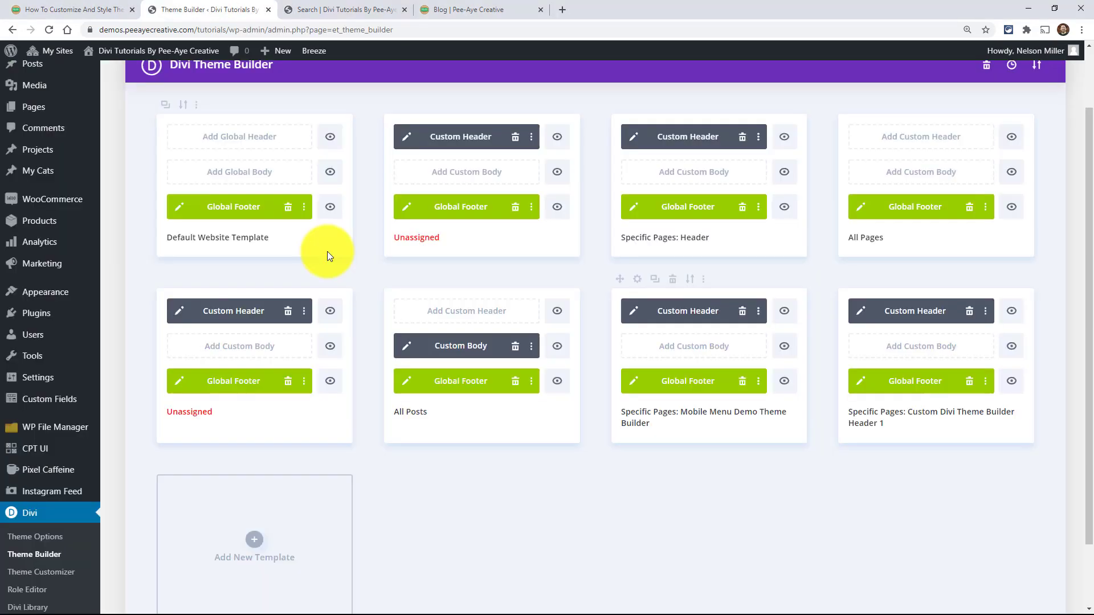
- Create a new Theme Builder template assigned to Search Results pages
scroll(326, 273, down, 3)
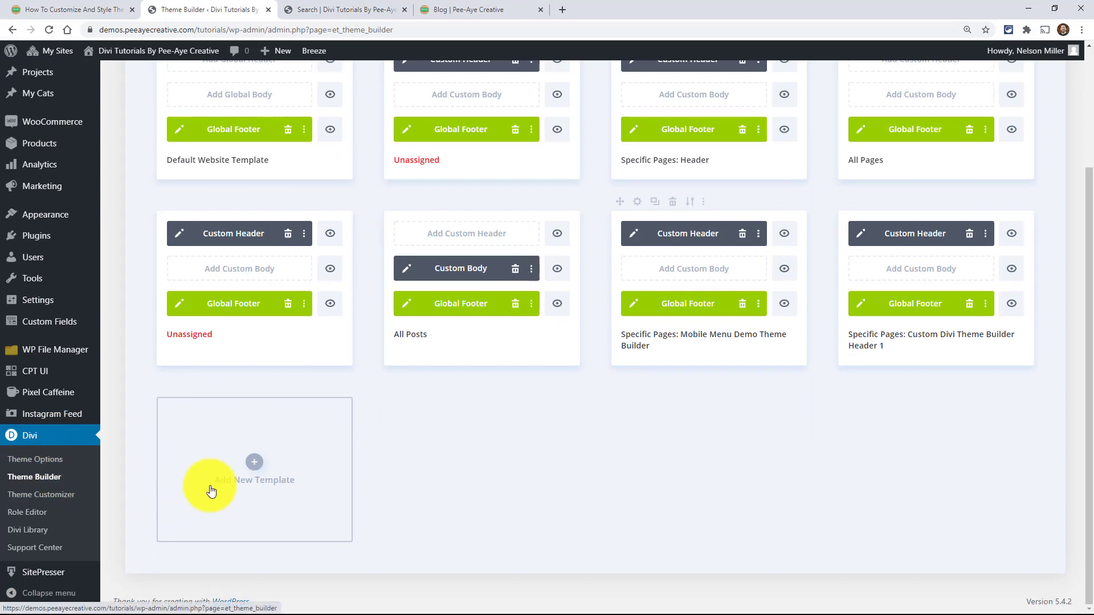
click(246, 472)
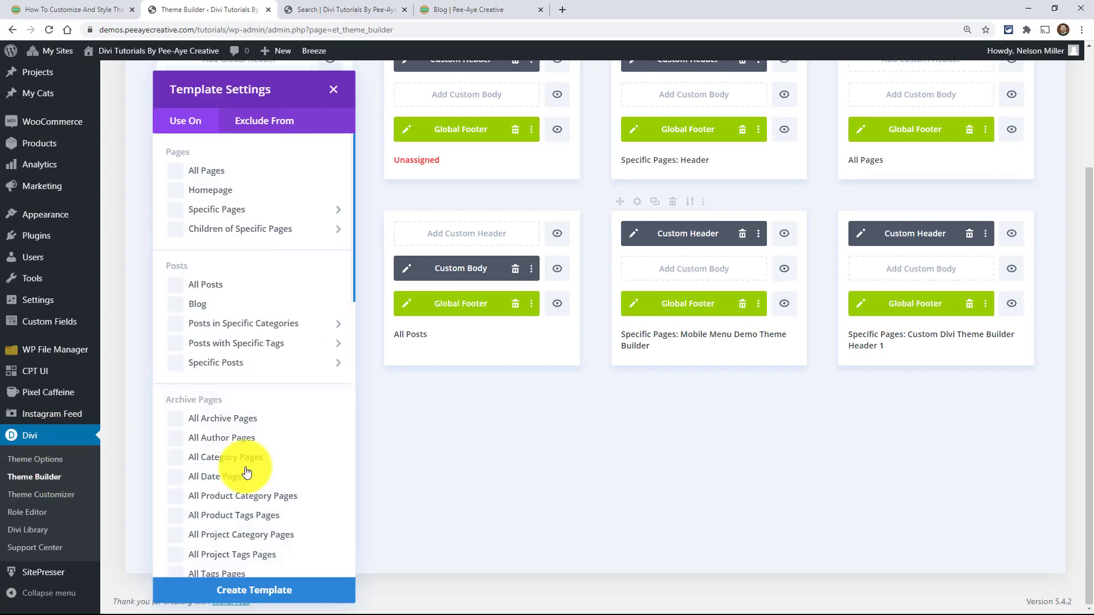
scroll(228, 362, down, 10)
scroll(218, 363, down, 2)
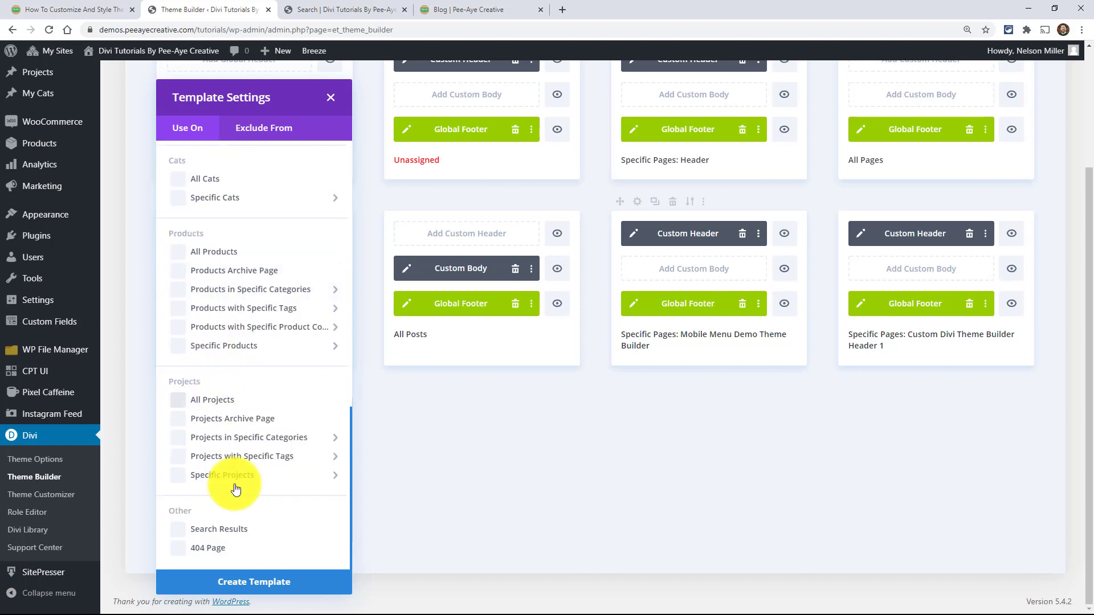
click(182, 530)
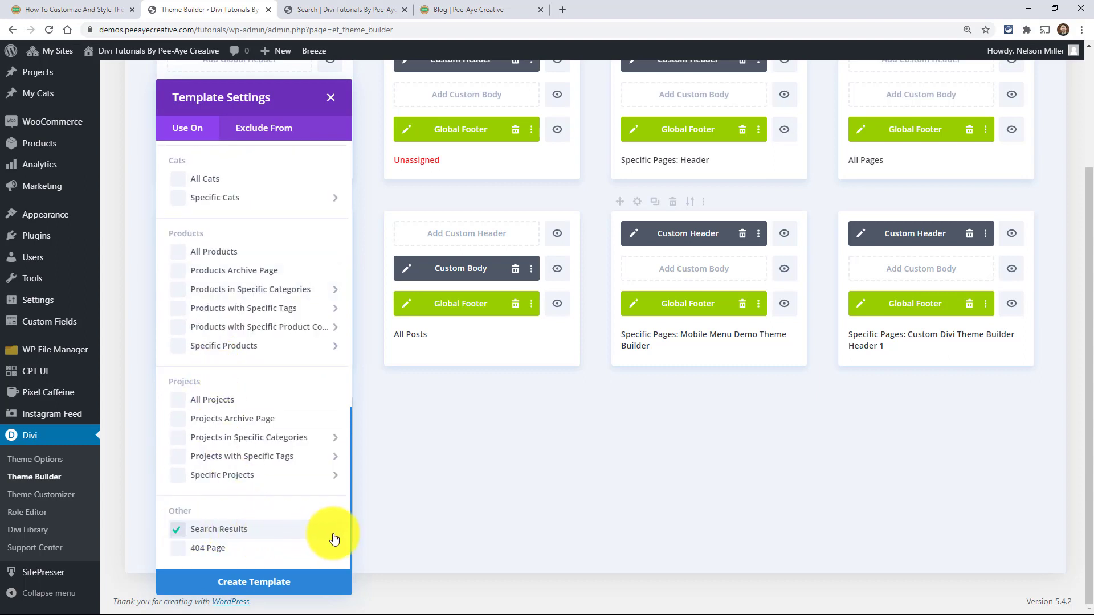
click(223, 583)
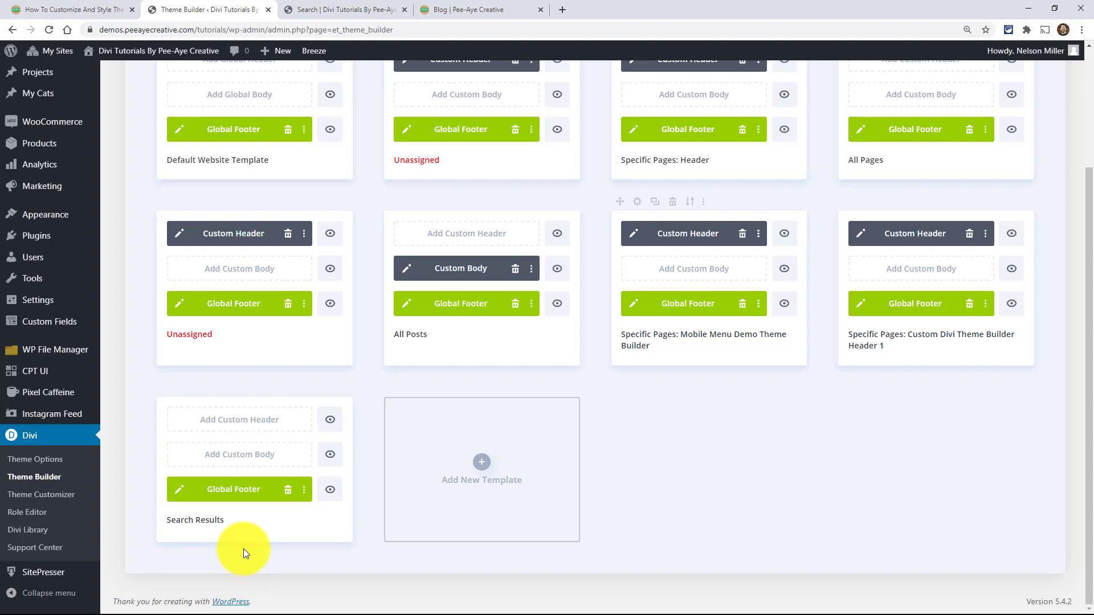
- Build a custom body with a Blog module and switch Posts For Current Page to Yes
click(223, 459)
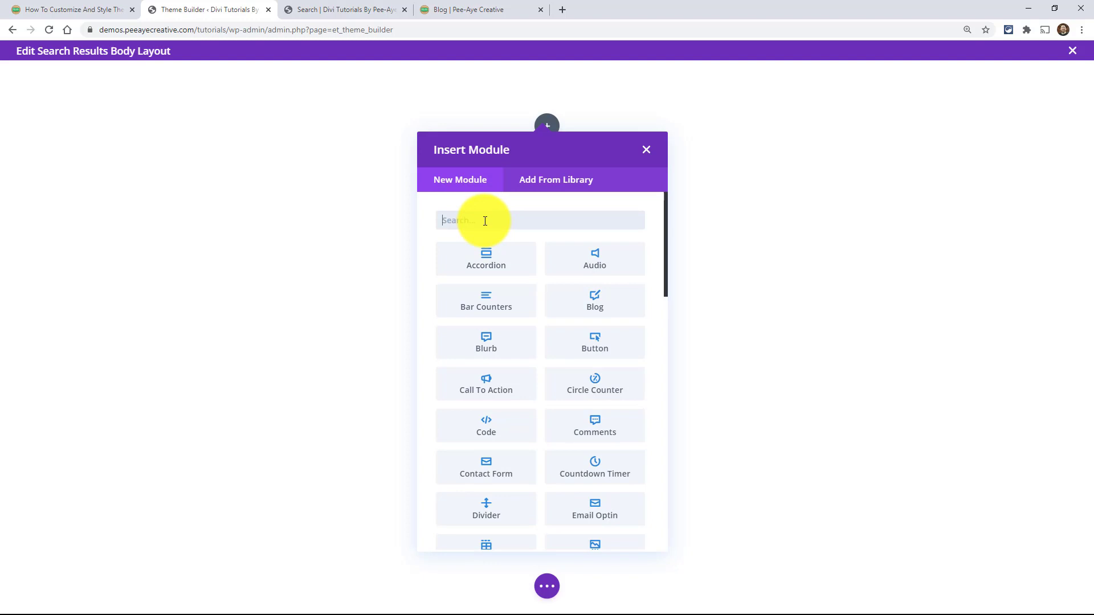
text(blo)
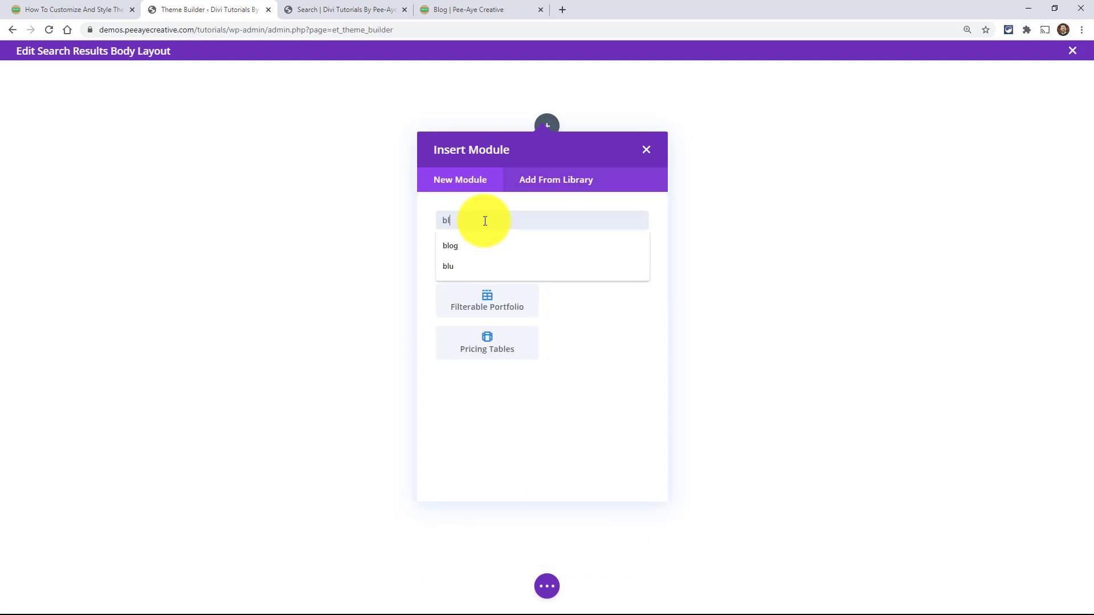
click(488, 257)
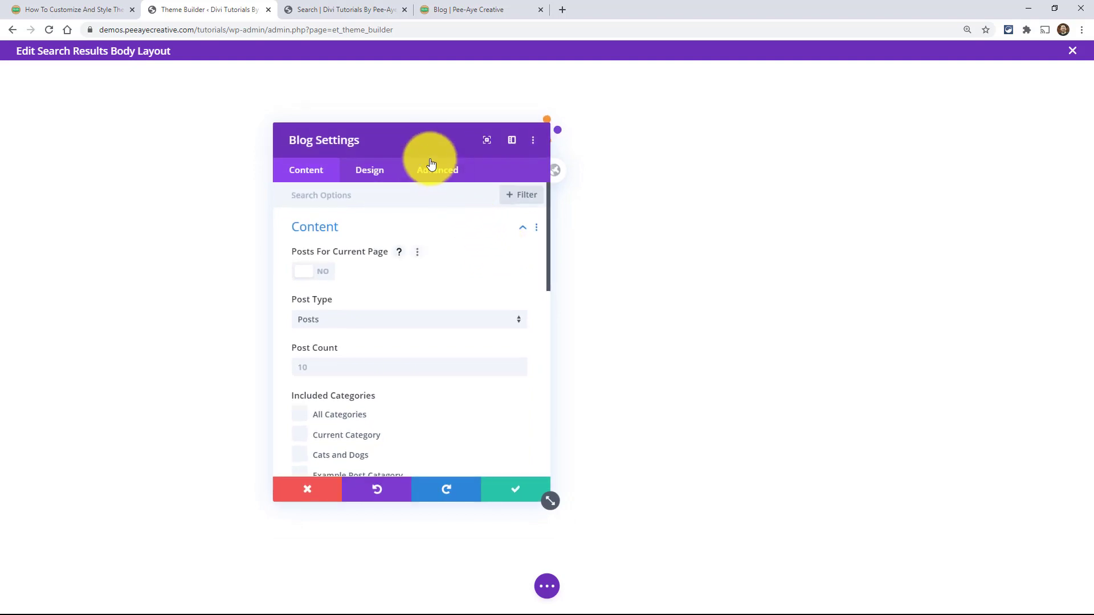
drag(419, 142, 803, 144)
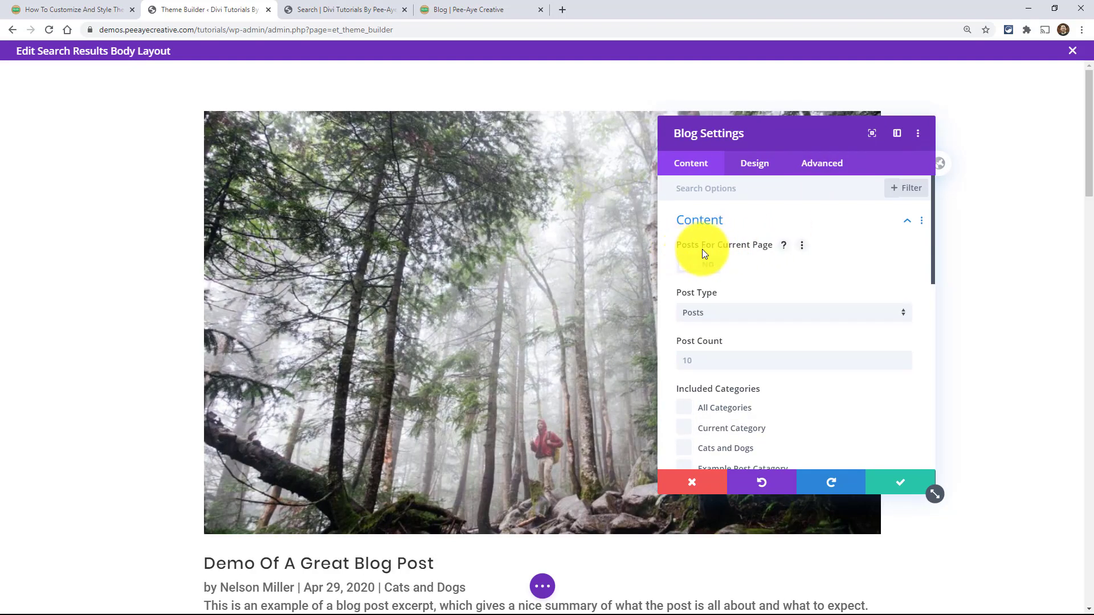
click(784, 246)
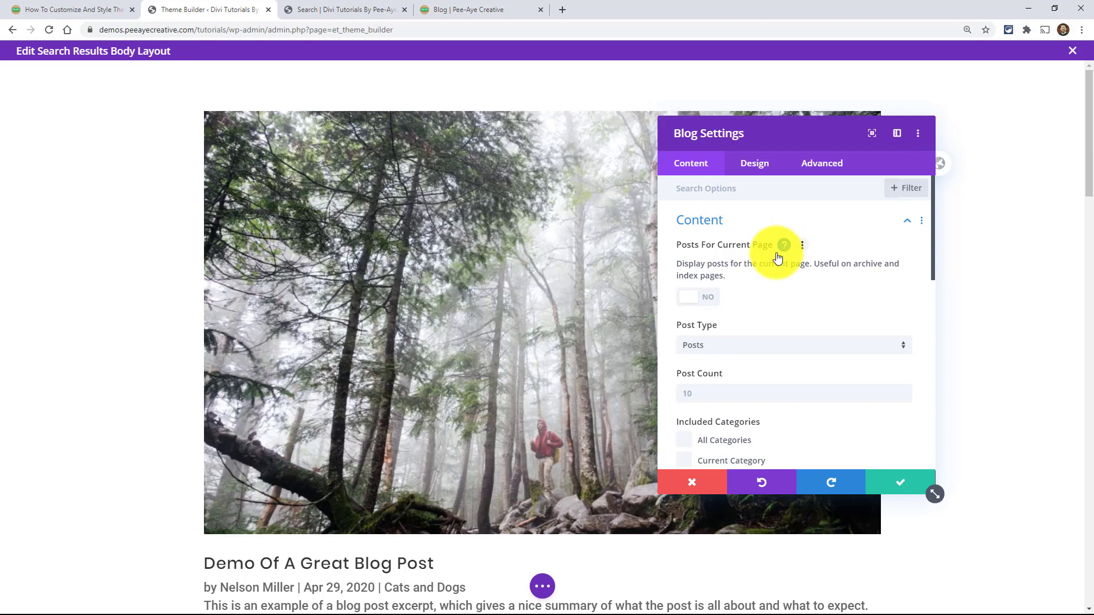
click(694, 298)
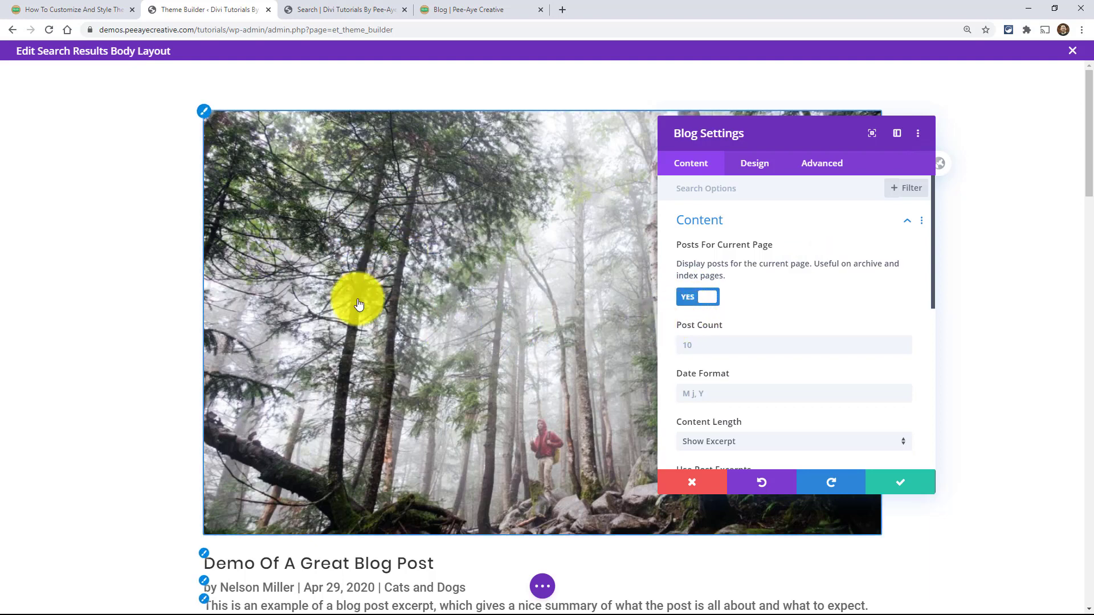
- Set the Blog module's Design layout to Grid and confirm its settings
click(756, 165)
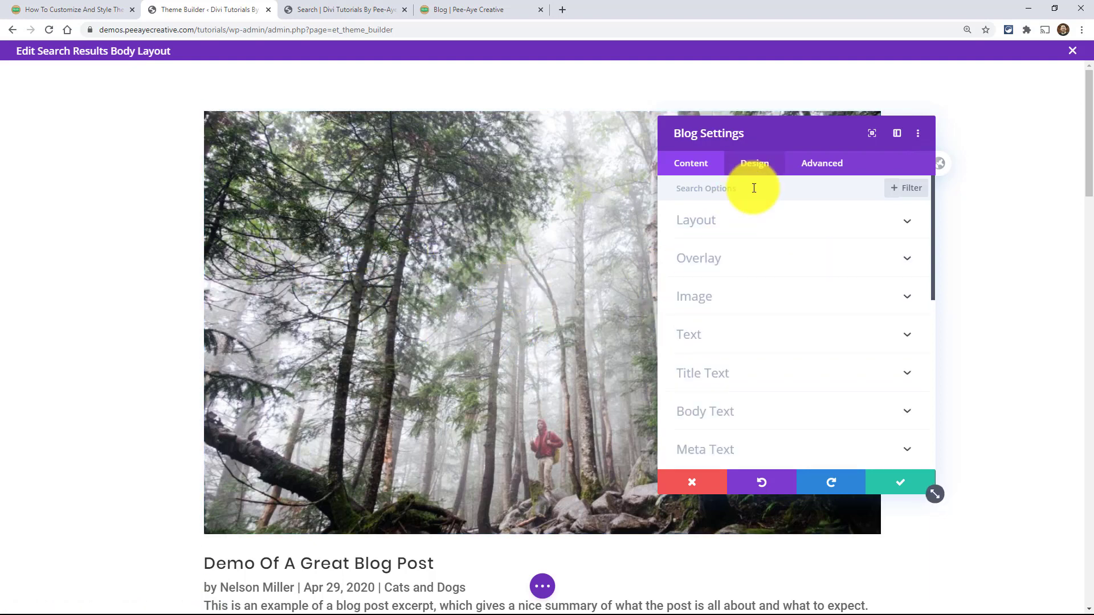
click(722, 231)
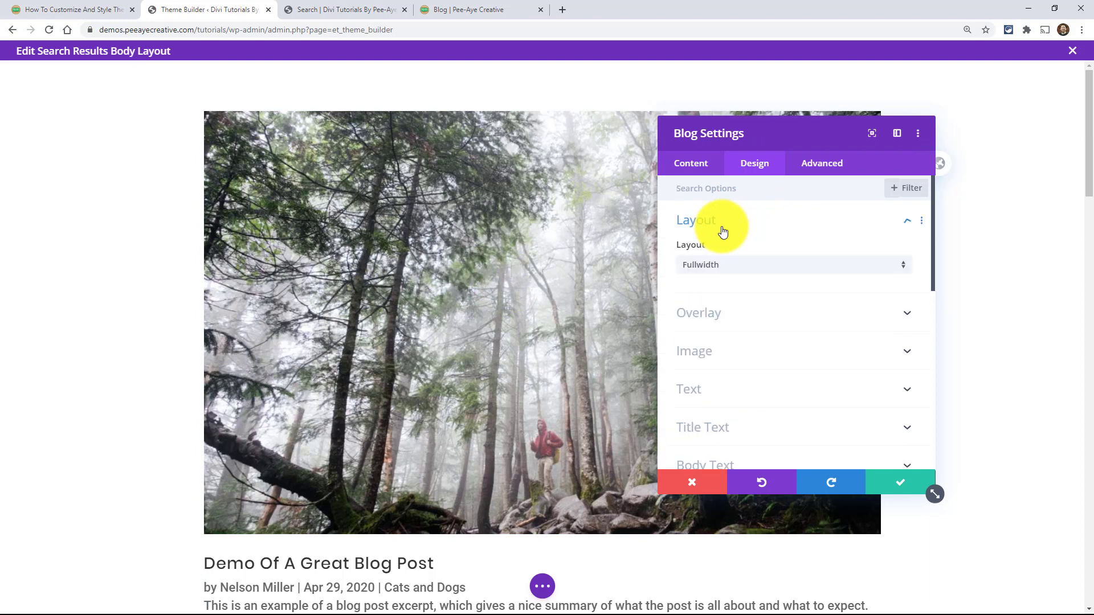
click(718, 268)
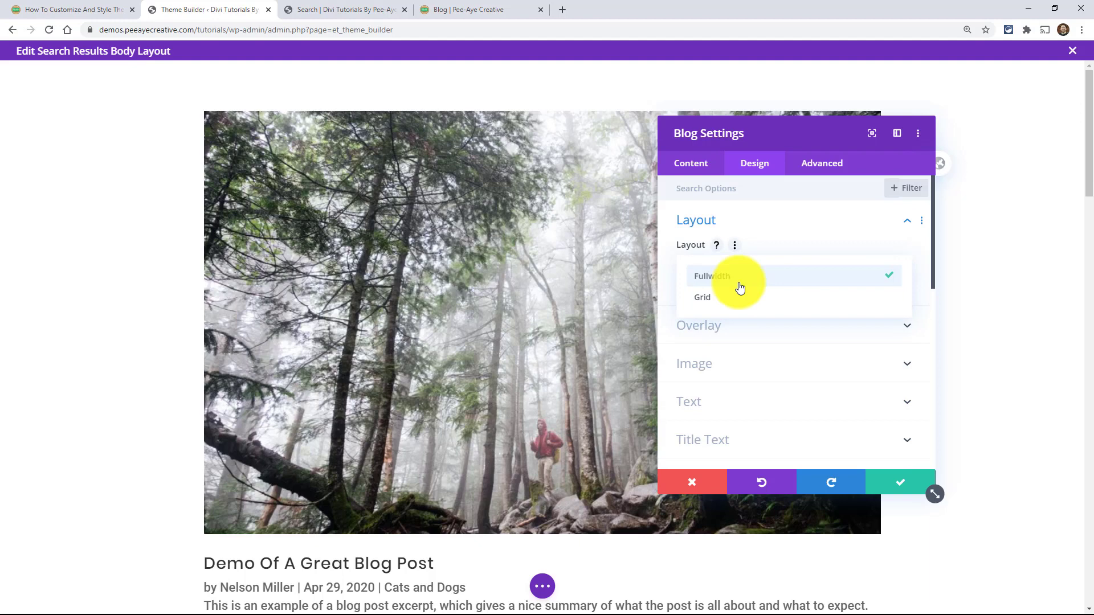
click(740, 289)
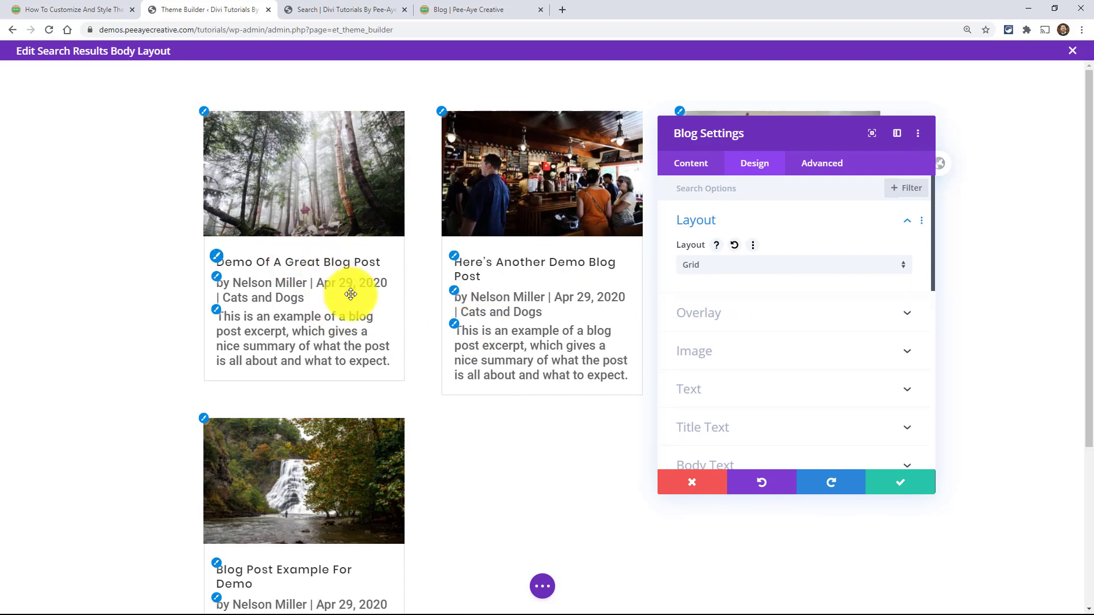
scroll(356, 274, down, 3)
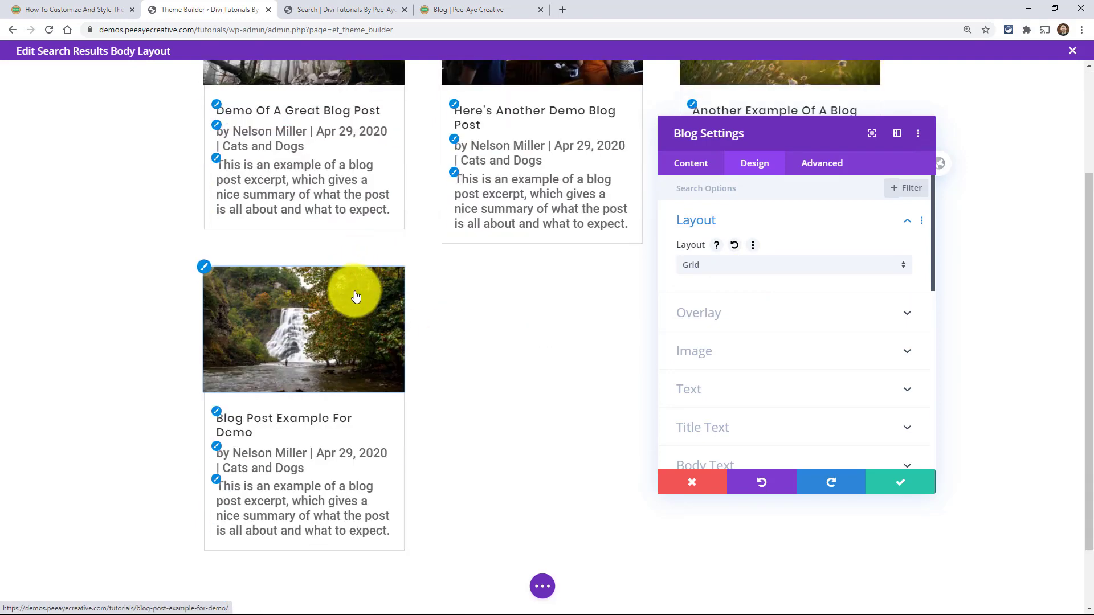
scroll(308, 307, up, 1)
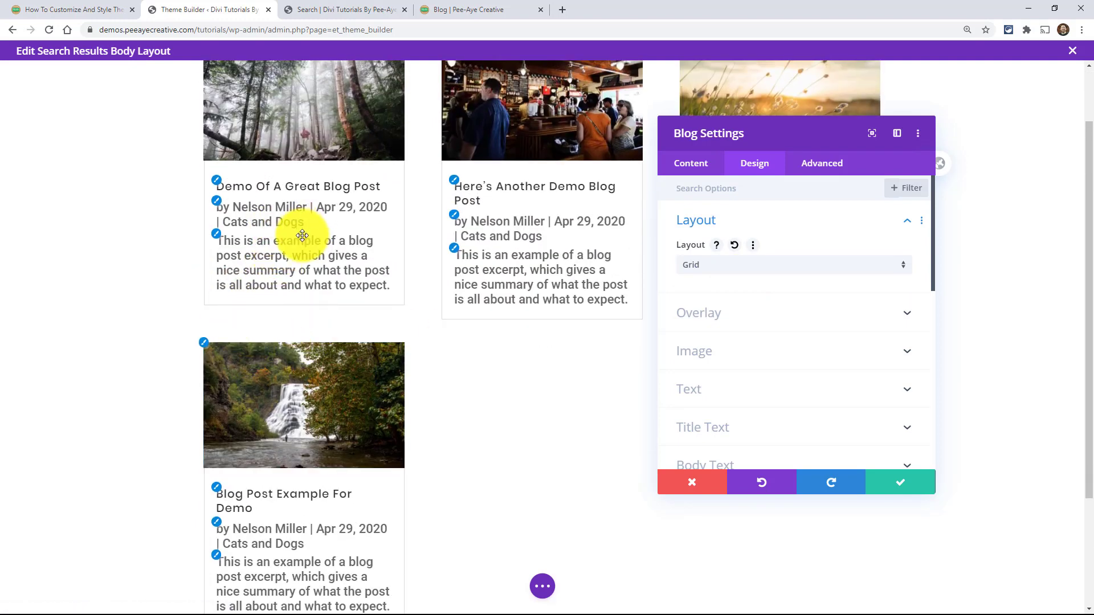
scroll(302, 235, up, 1)
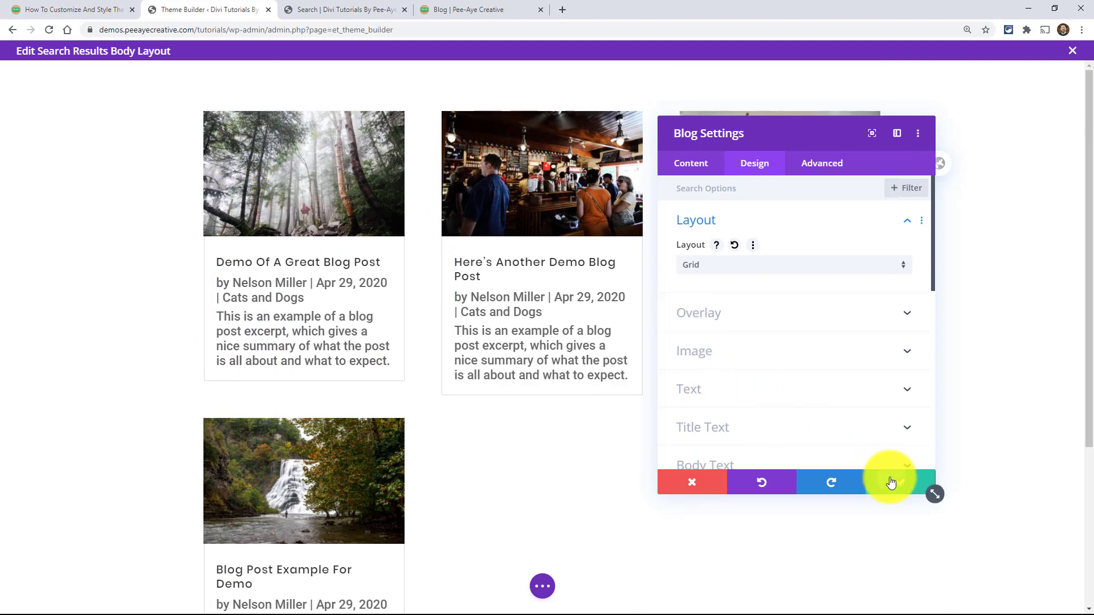
click(892, 484)
- Save the Search Results body layout and close it back to the Theme Builder
click(539, 587)
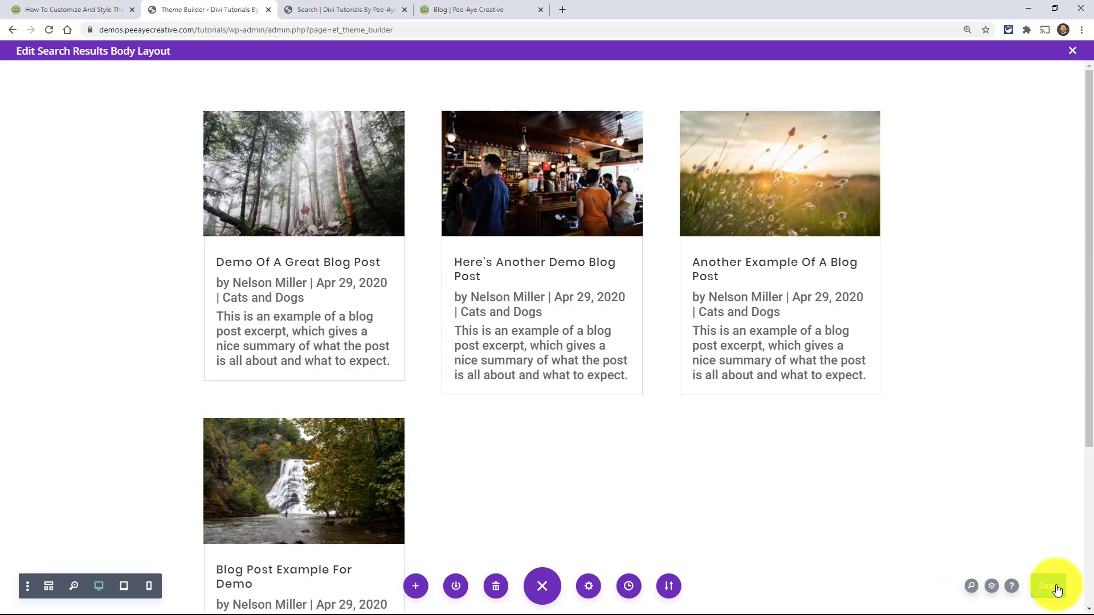
click(1055, 589)
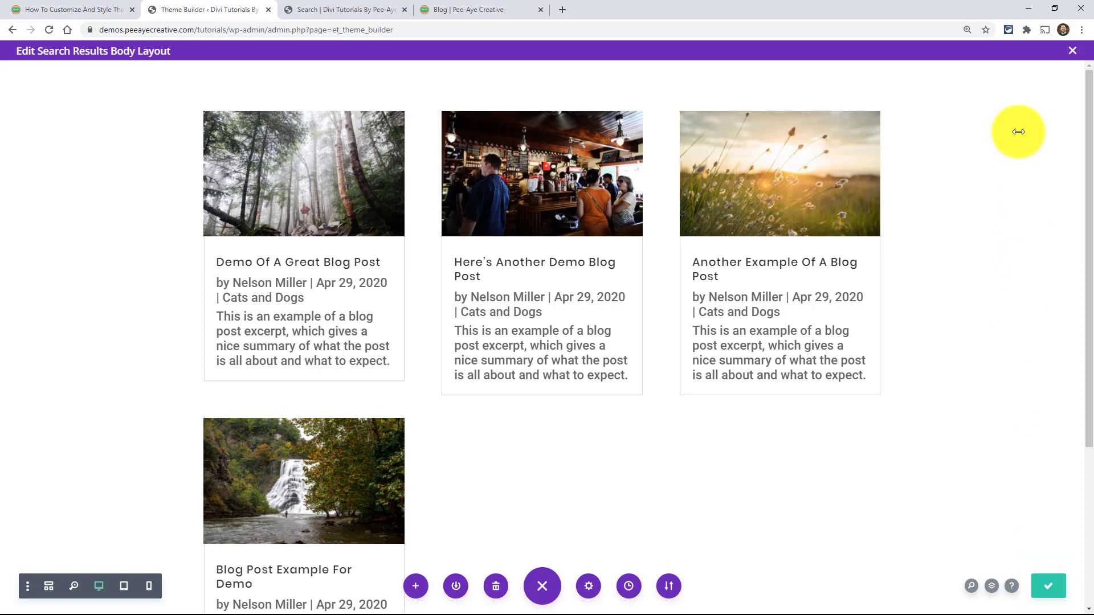
click(1072, 55)
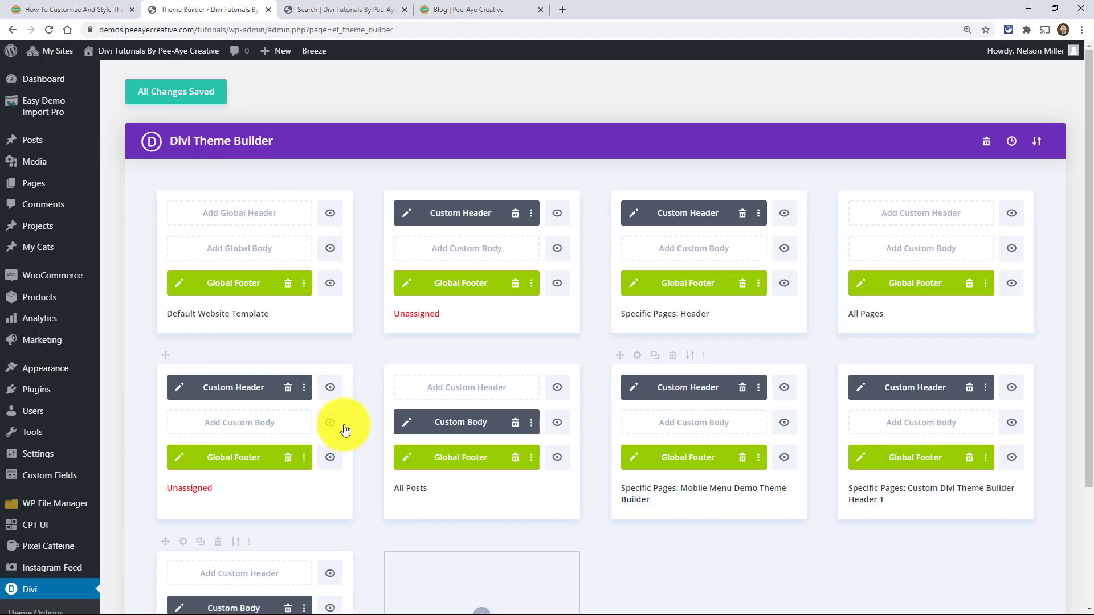
scroll(341, 428, down, 3)
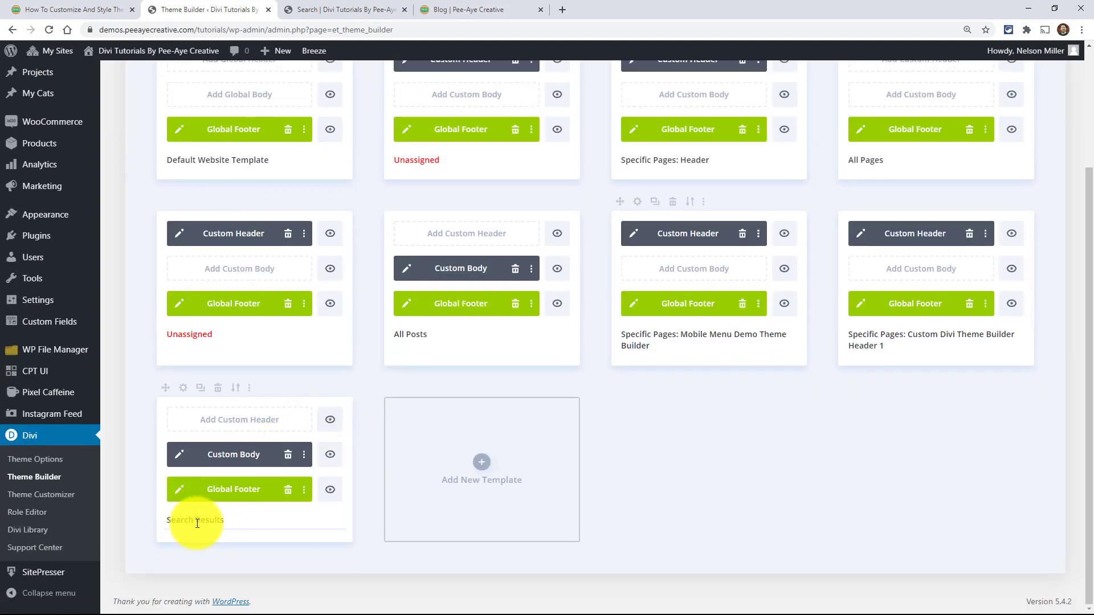
- Return to the search page and Save & Exit the visual builder
click(312, 12)
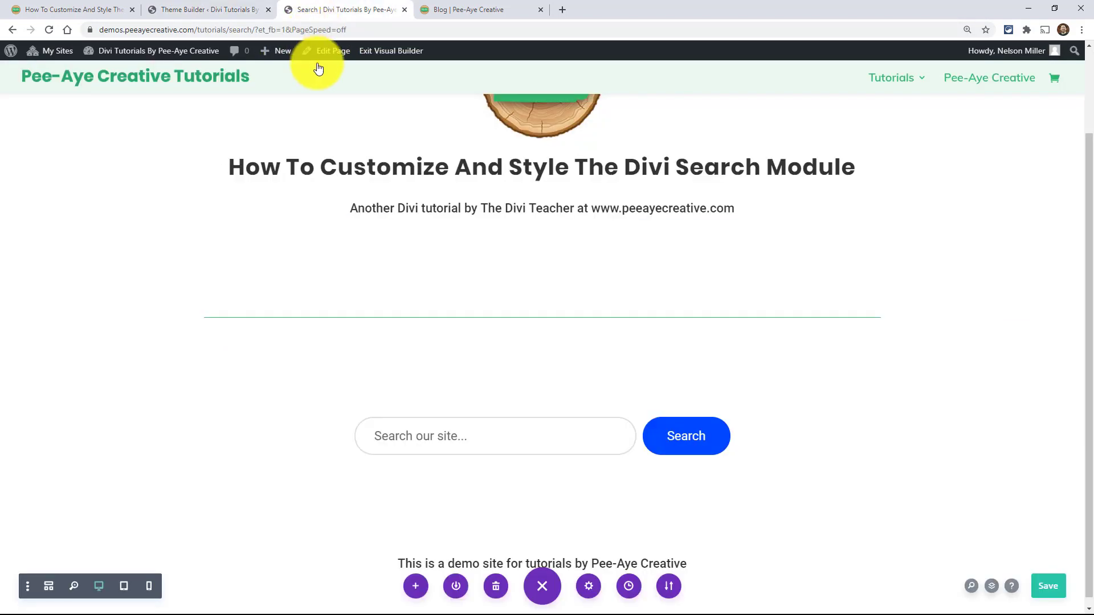
click(383, 52)
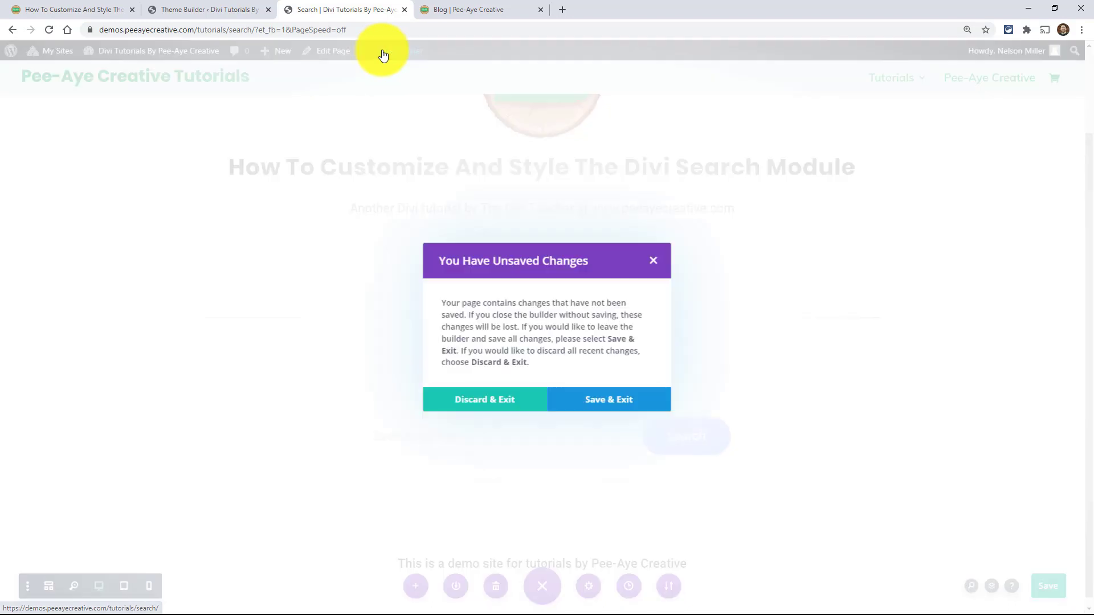
click(602, 401)
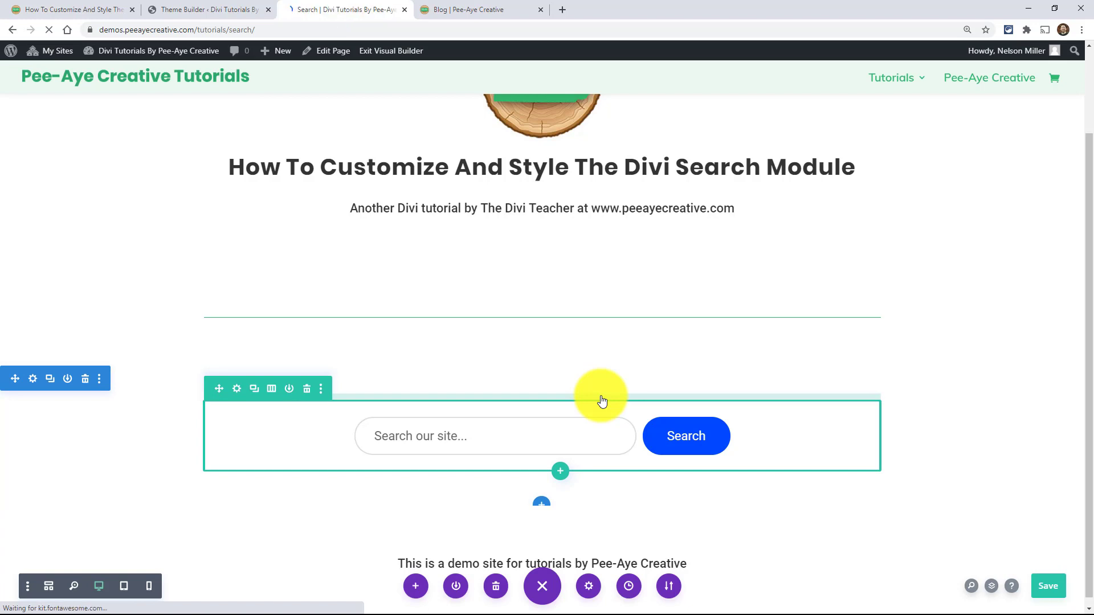
- Search the live site for 'Divi' to check the grid results, then go back
click(452, 427)
text(Divi)
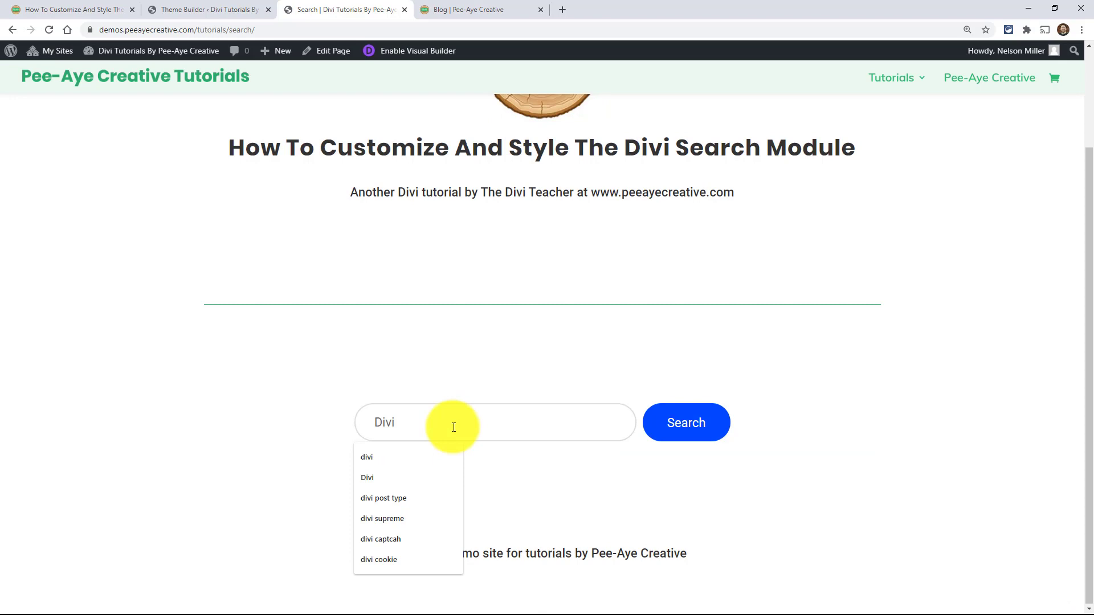
key(Return)
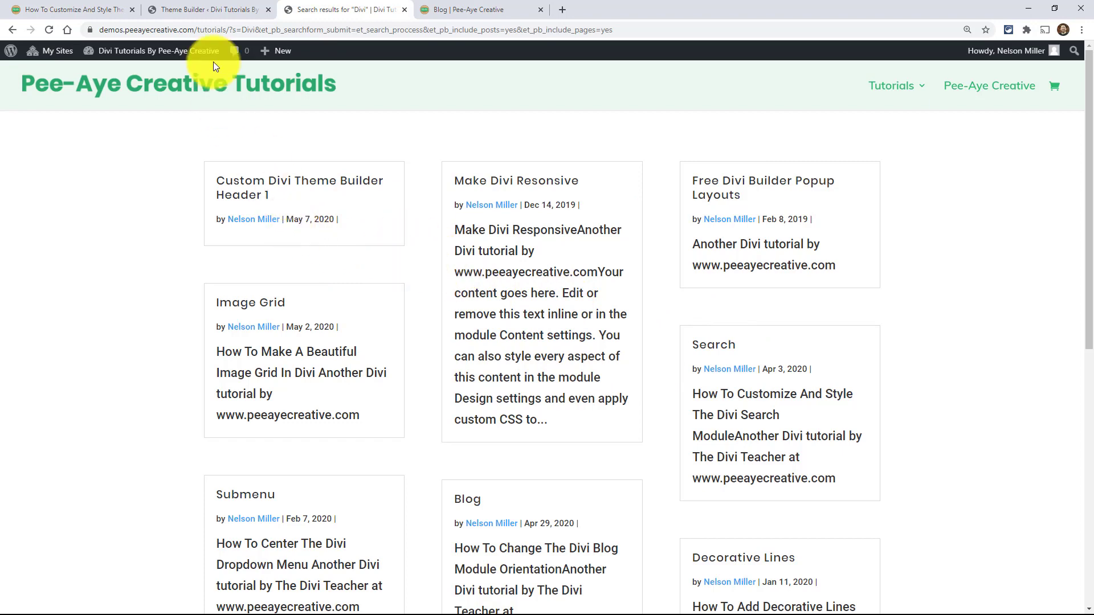
key(F5)
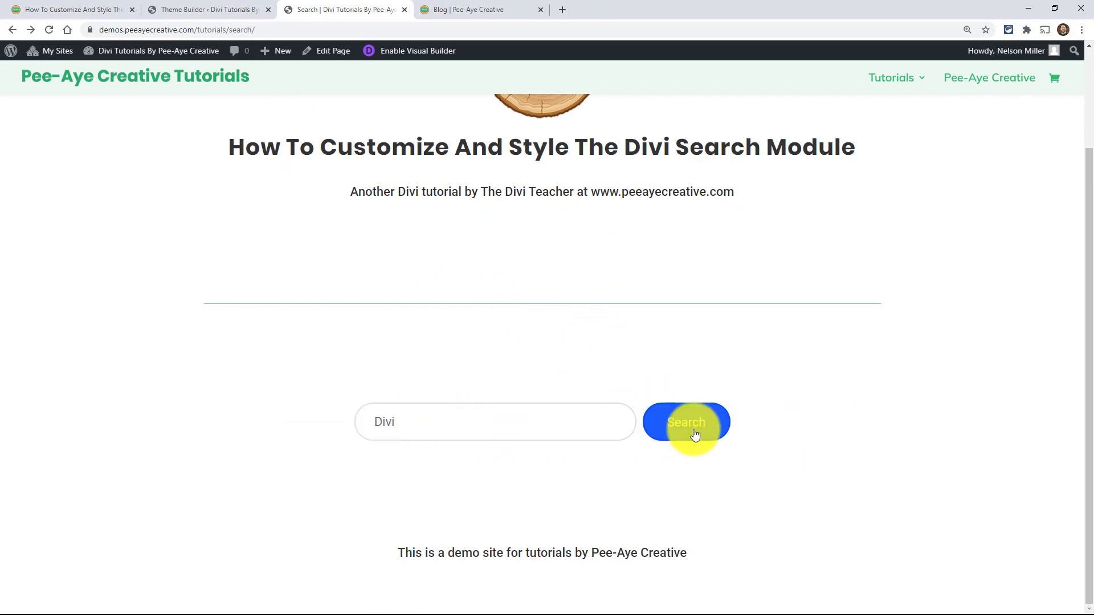
- Skim the tutorial article's button hover CSS section, then return to the demo search page
click(74, 9)
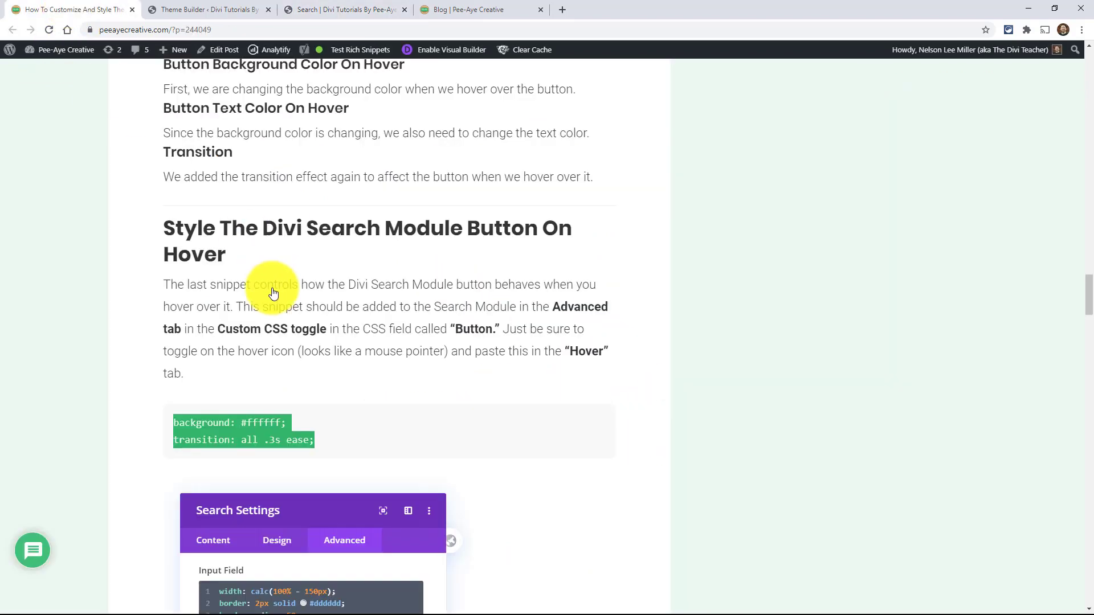
scroll(262, 323, down, 5)
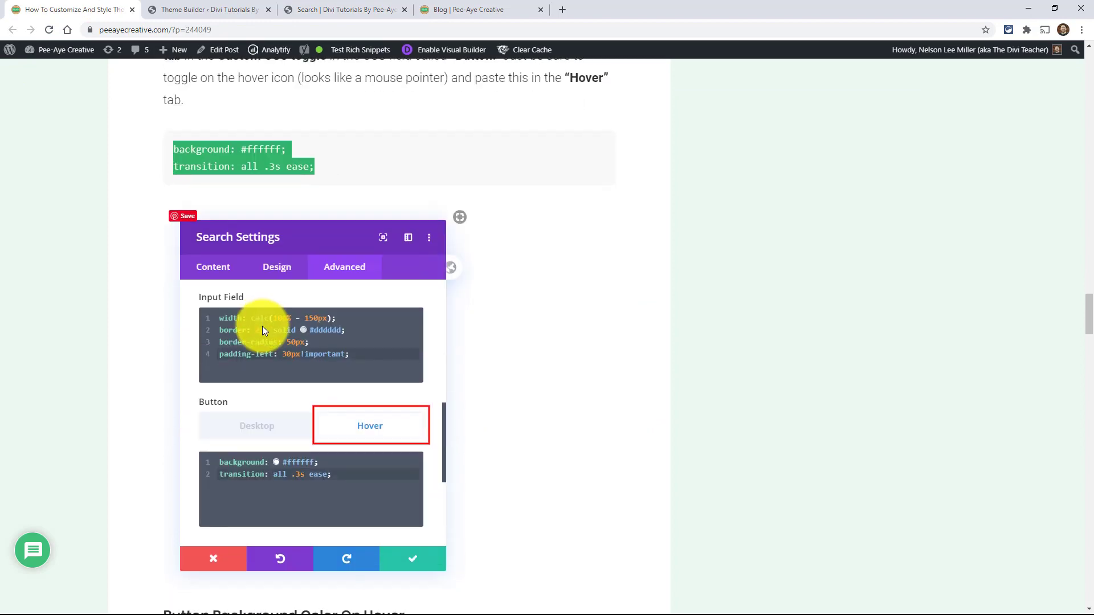
scroll(262, 326, down, 6)
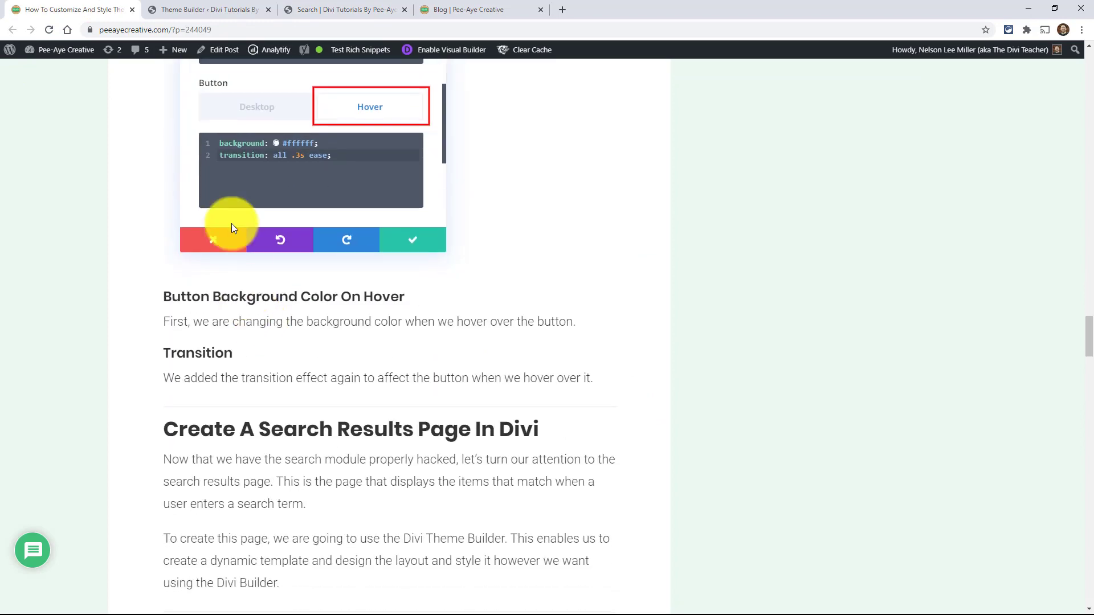
click(305, 10)
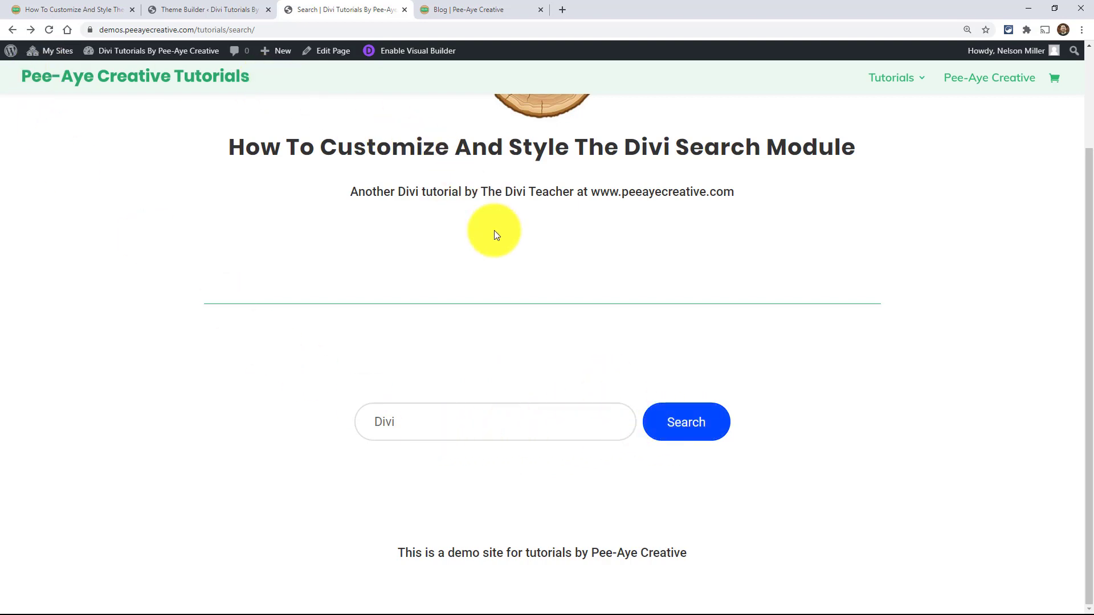
- Read through the tutorial's Theme Builder search results section before heading back to the demo
click(85, 5)
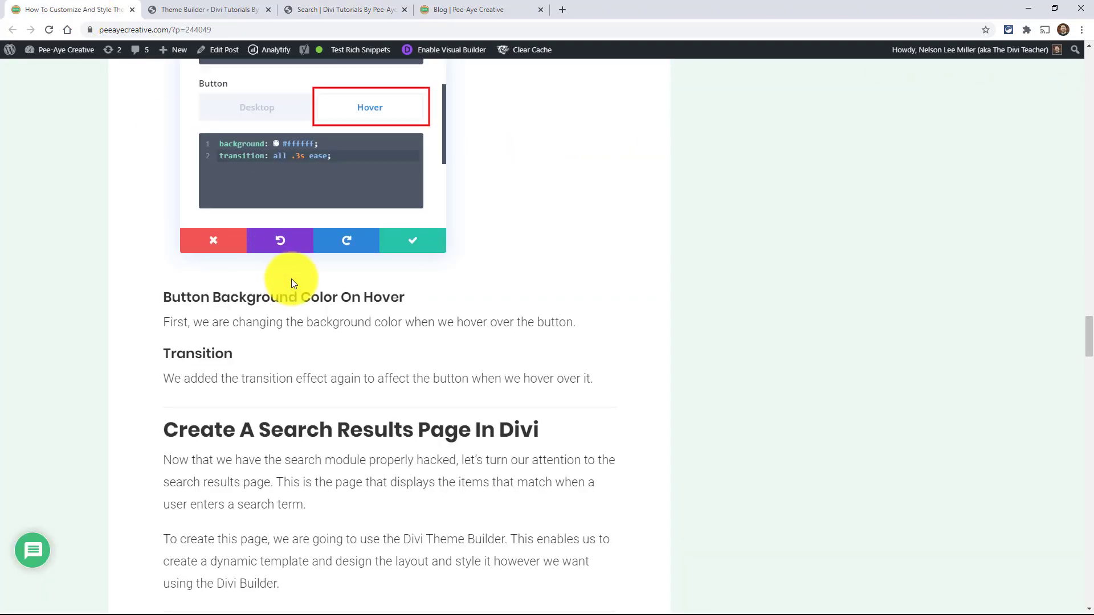
scroll(292, 279, up, 15)
scroll(293, 279, up, 8)
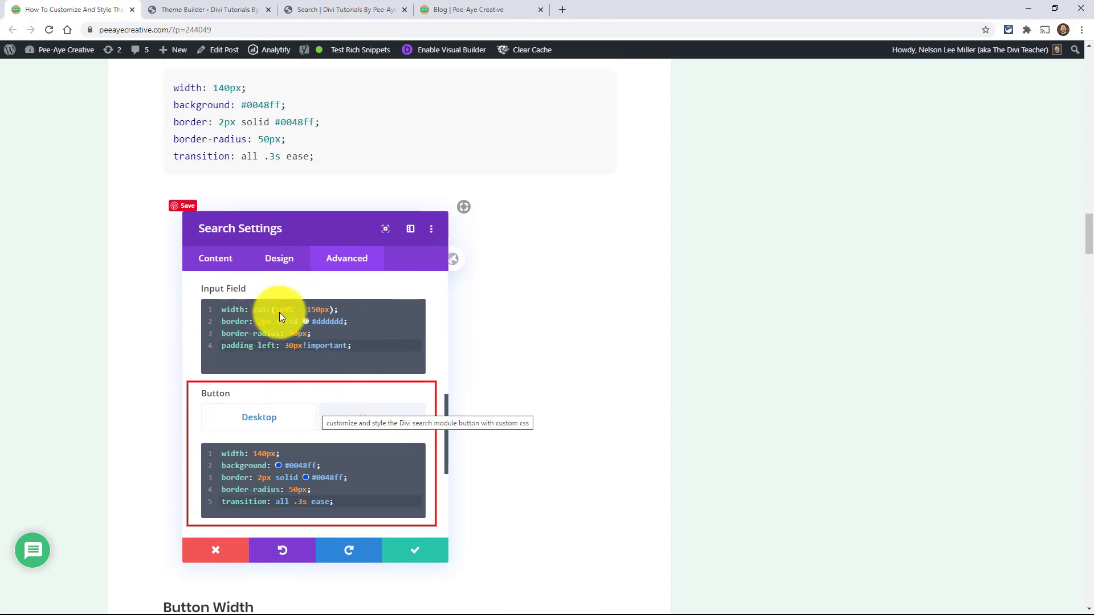
scroll(279, 313, down, 10)
scroll(280, 321, down, 9)
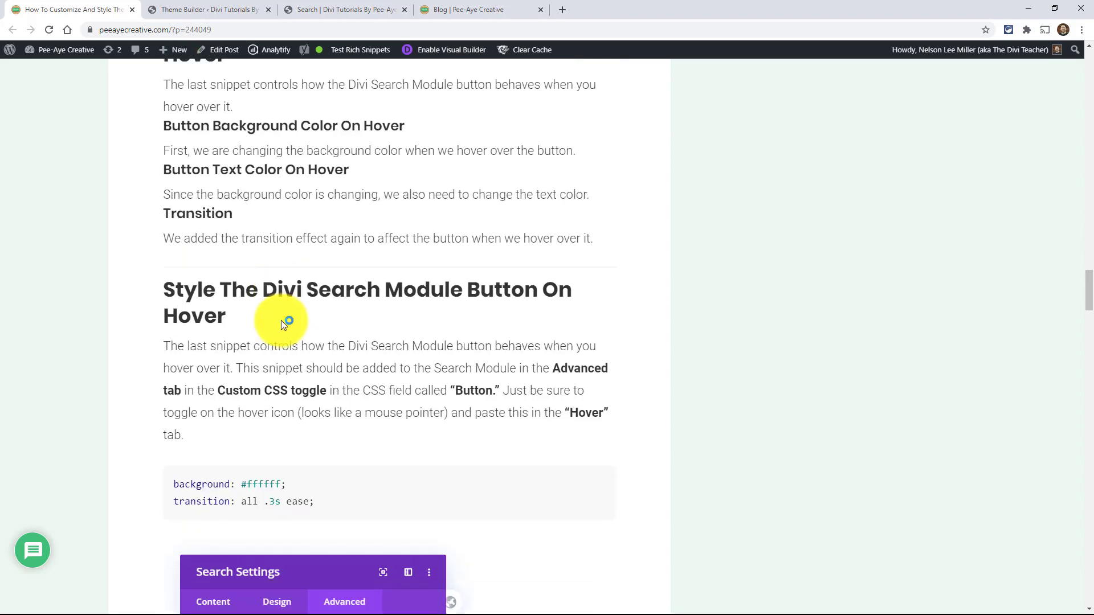
scroll(279, 323, down, 11)
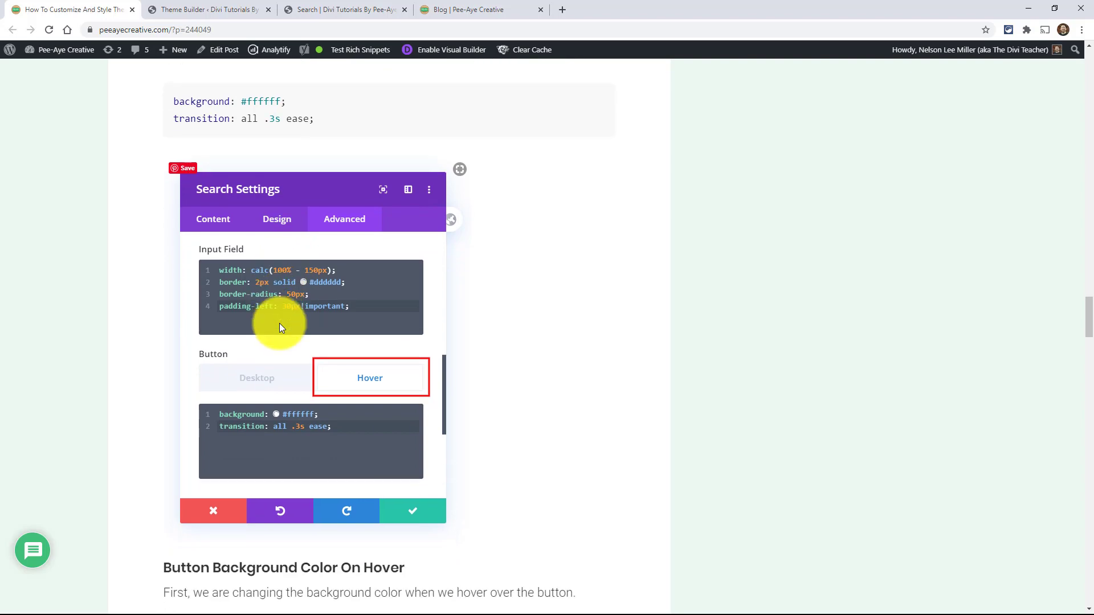
scroll(280, 325, down, 12)
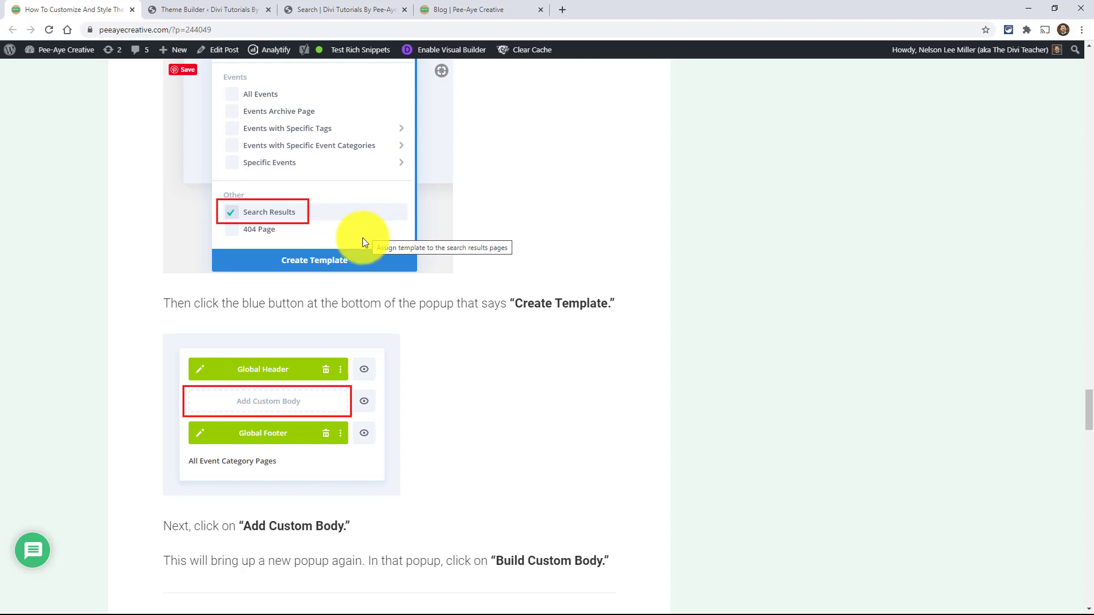
scroll(362, 238, down, 1)
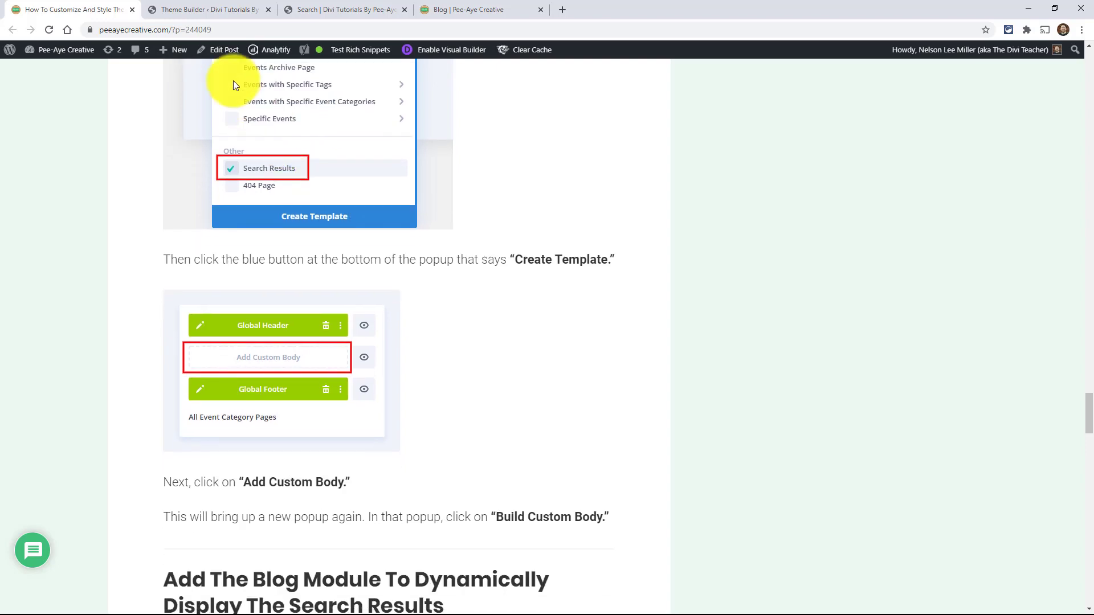
click(305, 6)
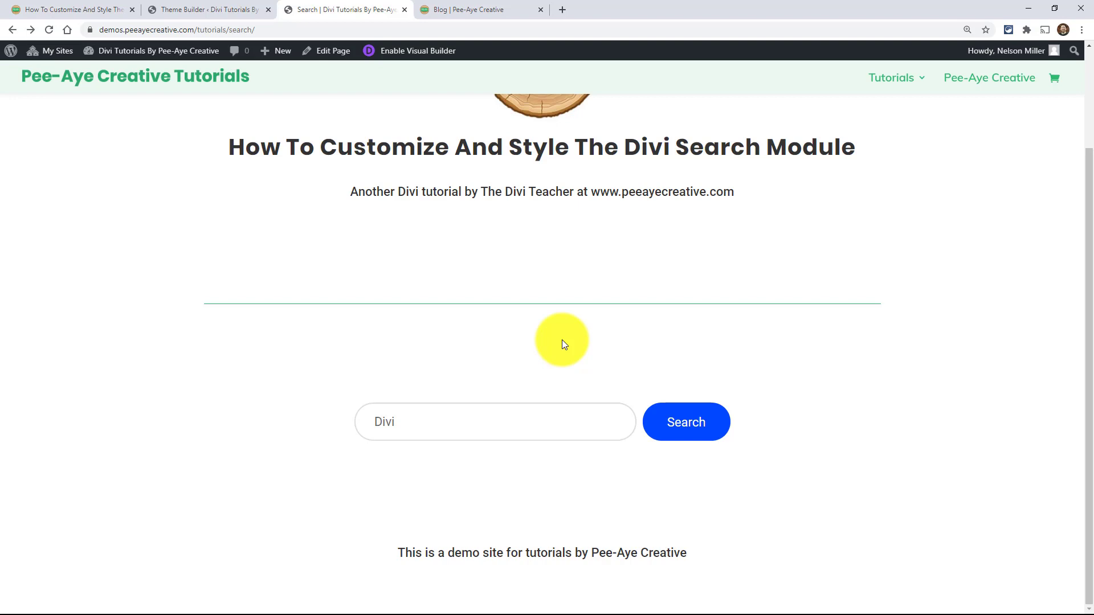
- Enable the Visual Builder, open the search module's Exceptions, and toggle Exclude Posts on then off
click(395, 56)
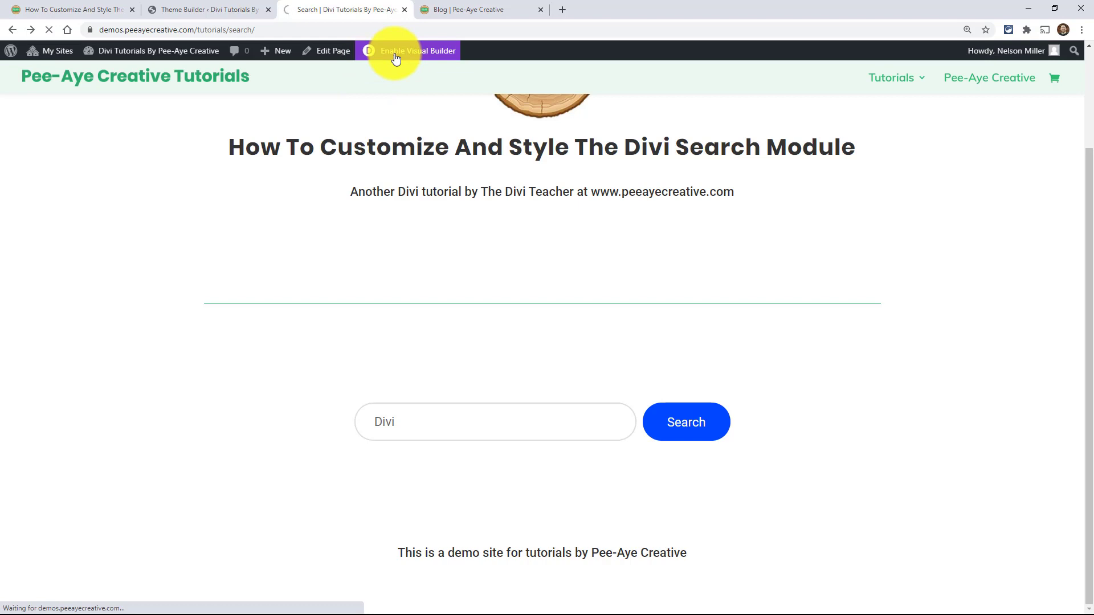
click(518, 420)
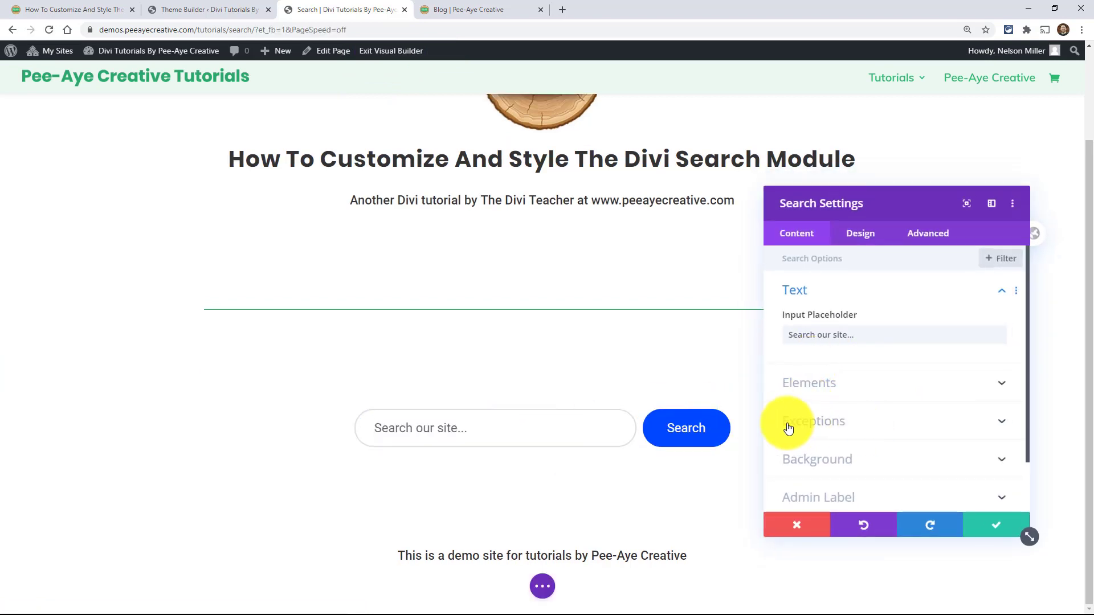
click(825, 429)
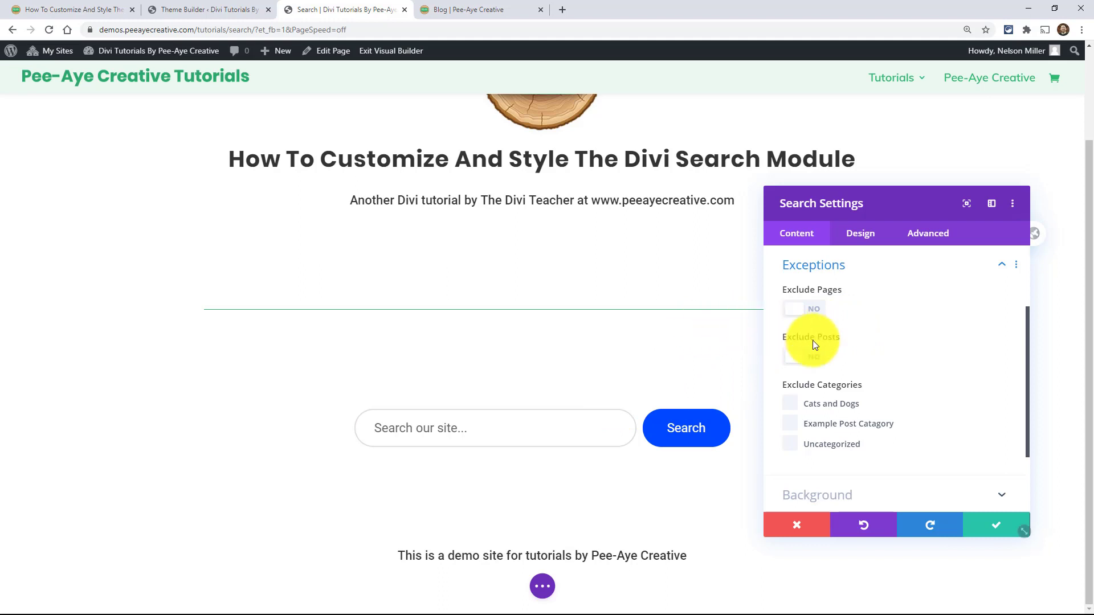
click(809, 358)
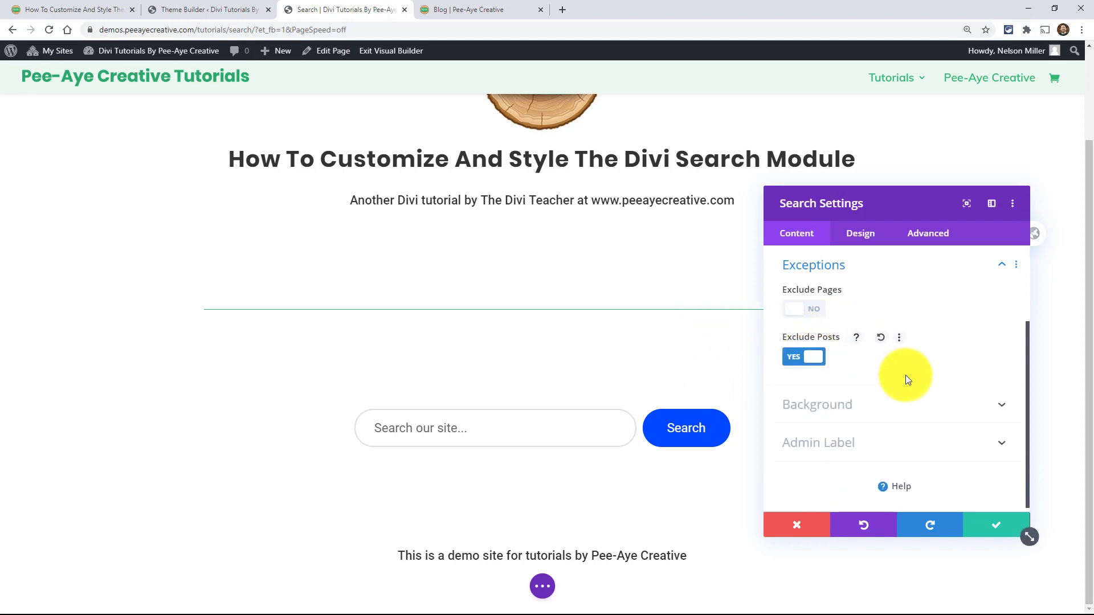
click(808, 358)
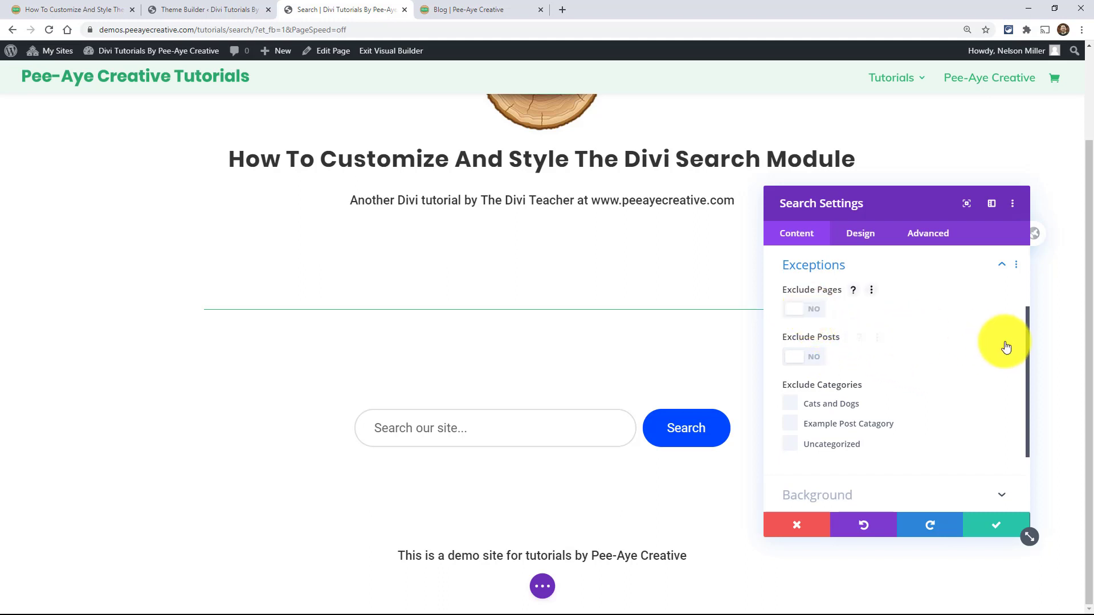
- Try excluding pages and the Uncategorized category, then discard those changes
click(809, 310)
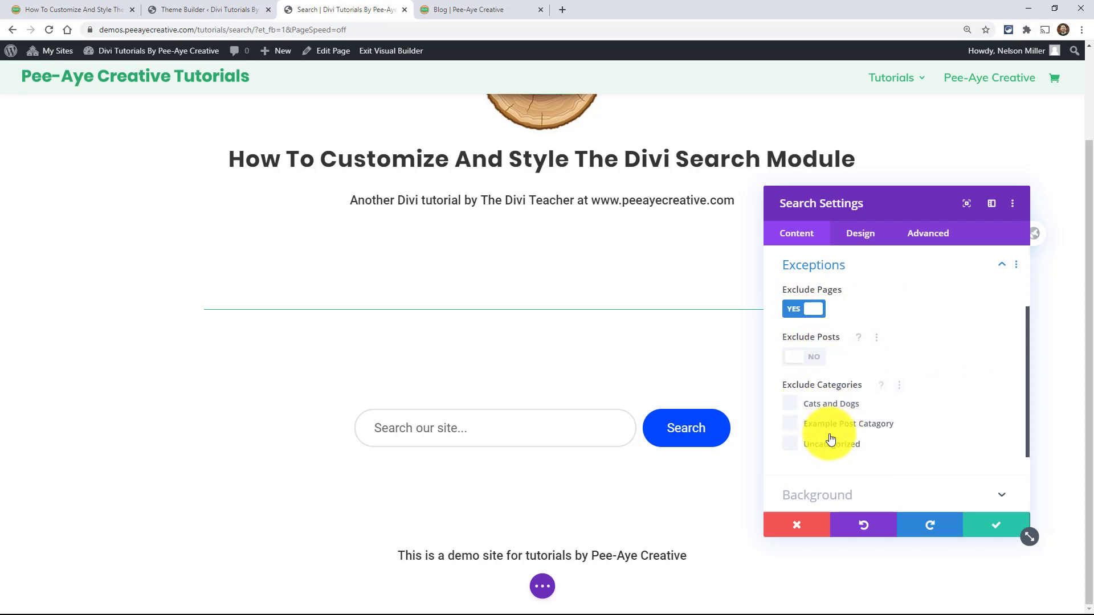
click(794, 446)
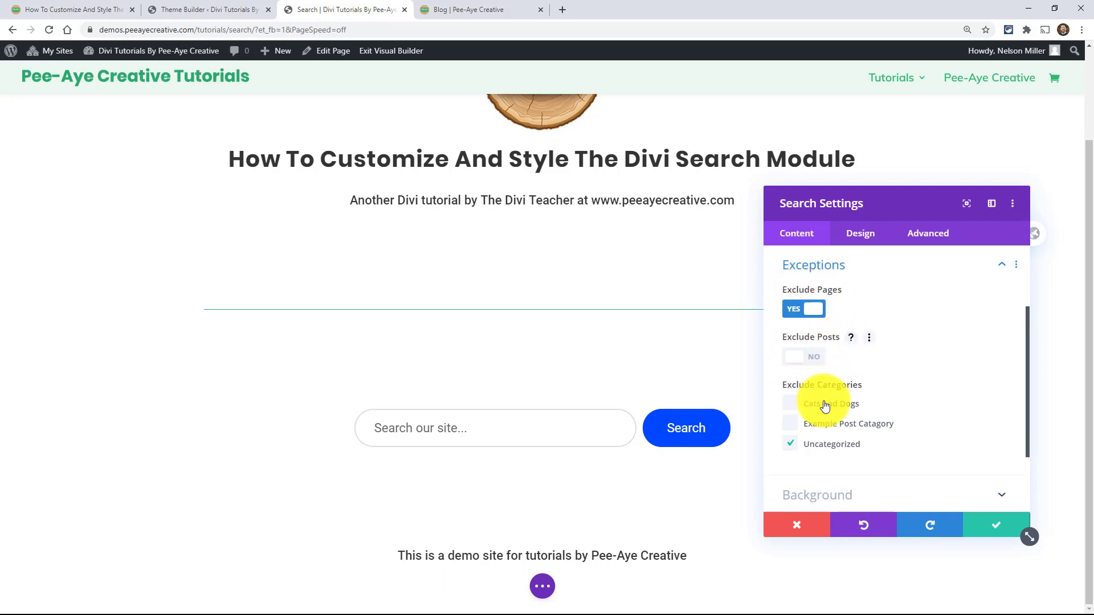
click(797, 524)
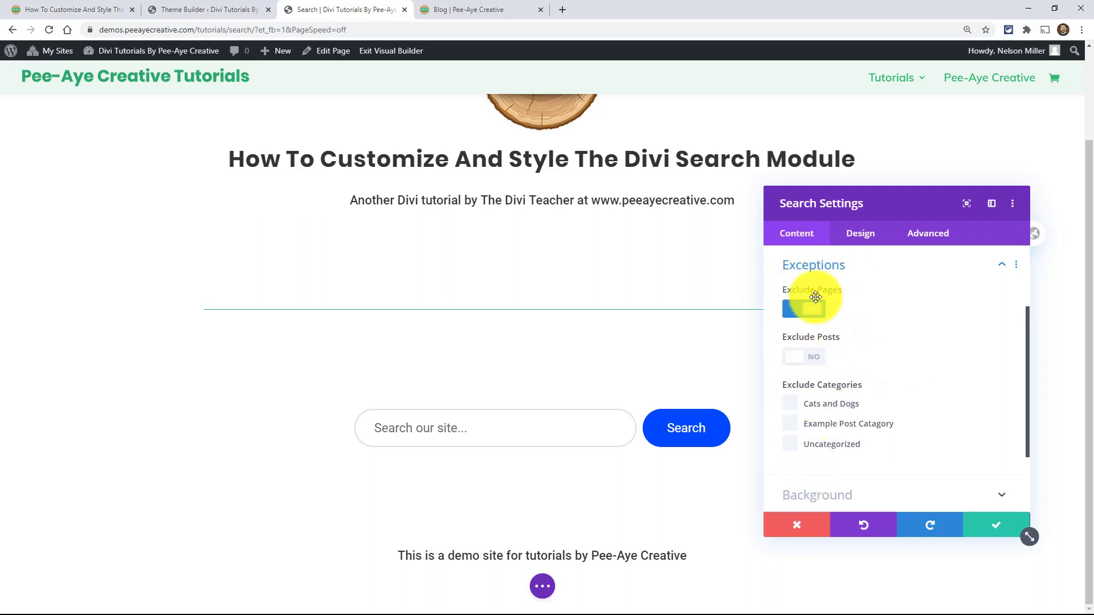
mouse_move(547, 426)
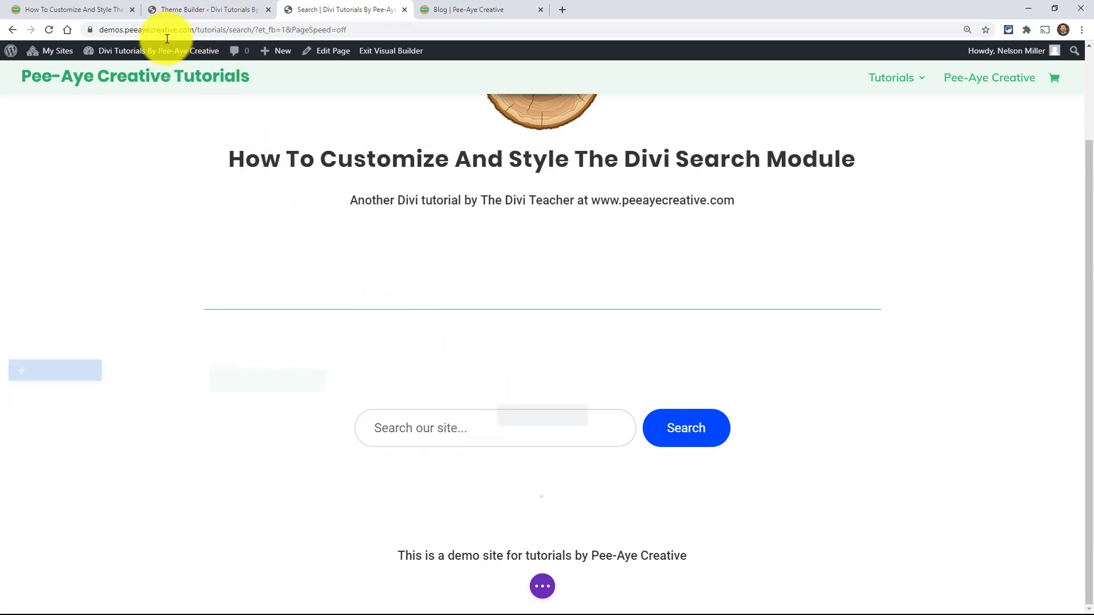
click(183, 10)
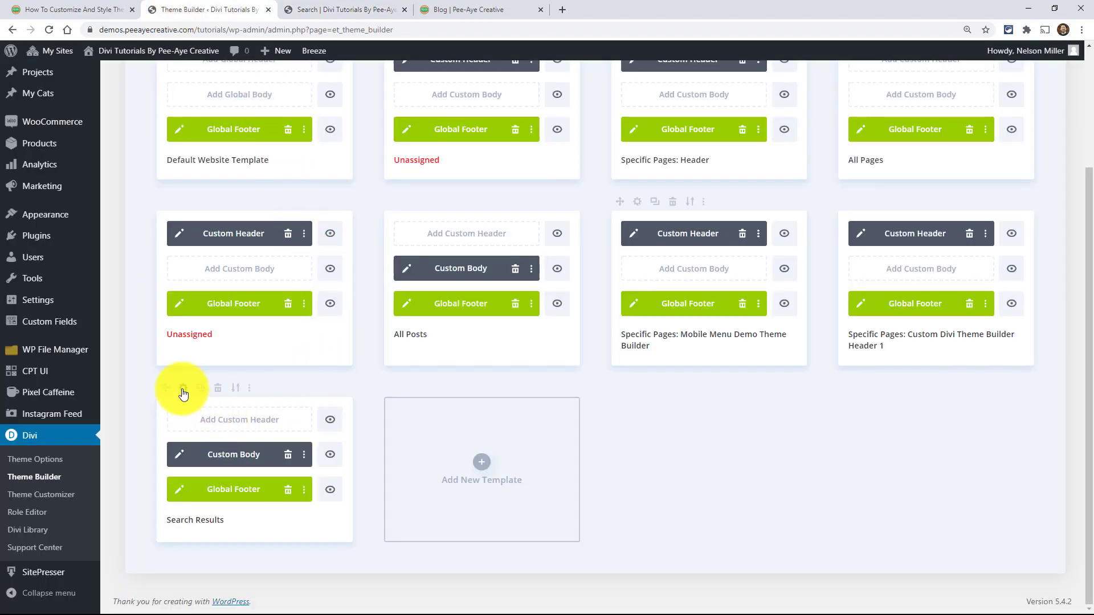
click(183, 390)
scroll(244, 370, down, 15)
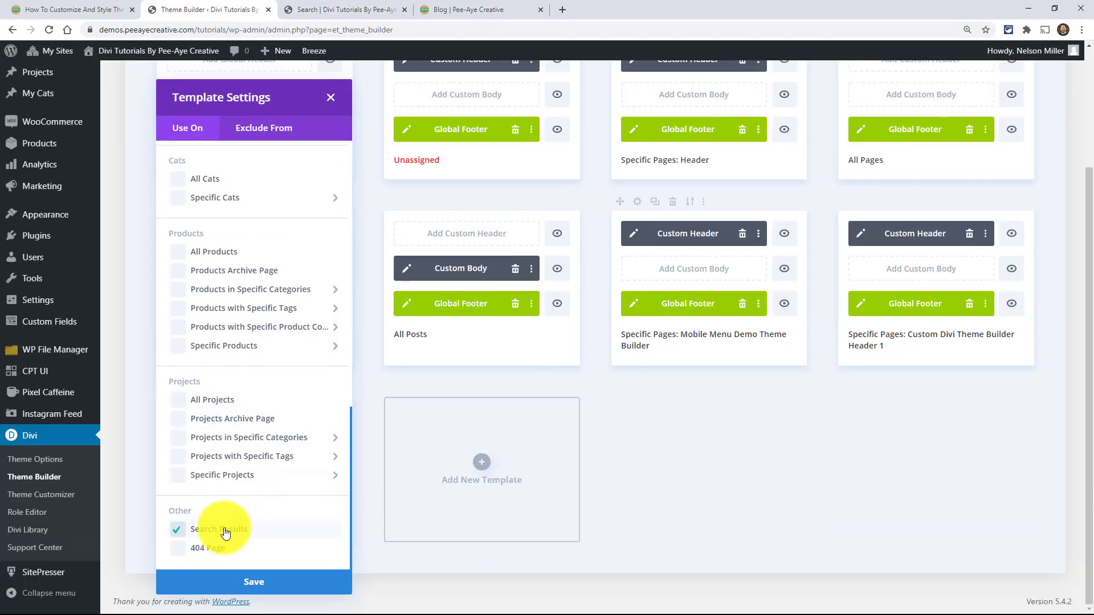
scroll(329, 353, up, 3)
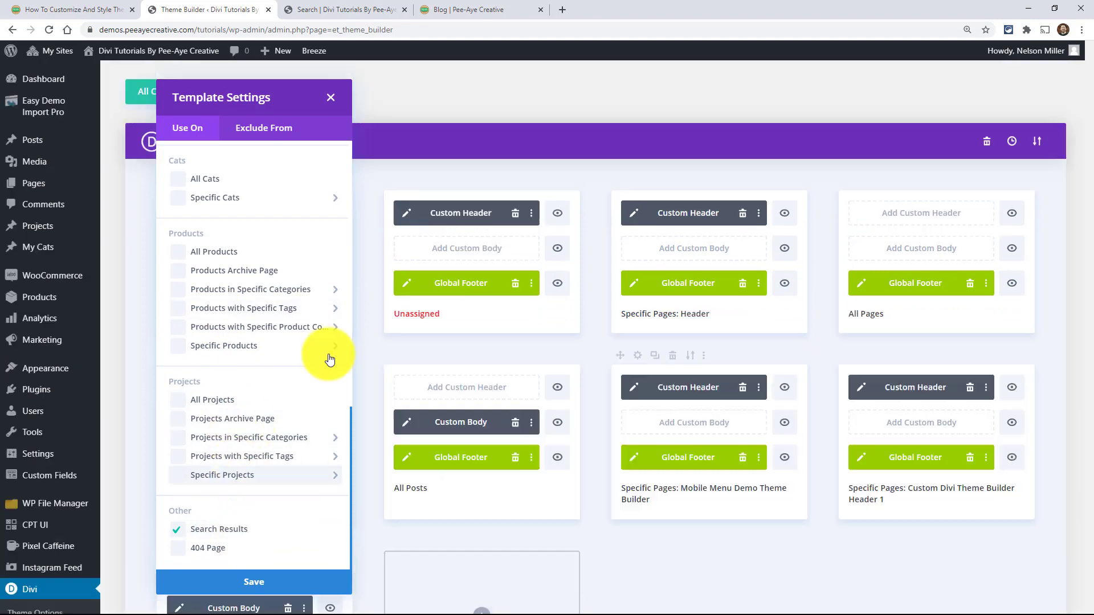
click(331, 98)
click(312, 8)
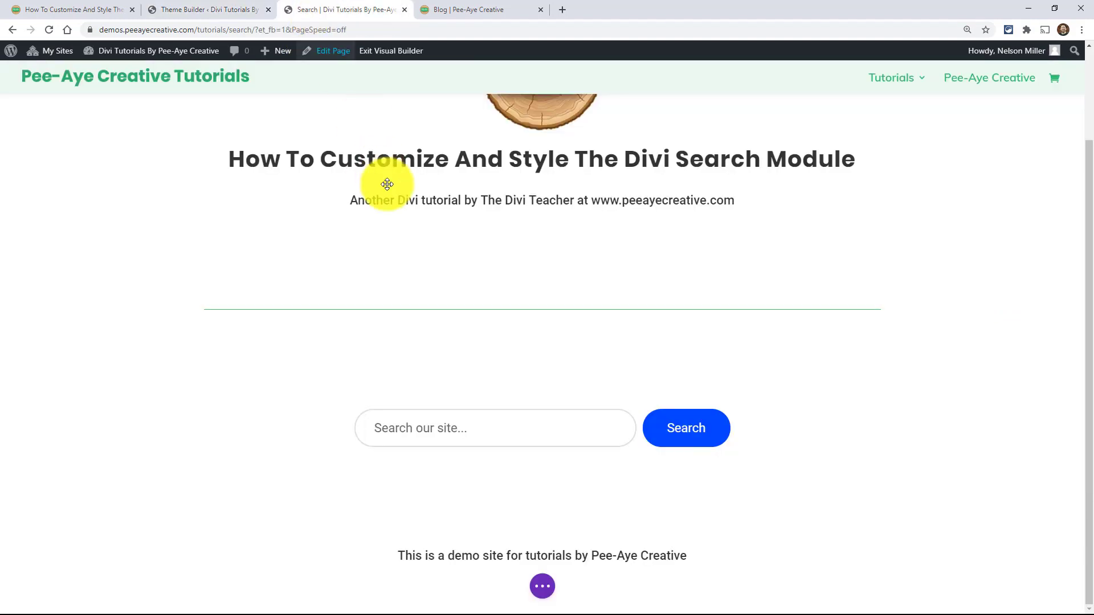